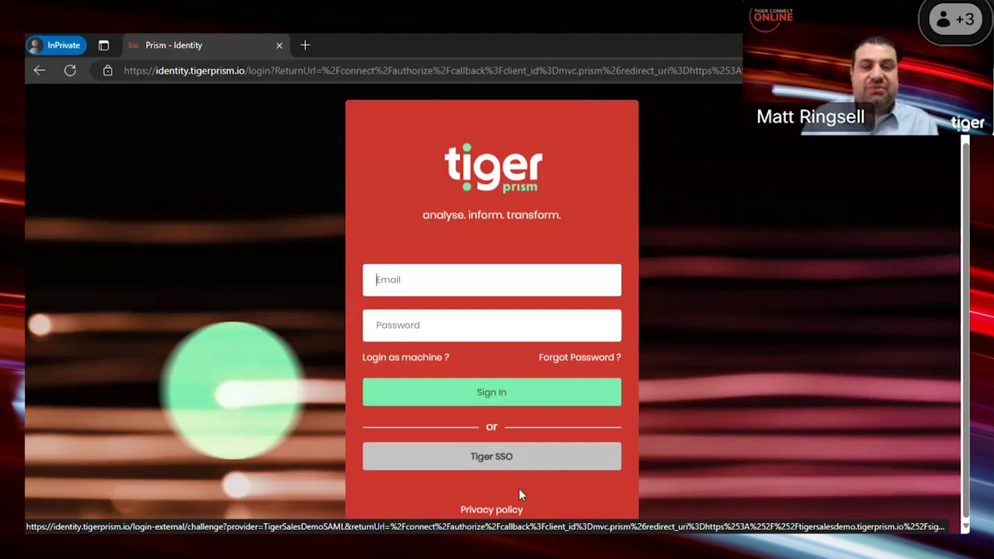
click(522, 466)
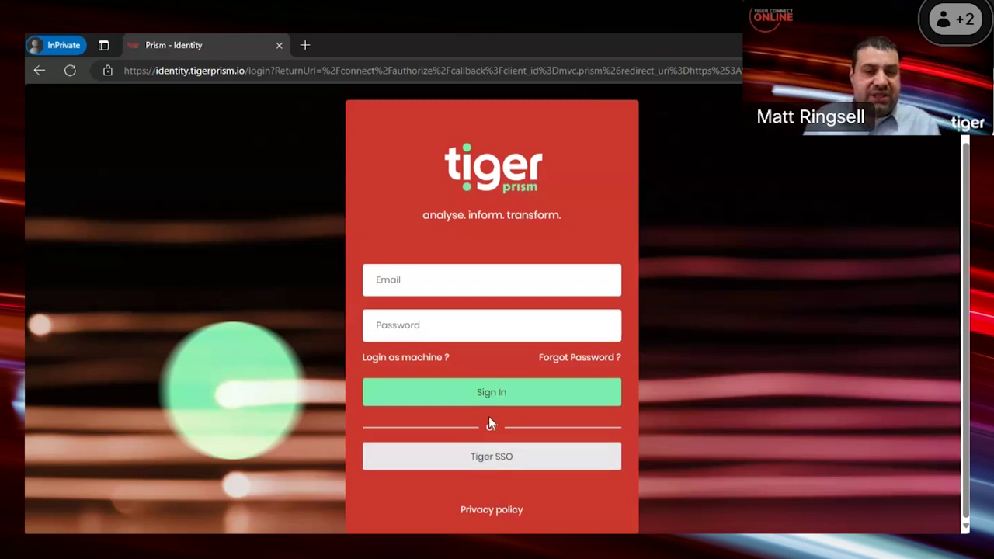
click(487, 462)
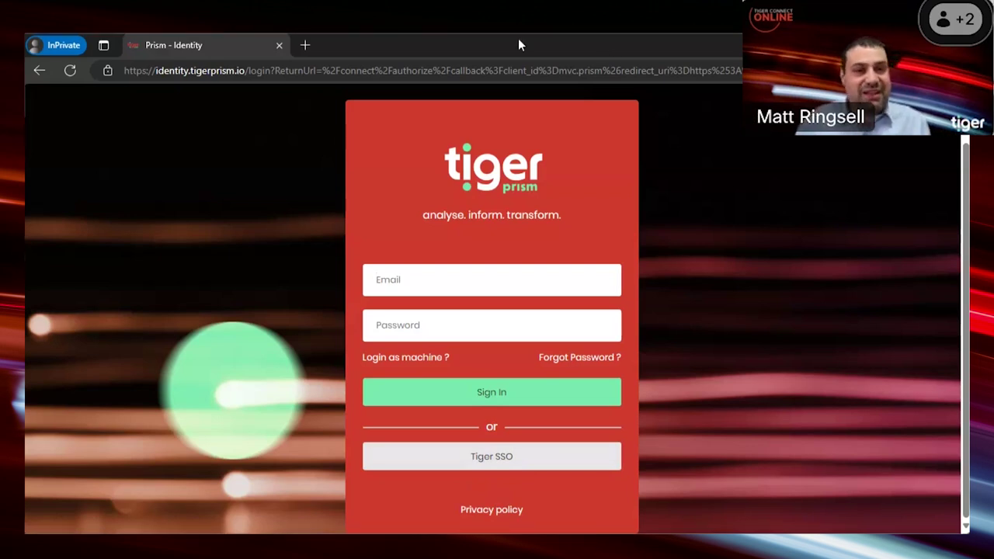
Switch to the signed-in Tiger Sales Demo tenant window and open its Security administration area.
key(alt+Tab)
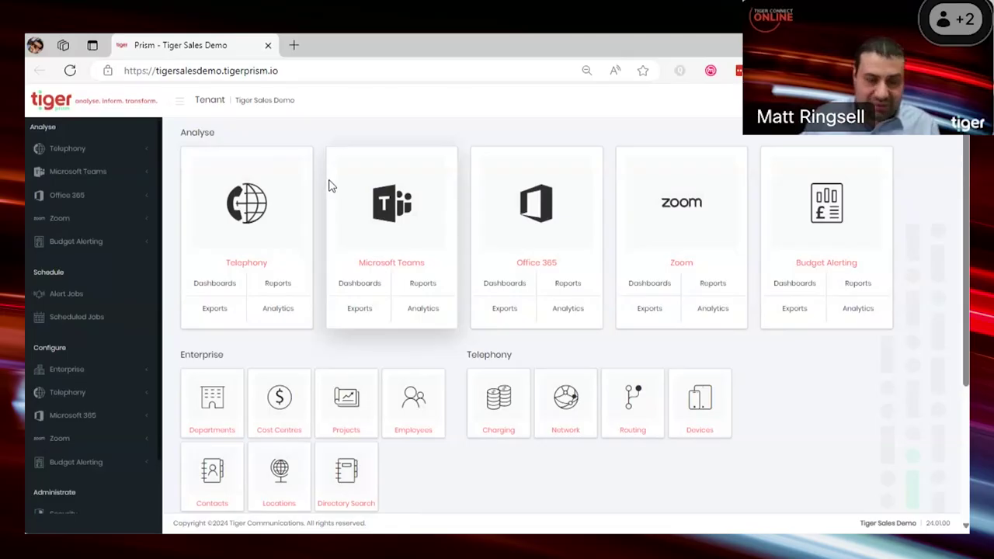
scroll(311, 191, down, 1)
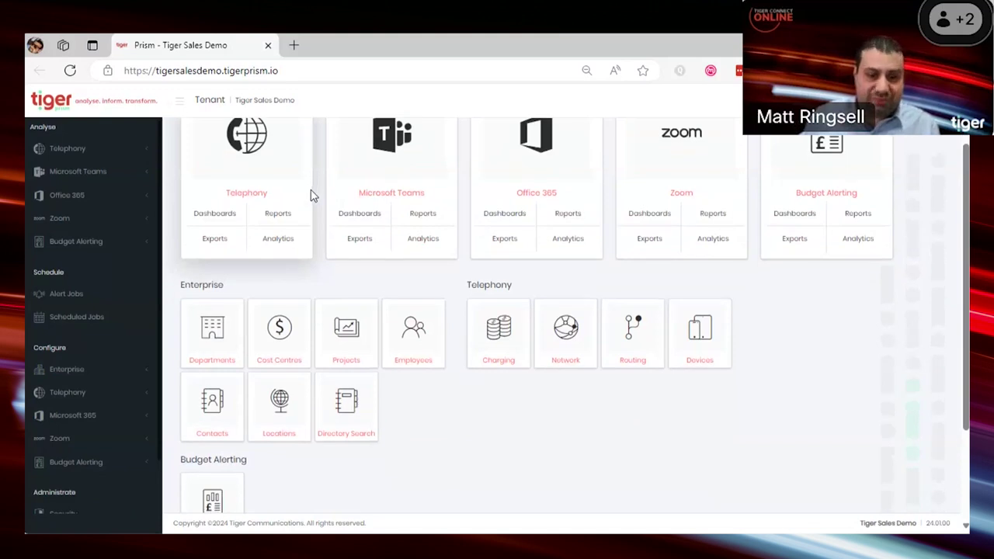
scroll(308, 198, down, 2)
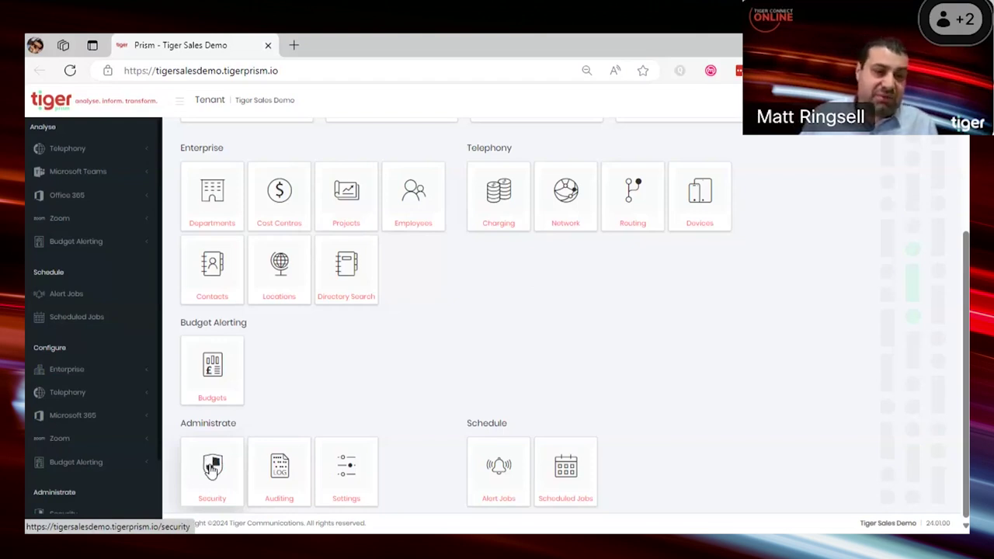
click(212, 468)
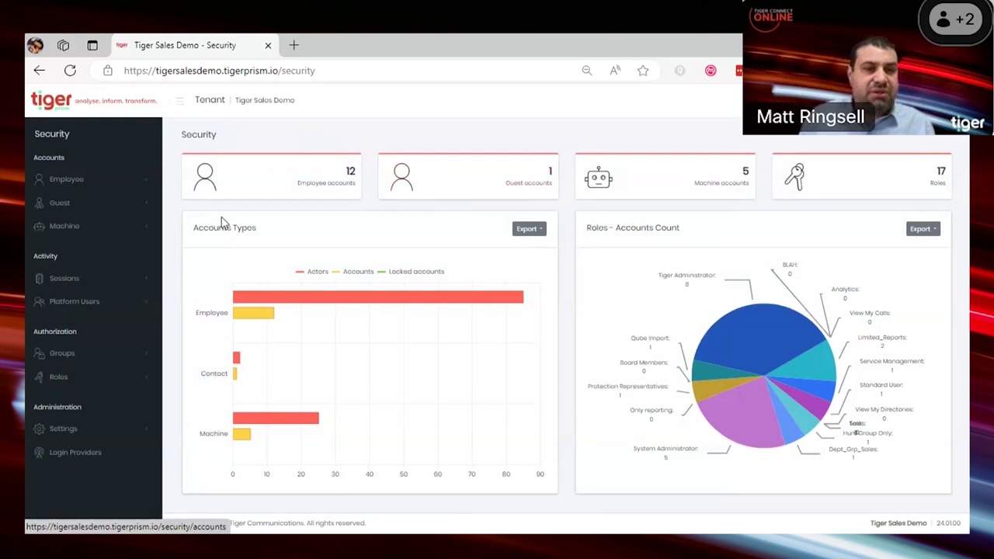
Start creating a new Departments access group within the Authorization groups.
mouse_move(326, 305)
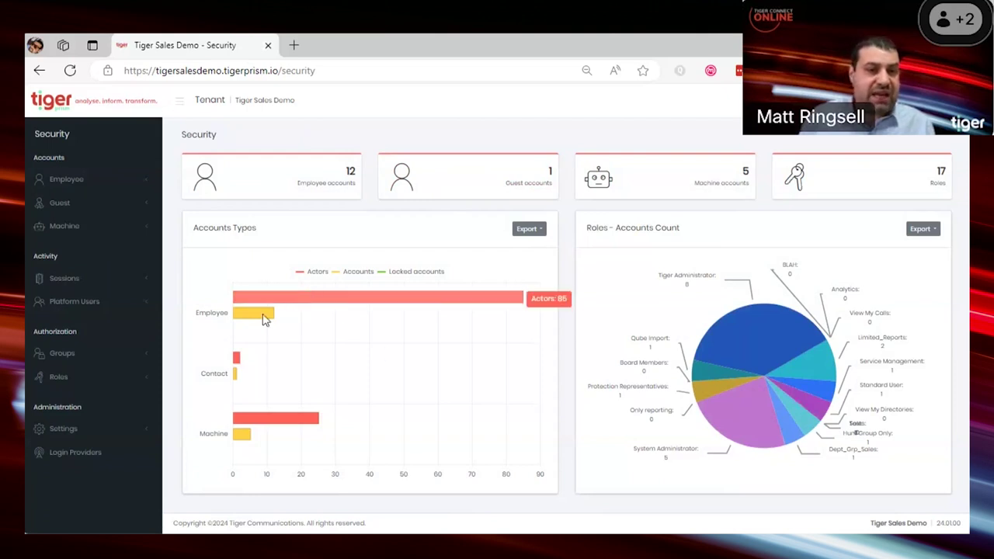
mouse_move(261, 316)
mouse_move(244, 438)
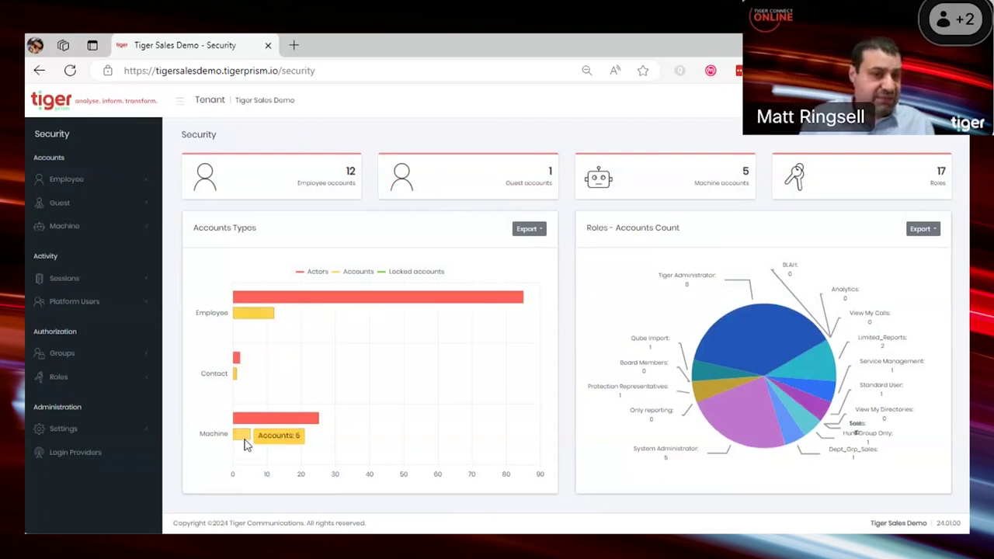
mouse_move(324, 324)
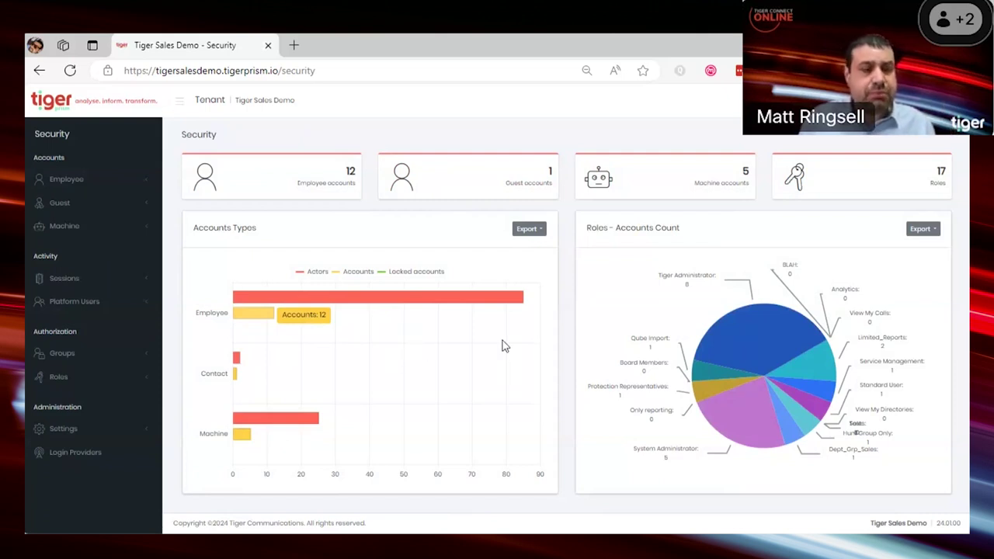
click(93, 359)
scroll(94, 358, down, 1)
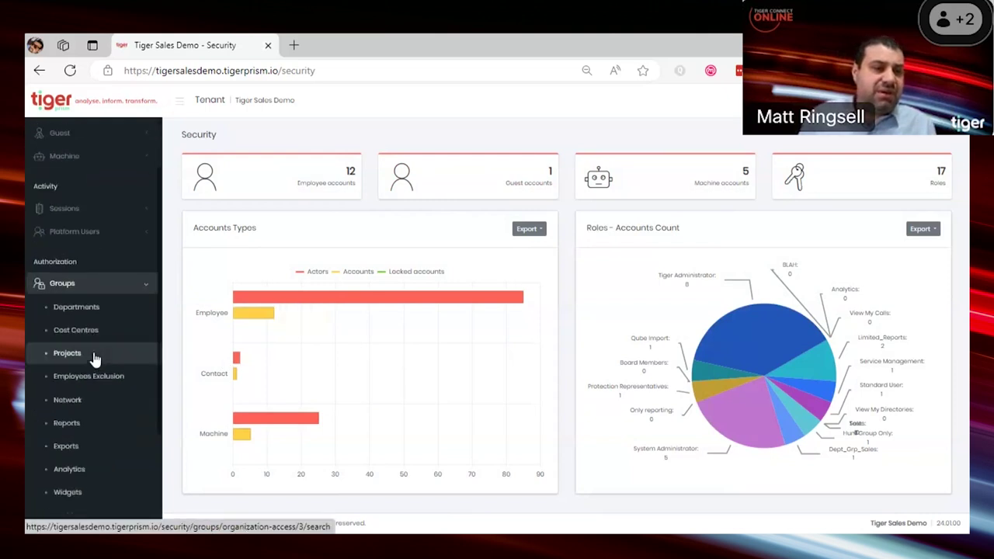
click(77, 307)
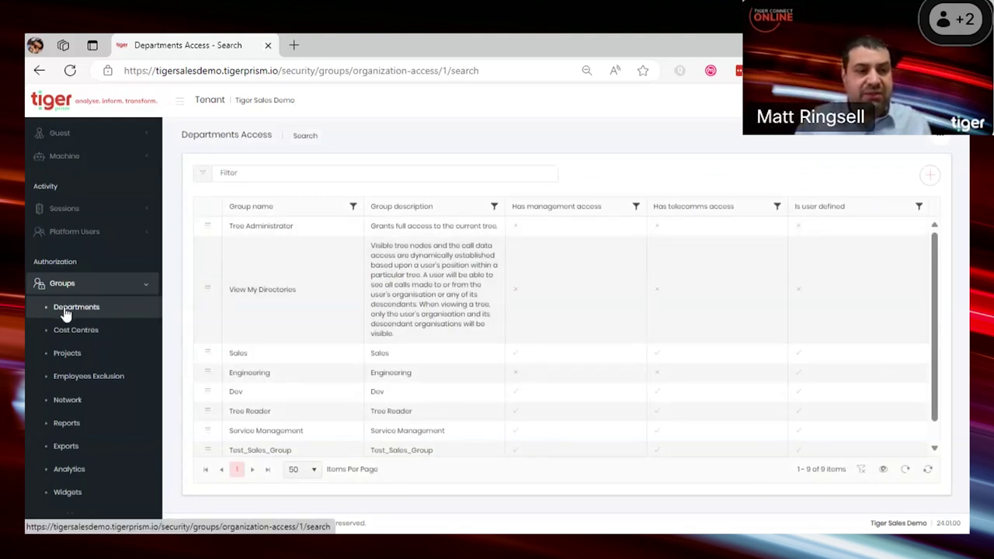
click(931, 180)
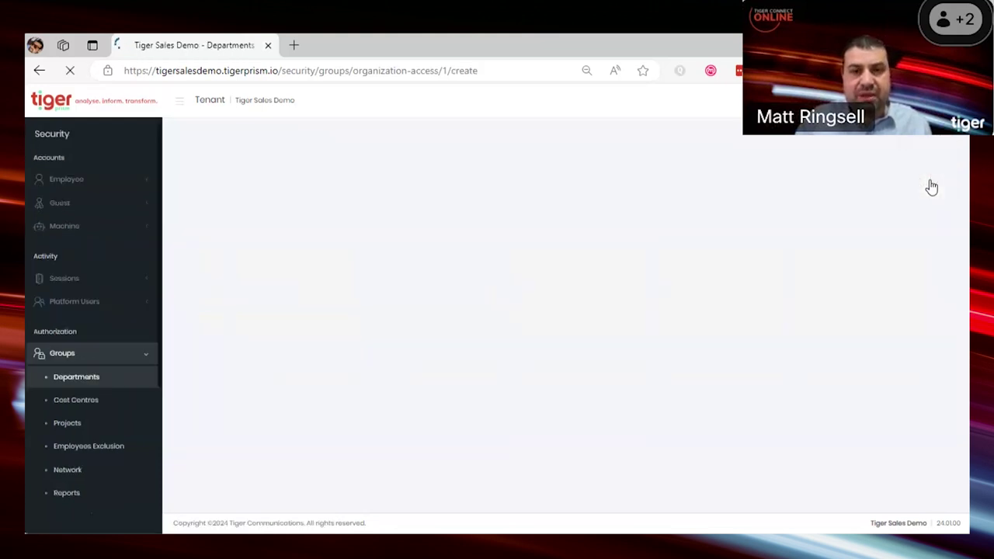
Set both the group name and the group description to "Sales Team CDR".
click(297, 218)
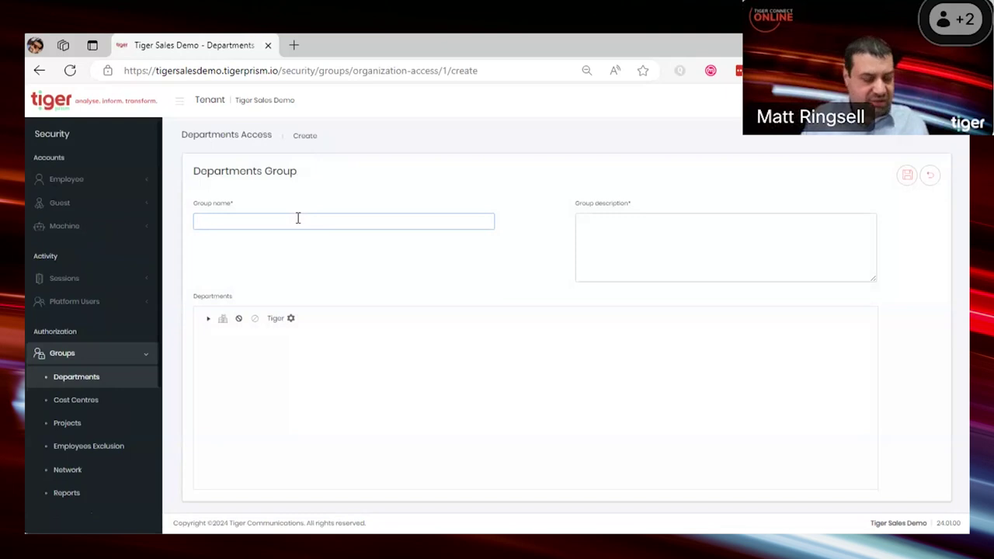
text(Sales Team CDR)
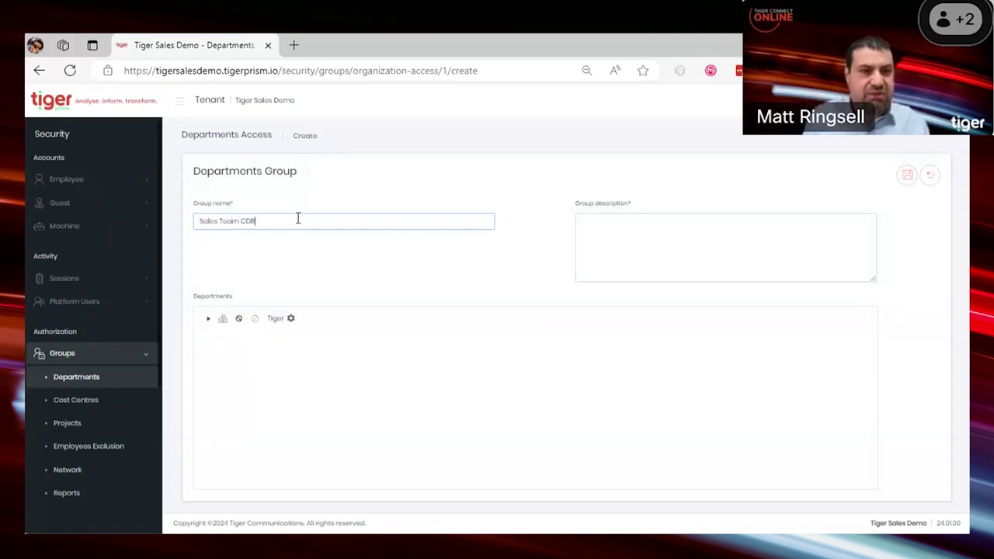
key(ctrl+a)
click(631, 225)
text(Sales Team CDR)
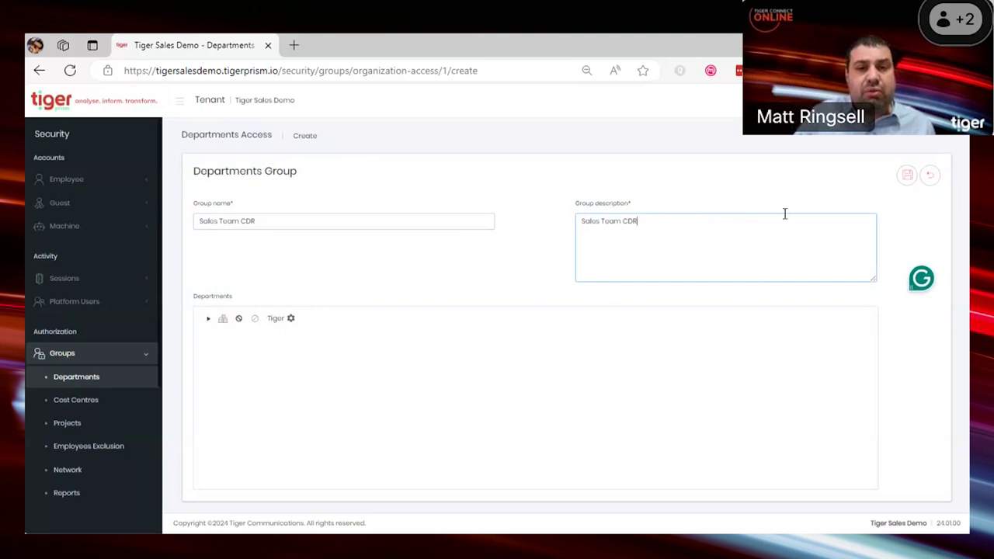
Expand the Tiger node of the departments tree to list all its departments.
click(209, 319)
scroll(354, 340, down, 1)
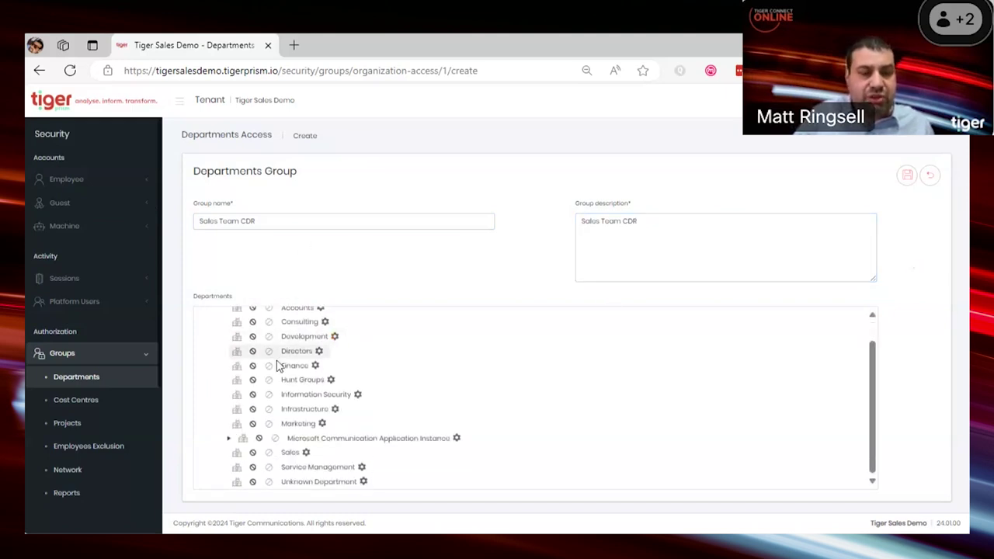
scroll(329, 380, up, 1)
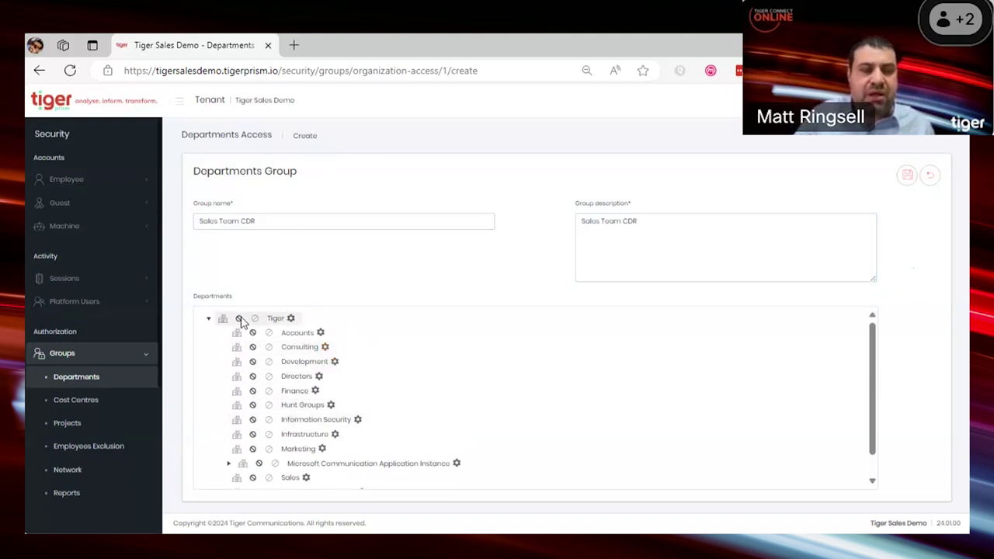
Allow telecoms data access for the Accounts department, and disallow it again.
click(321, 334)
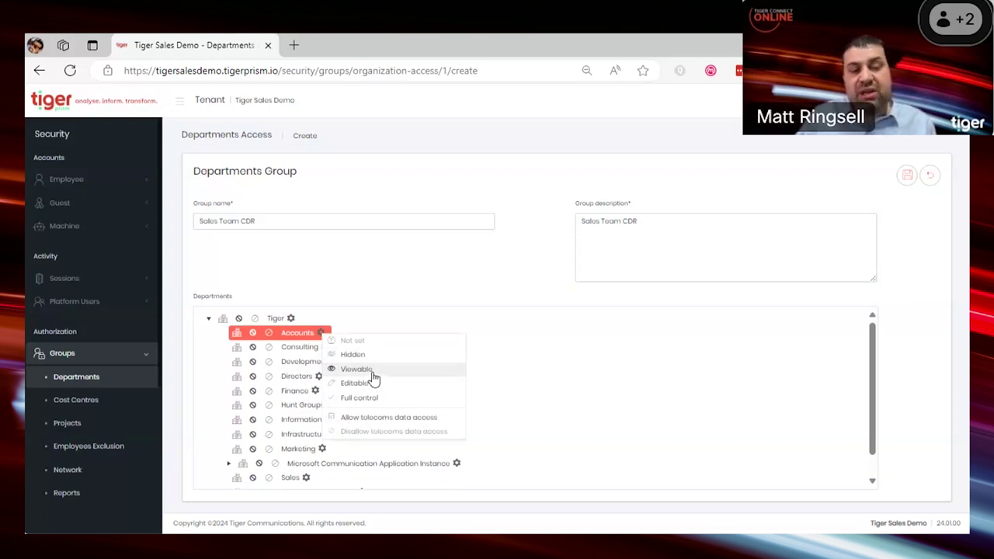
click(359, 419)
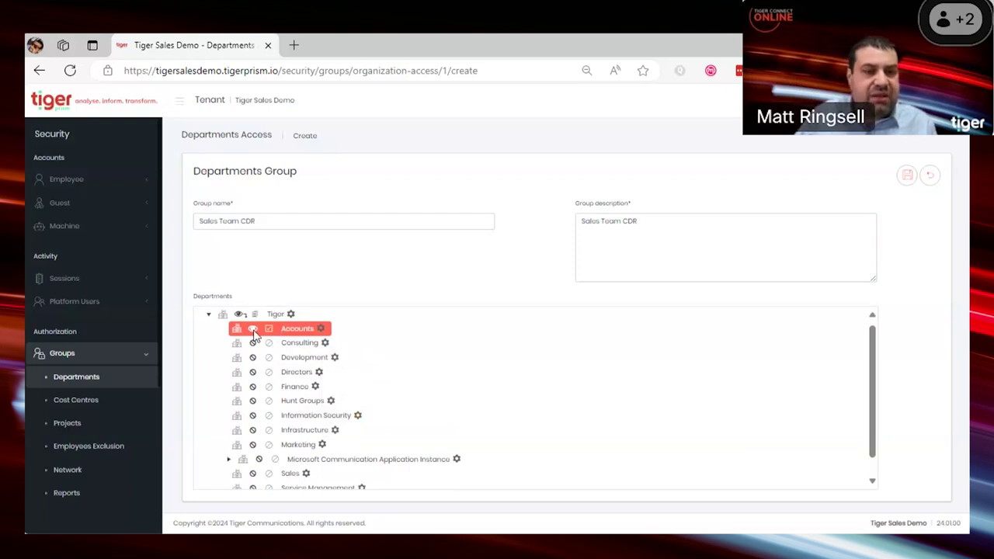
click(323, 331)
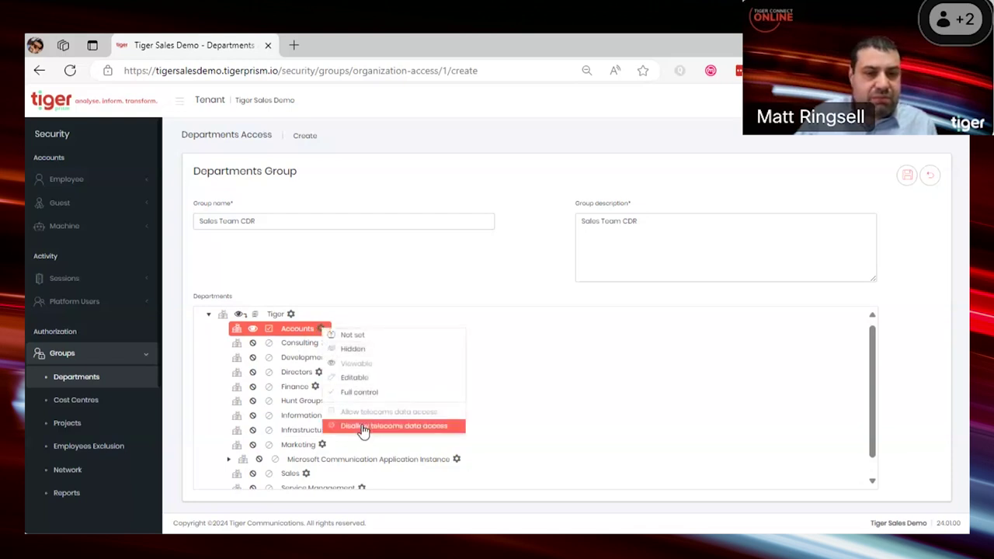
click(338, 425)
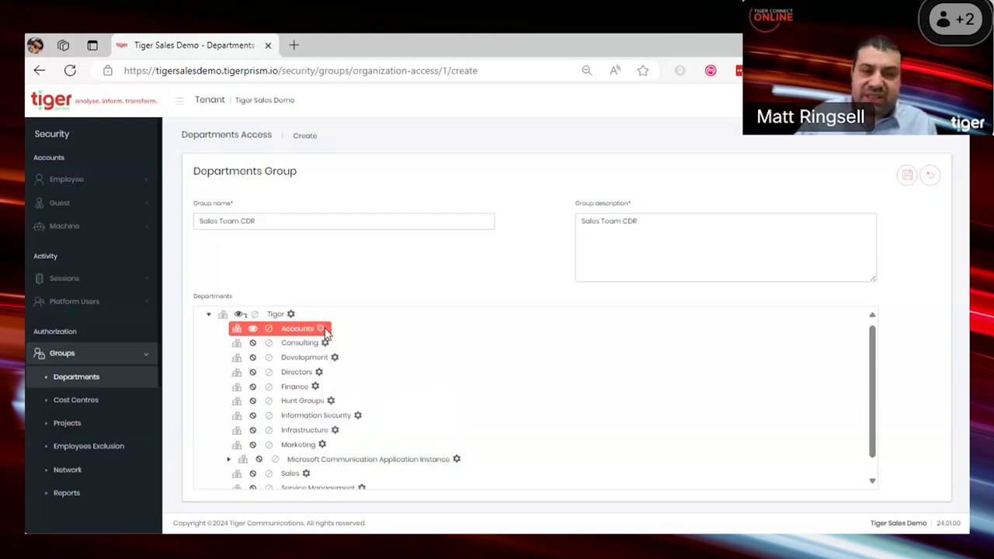
Allow telecoms data access for the Sales department in the group's departments tree.
scroll(379, 433, down, 1)
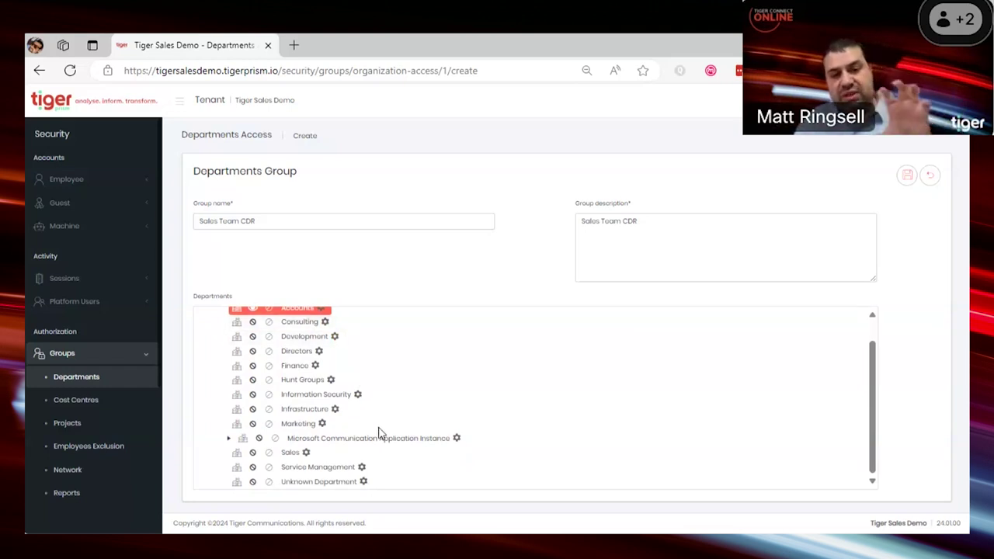
click(307, 452)
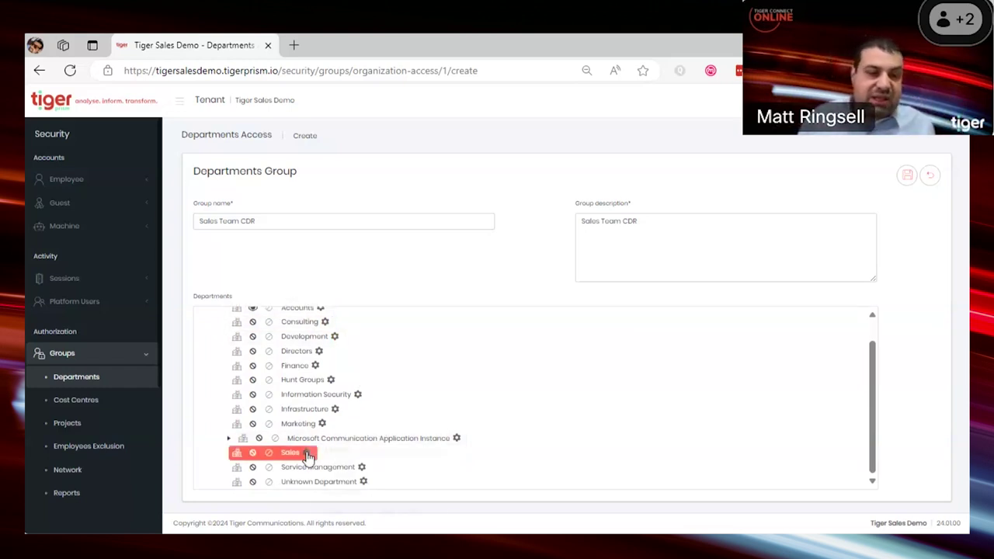
click(368, 515)
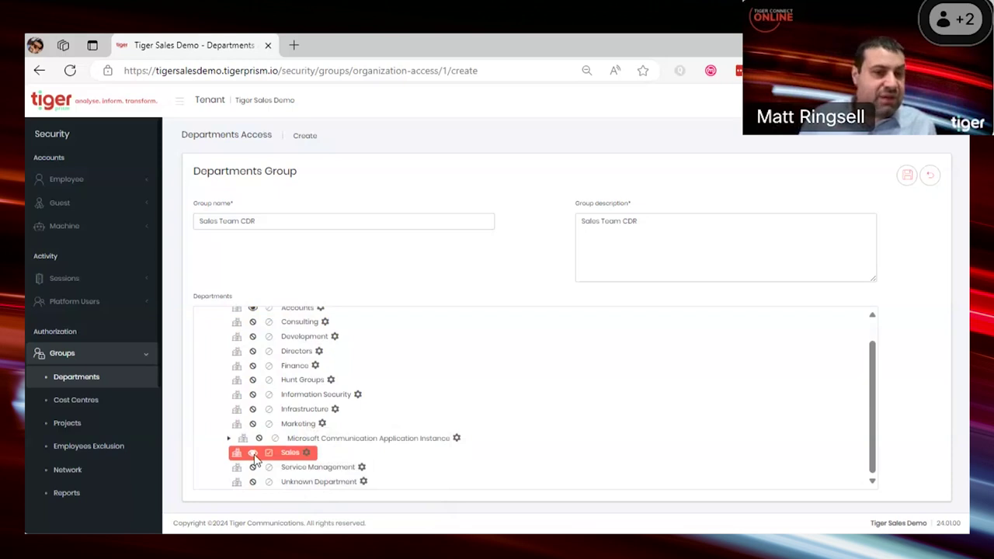
click(308, 453)
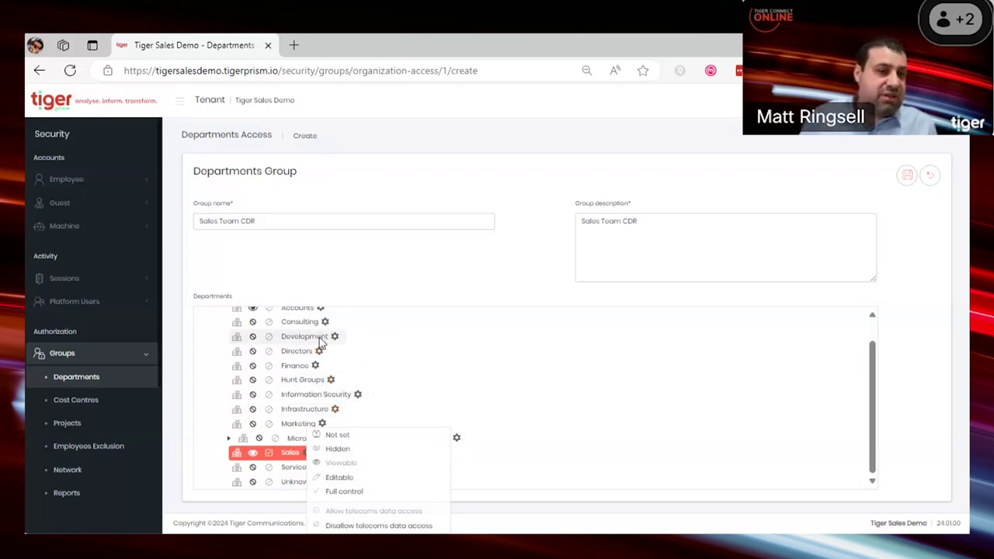
click(357, 373)
click(316, 366)
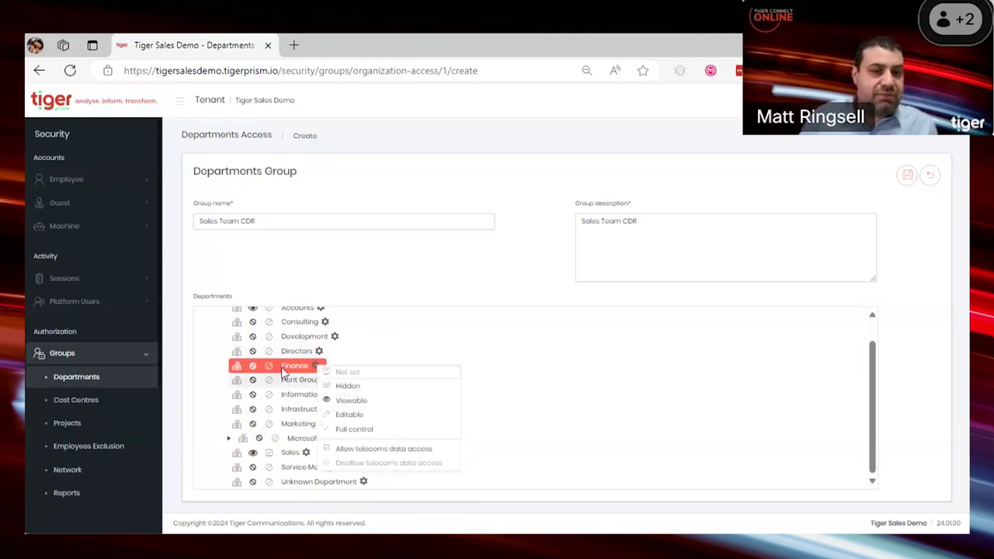
Set the Accounts department to Hidden and save the Sales Team CDR departments group.
scroll(318, 357, up, 2)
click(319, 334)
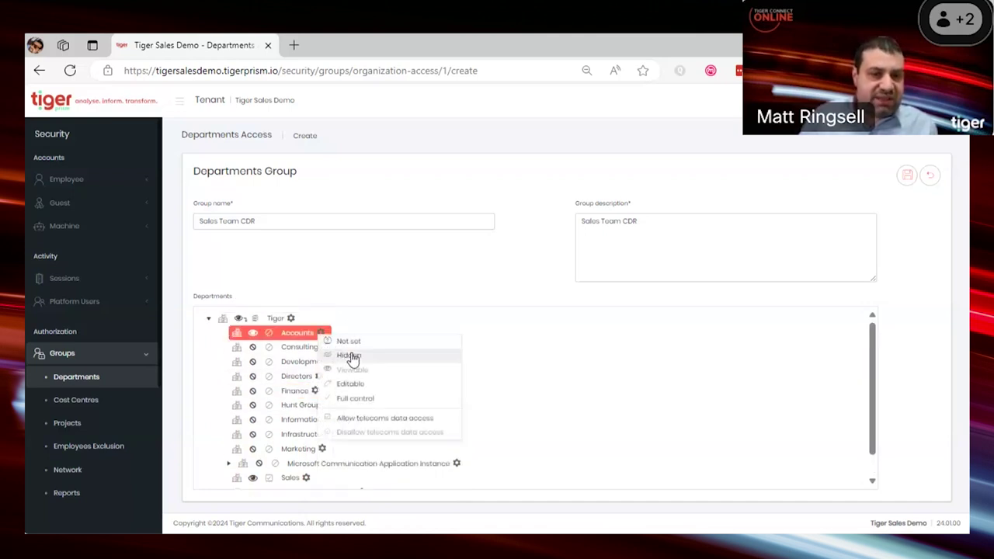
click(353, 352)
scroll(248, 408, down, 1)
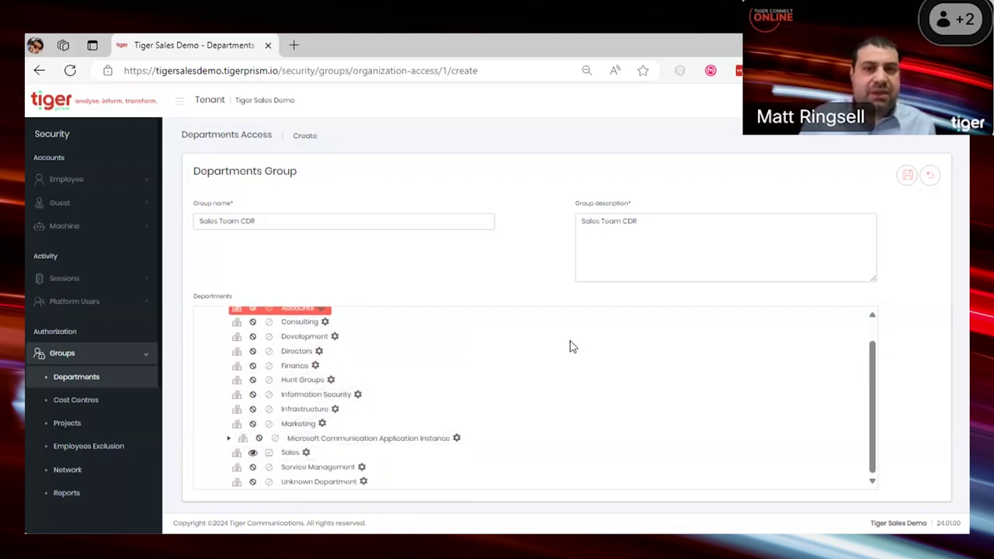
click(906, 177)
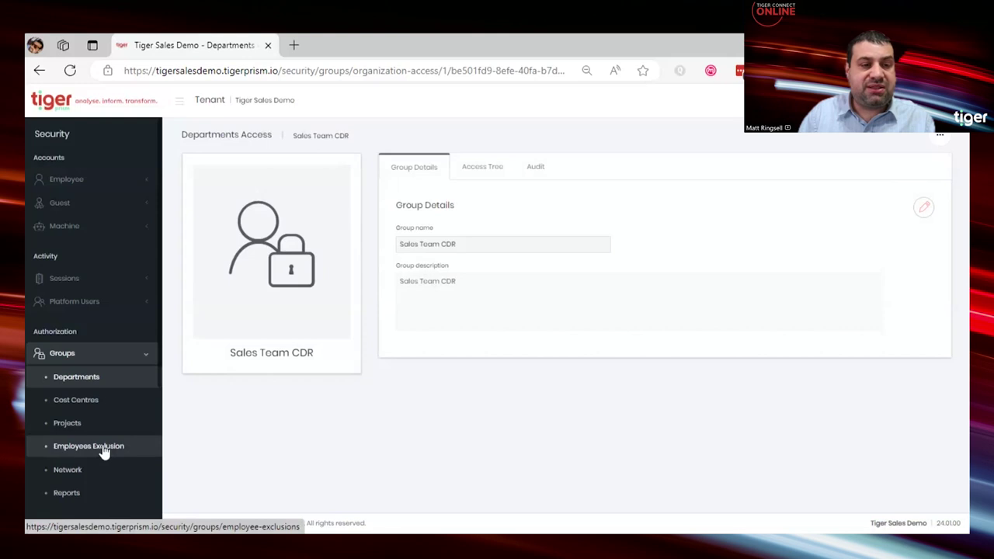
Start a new Employees Exclusion group and name it "Sales Manager".
scroll(105, 453, down, 2)
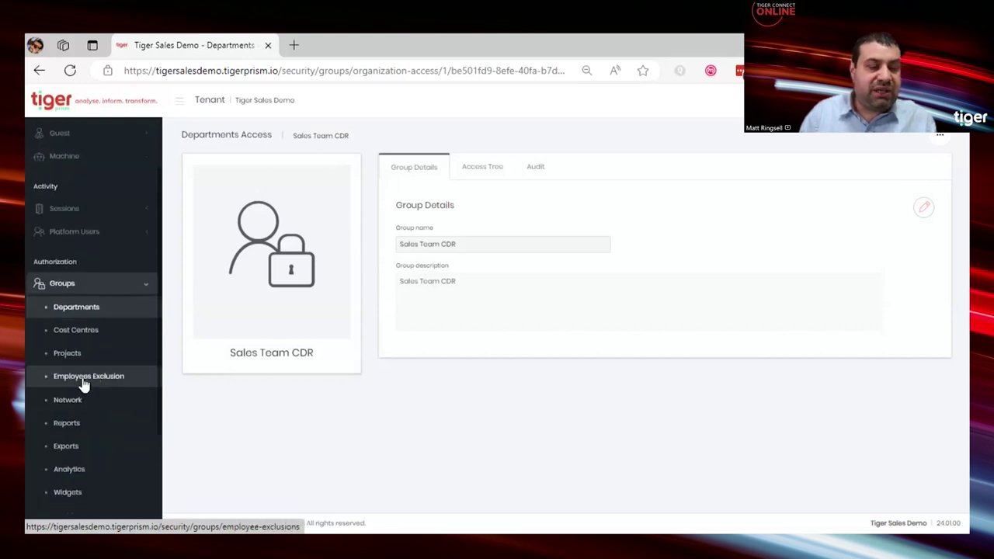
click(84, 386)
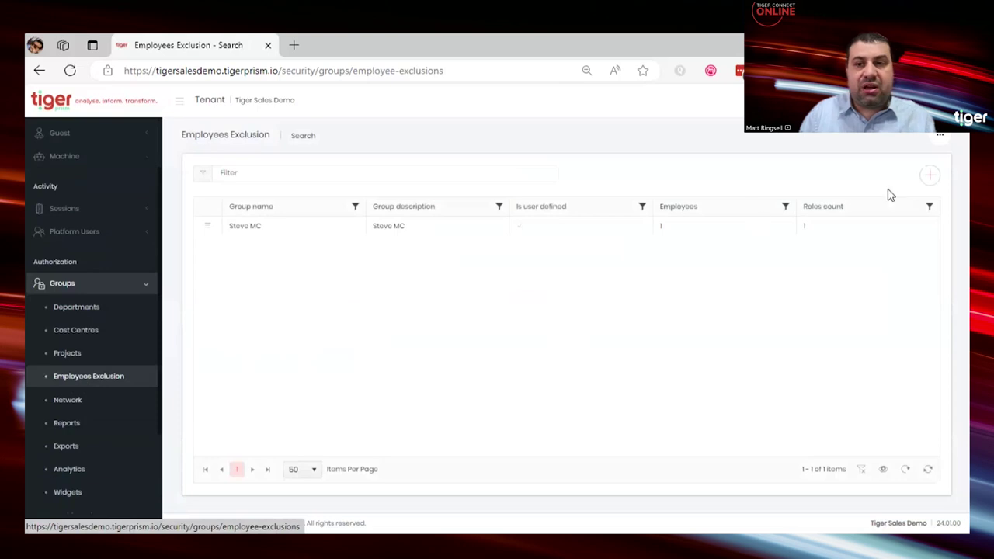
click(932, 179)
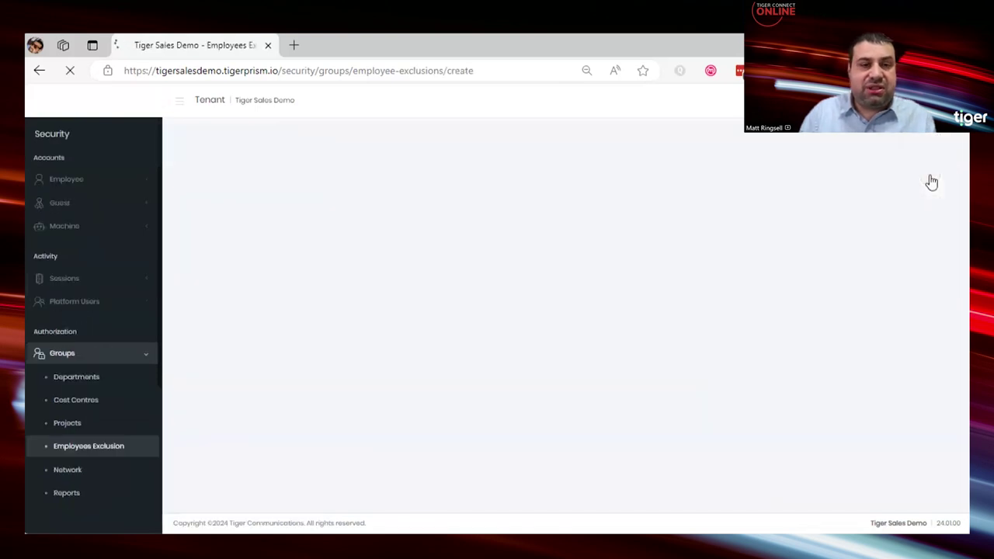
click(240, 216)
text(Sal)
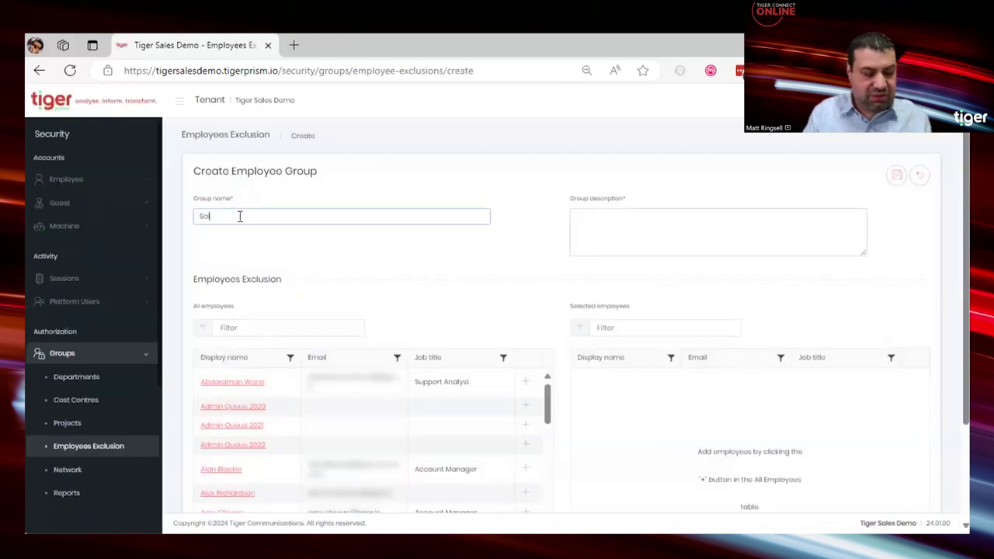
text(es Manager)
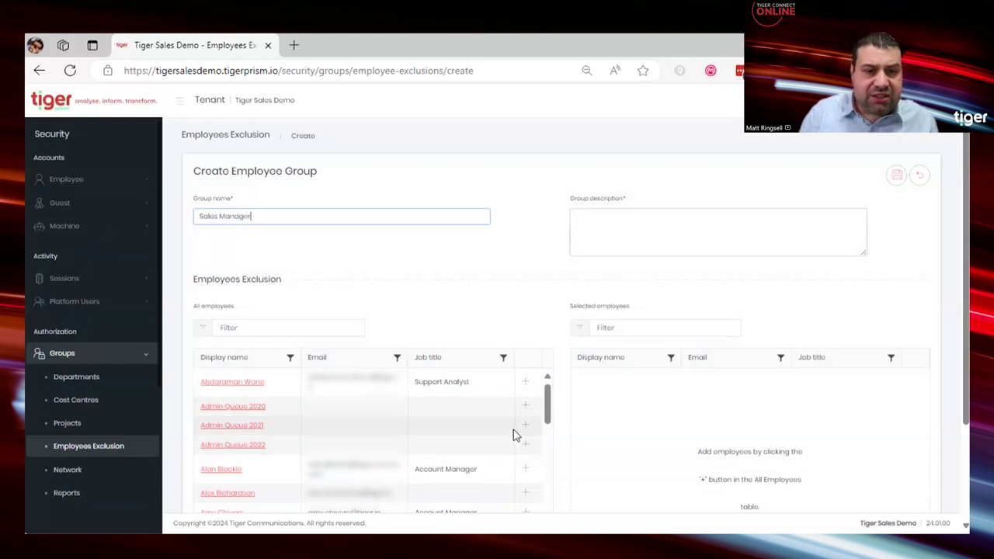
Find the employee with the job title Sales Director and add them to the exclusion group's selected employees.
scroll(516, 404, down, 10)
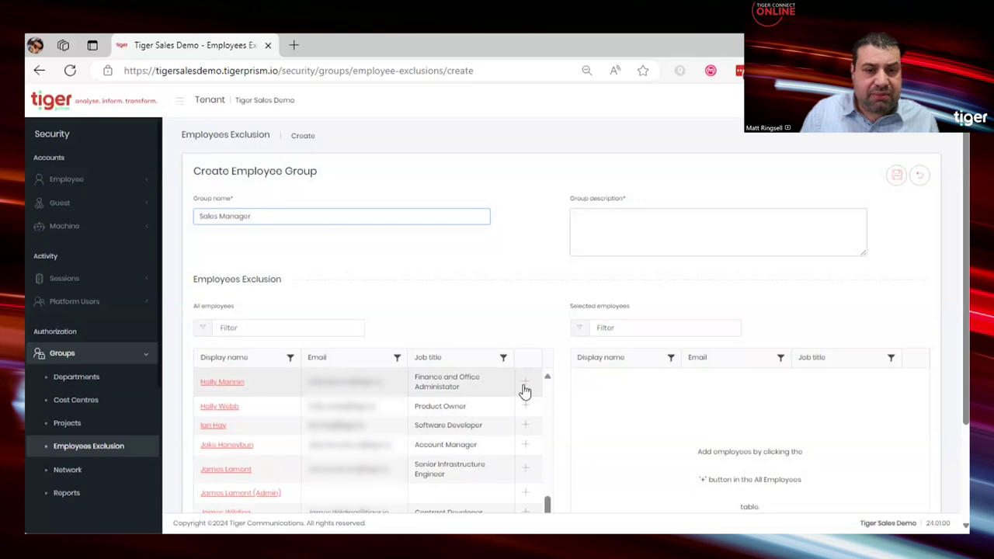
scroll(524, 395, down, 1)
scroll(522, 398, up, 2)
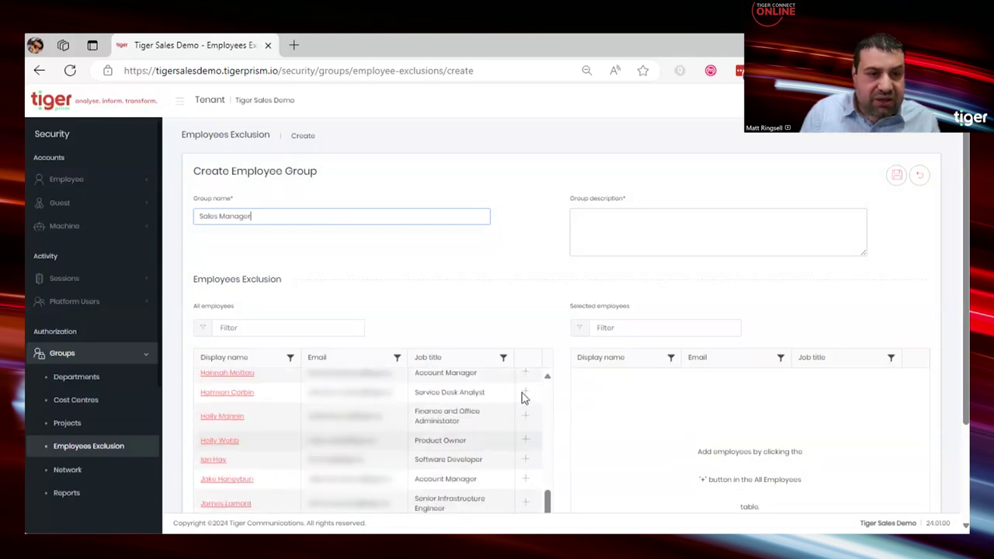
scroll(522, 398, up, 4)
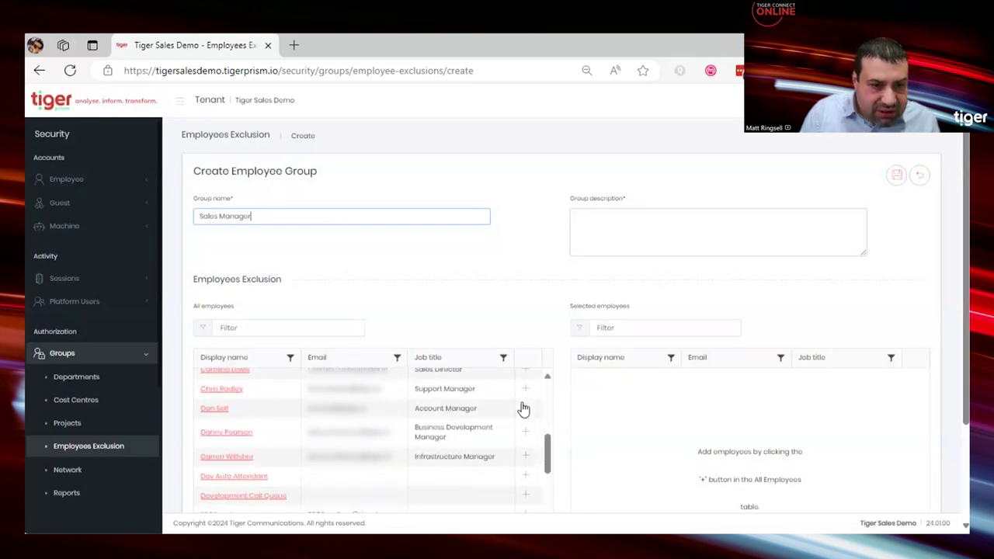
scroll(523, 410, up, 3)
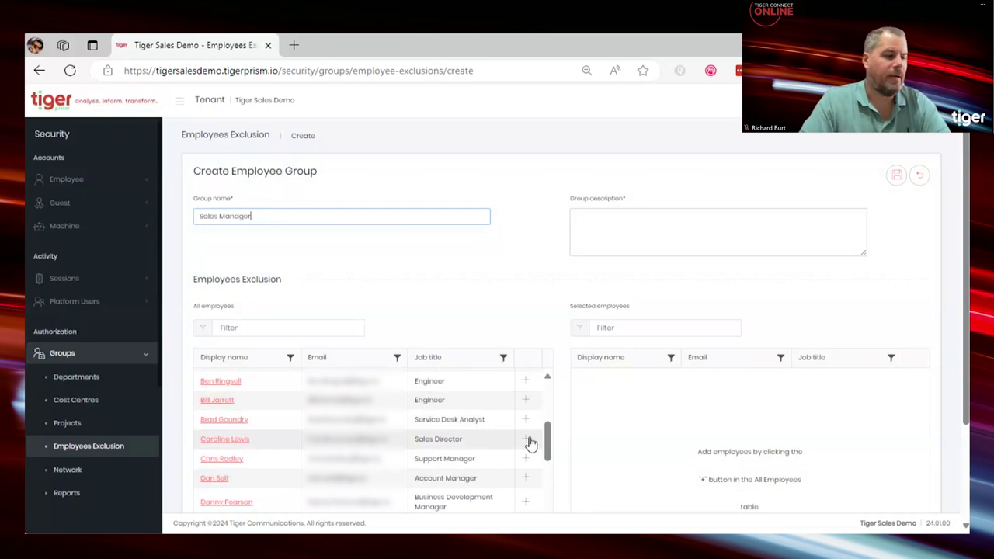
click(527, 440)
Copy the group name "Sales Manager" into the group description and save the employee exclusion group.
triple_click(212, 218)
key(ctrl+c)
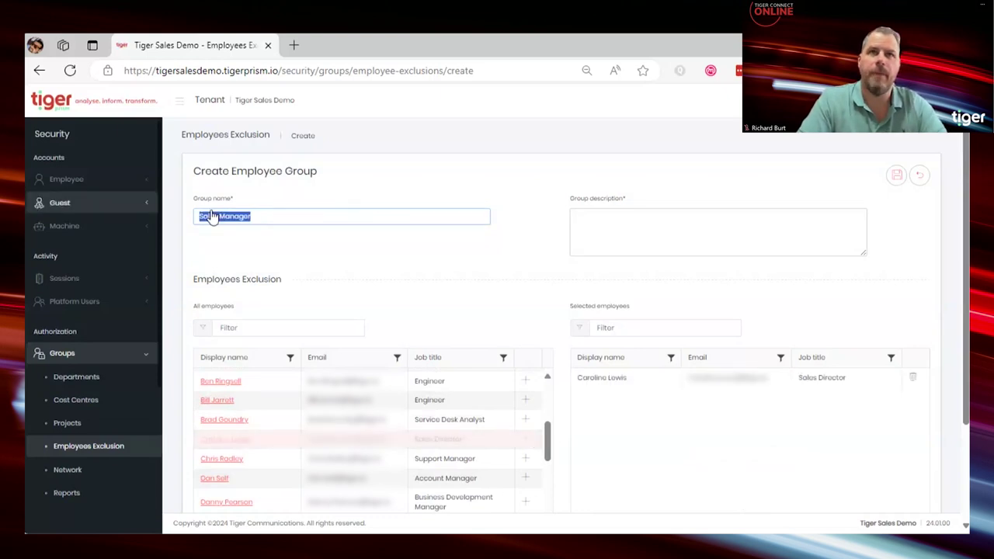
click(673, 237)
key(ctrl+v)
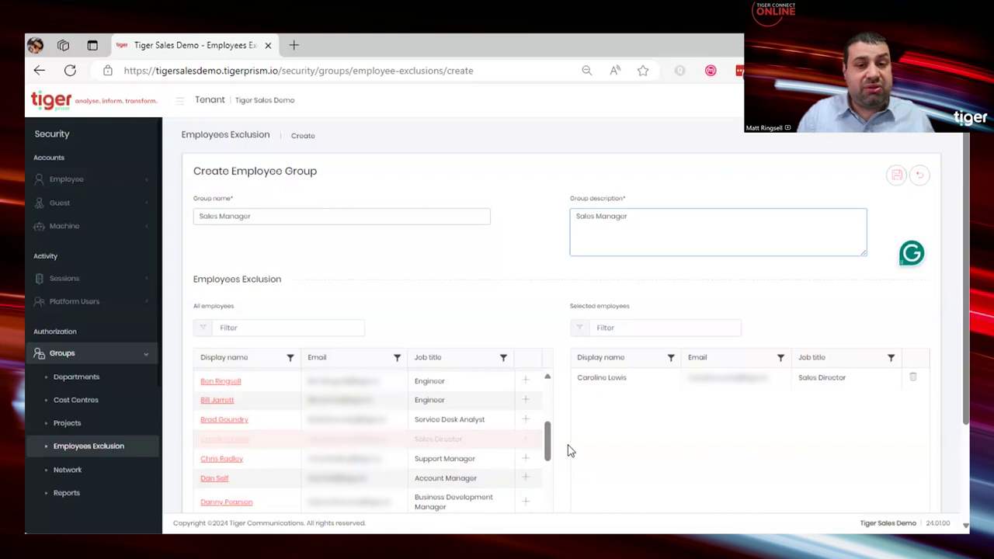
click(897, 176)
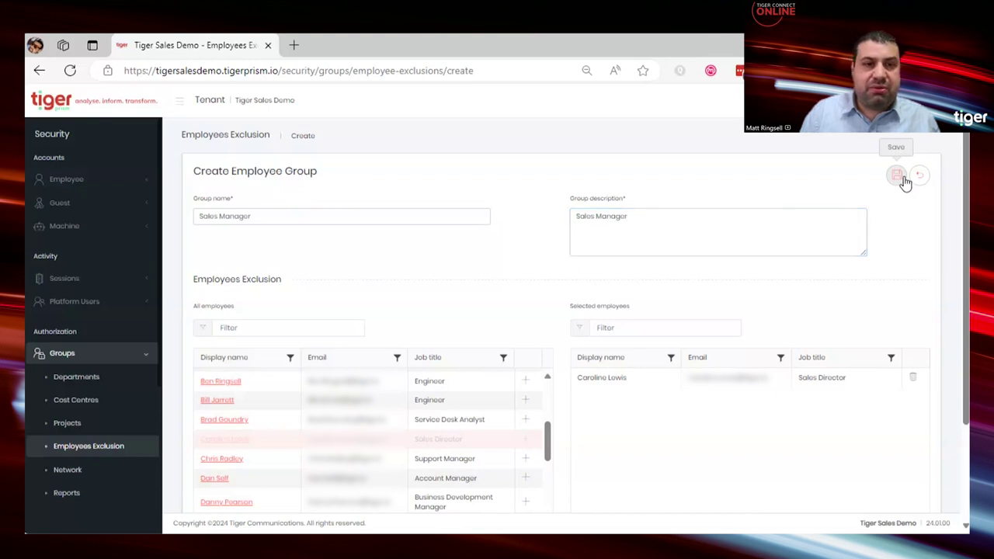
click(901, 177)
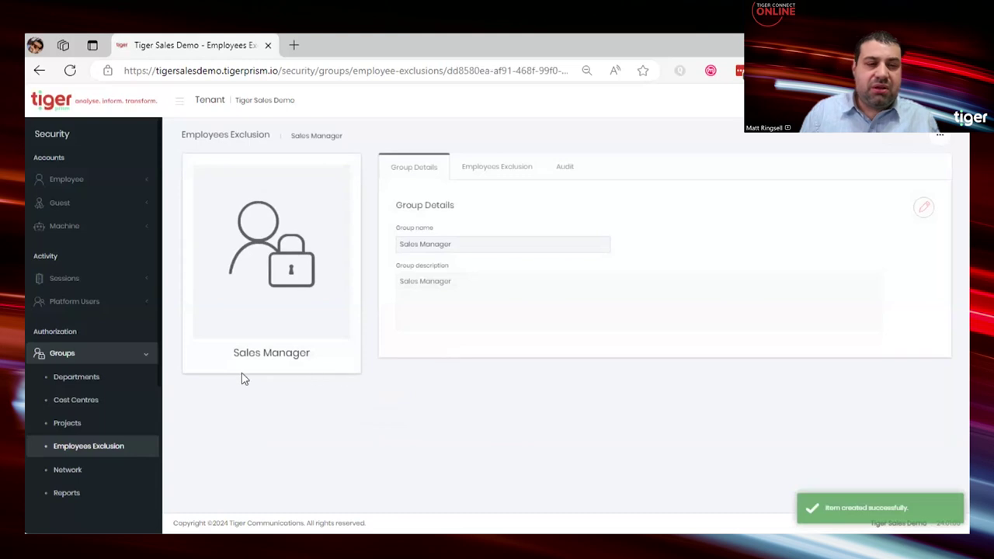
Start a new Reports access group with "Sales Reports" as both its name and its description.
scroll(140, 404, down, 1)
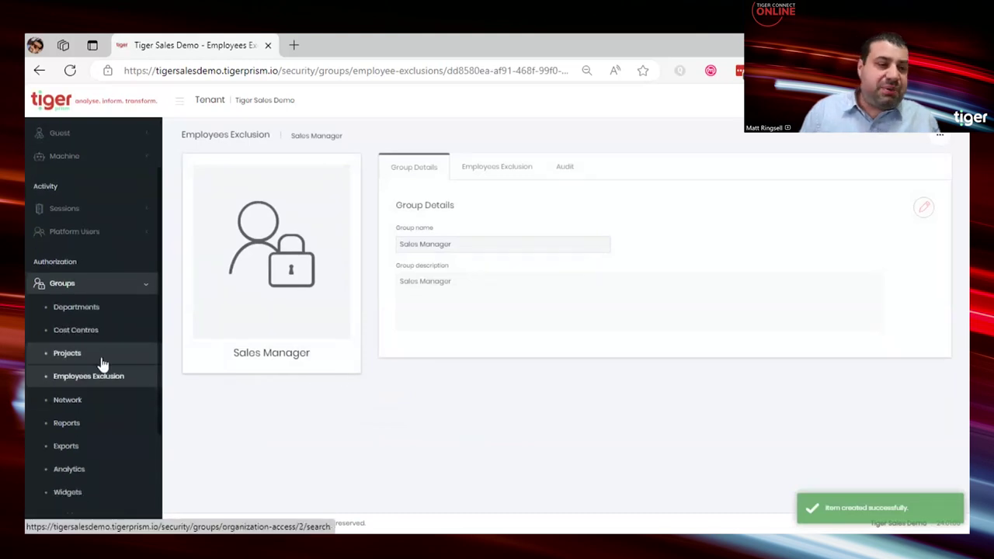
scroll(105, 372, down, 1)
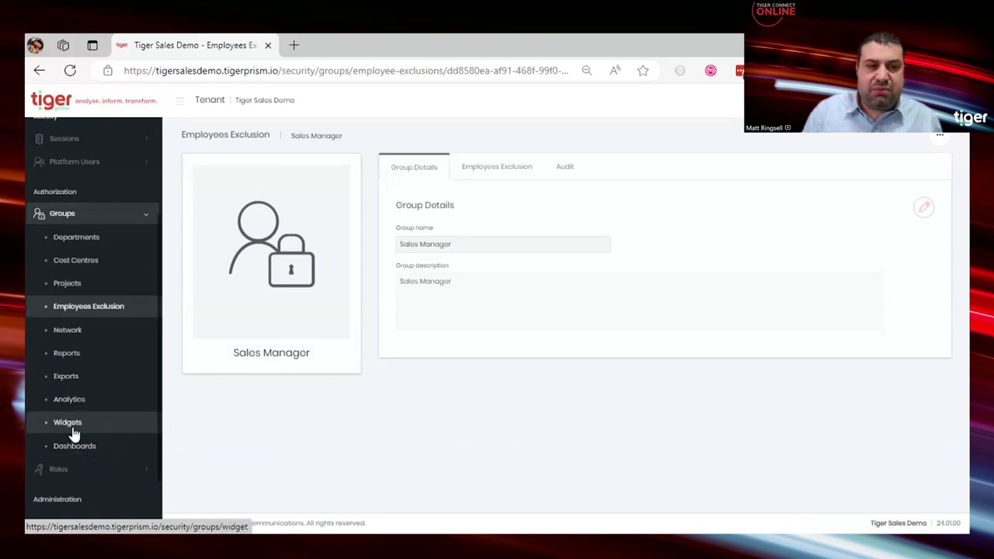
click(69, 356)
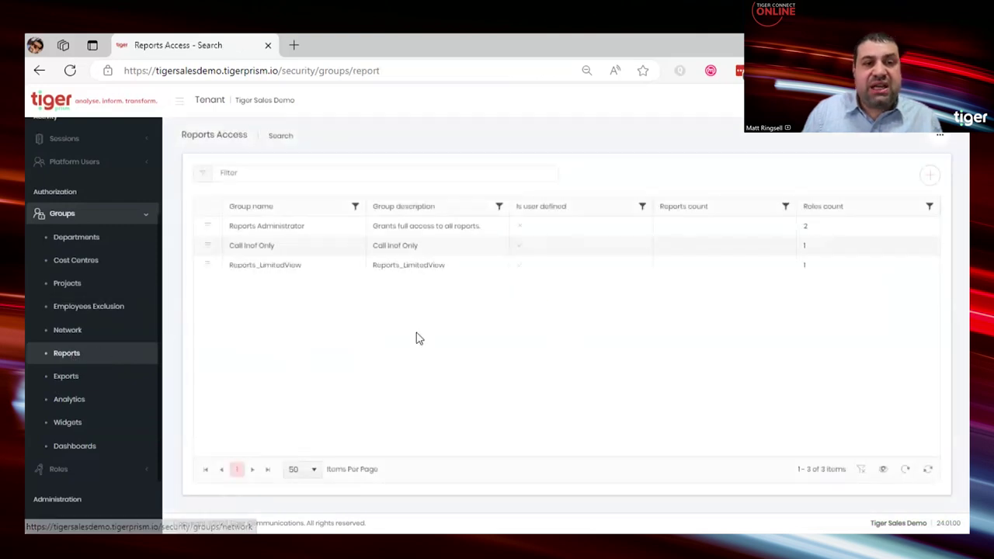
click(932, 177)
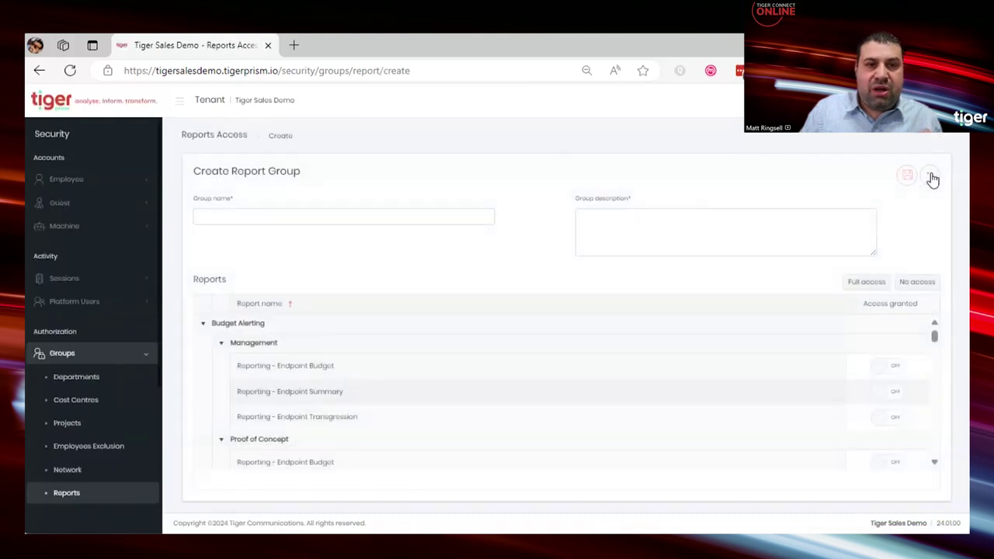
click(330, 217)
text(Sales Reports)
triple_click(222, 216)
key(ctrl+c)
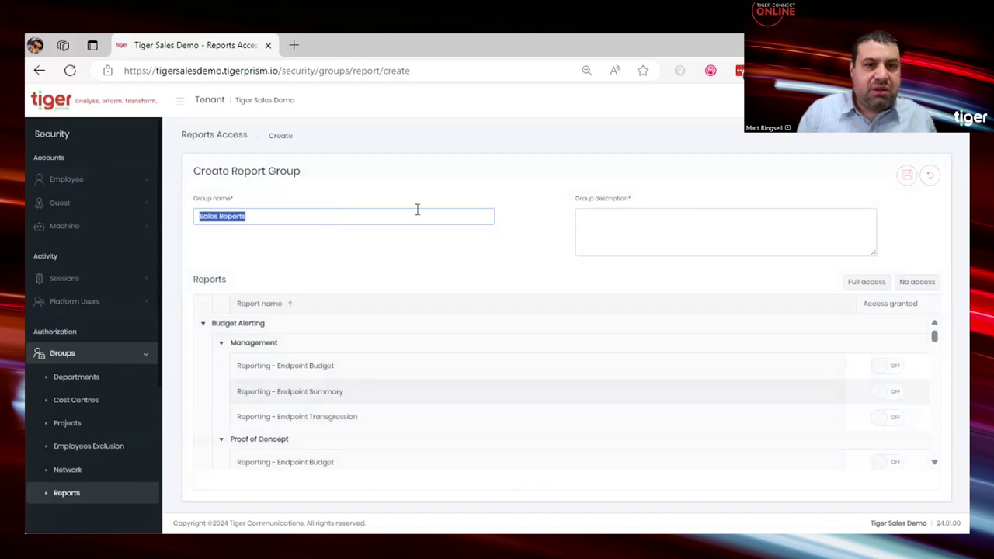
click(639, 229)
key(ctrl+v)
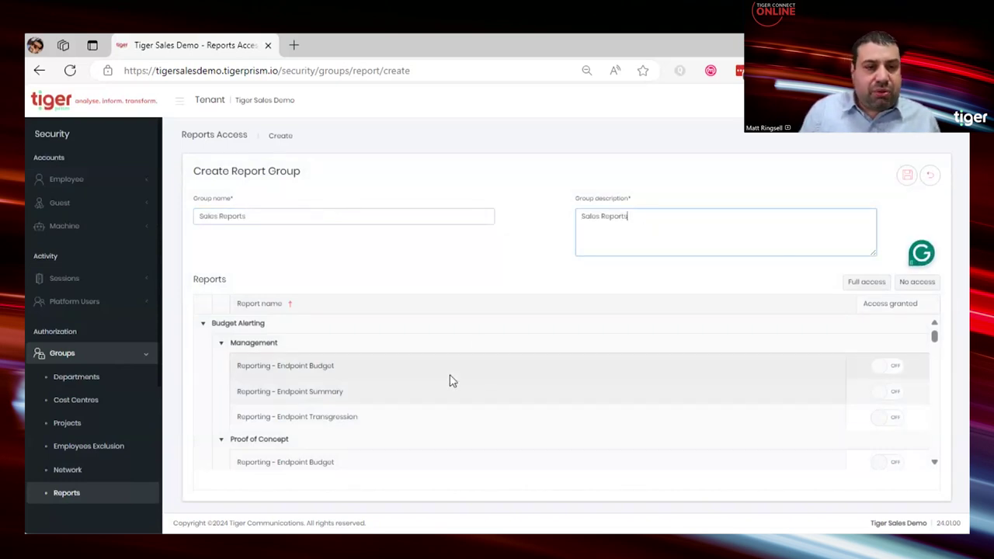
Grant the group access to the incoming report "Reports - Departmental Answer Performance".
scroll(452, 380, down, 5)
scroll(453, 380, down, 8)
scroll(453, 381, down, 6)
scroll(453, 381, up, 4)
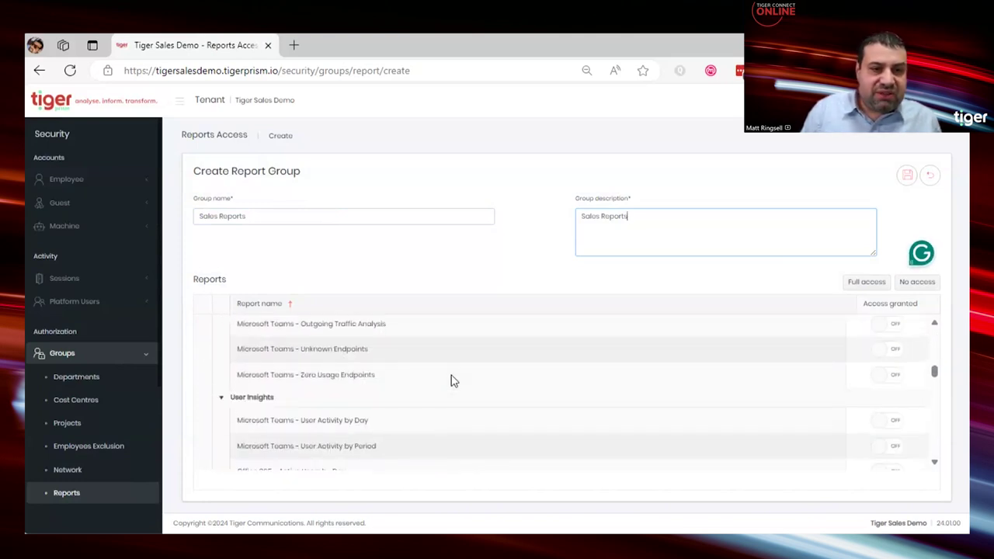
scroll(453, 381, down, 6)
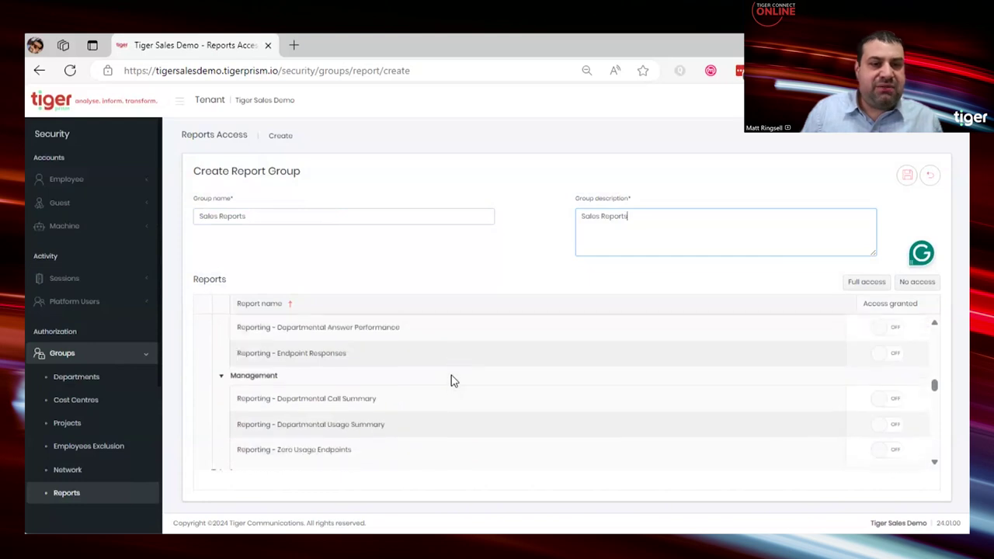
scroll(453, 380, down, 5)
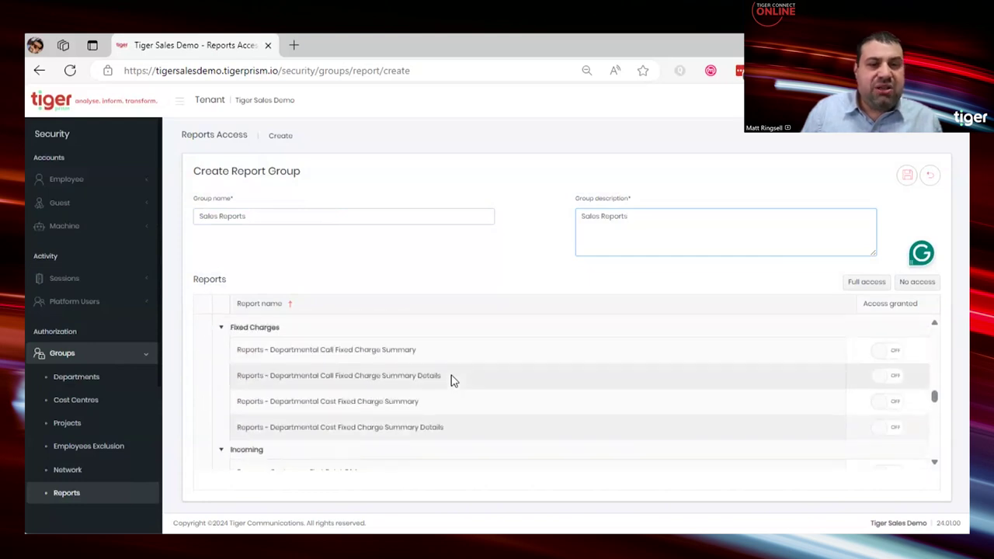
scroll(438, 390, down, 2)
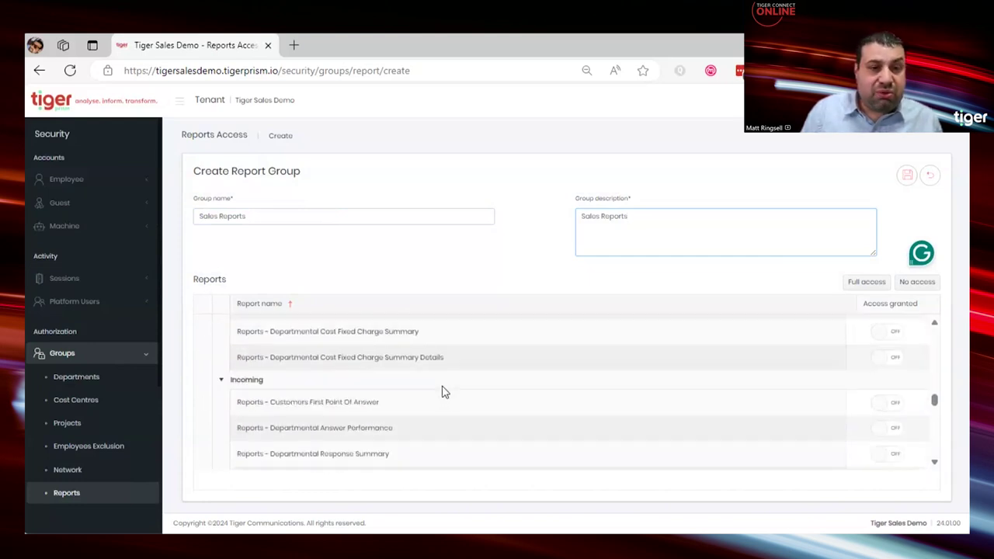
scroll(442, 390, down, 2)
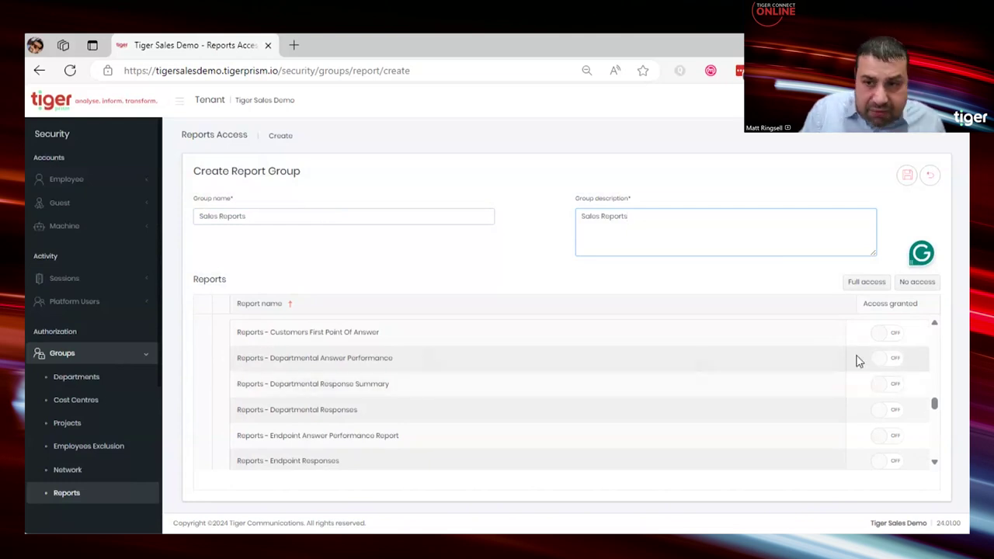
click(890, 360)
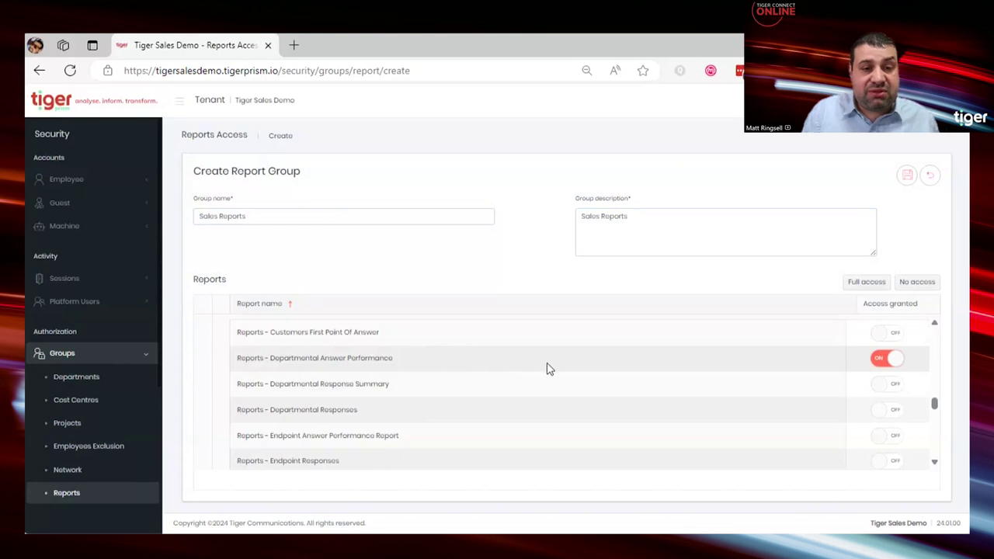
Grant access to "Reports - Departmental Call Summary" and save the Sales Reports group.
scroll(599, 368, down, 2)
scroll(604, 366, down, 4)
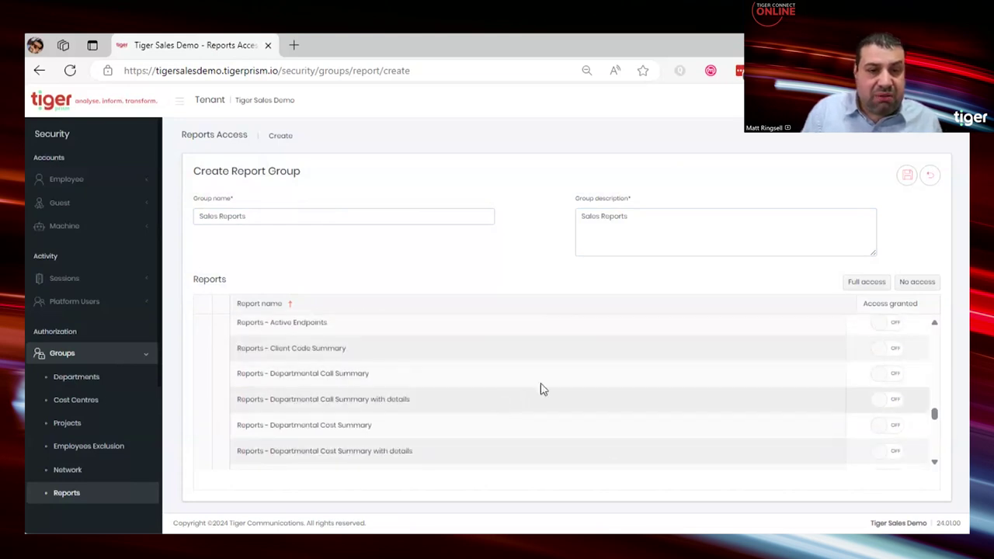
click(888, 379)
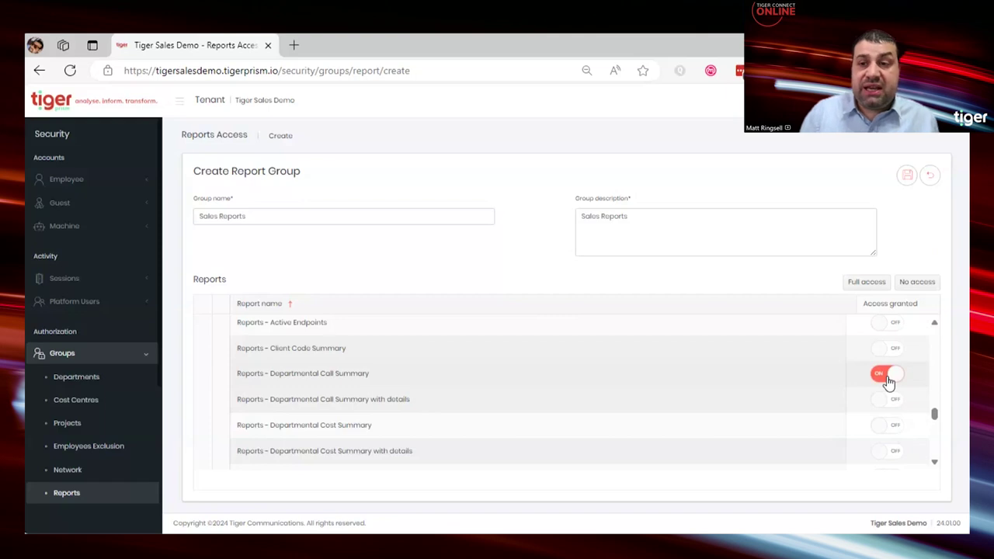
scroll(882, 388, down, 1)
scroll(879, 393, down, 1)
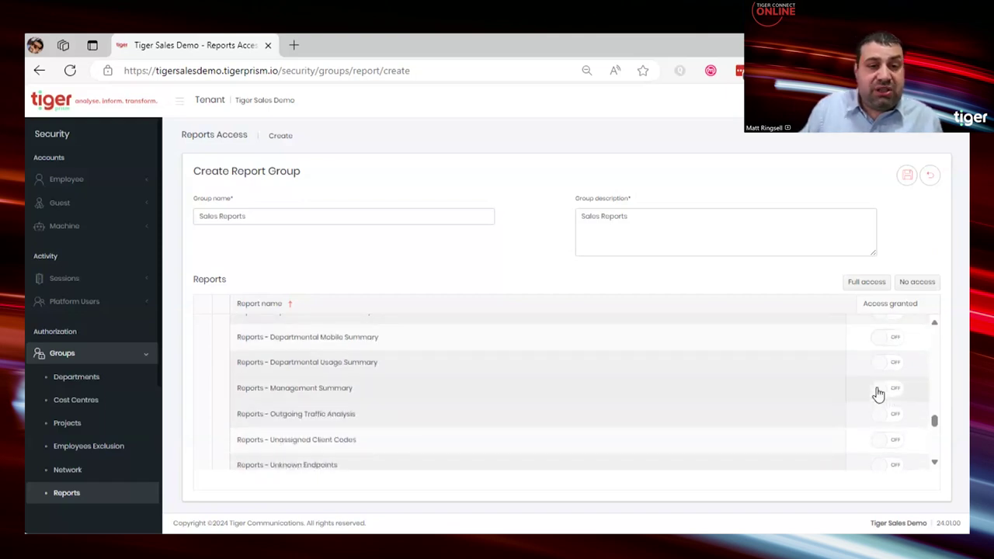
scroll(878, 394, up, 1)
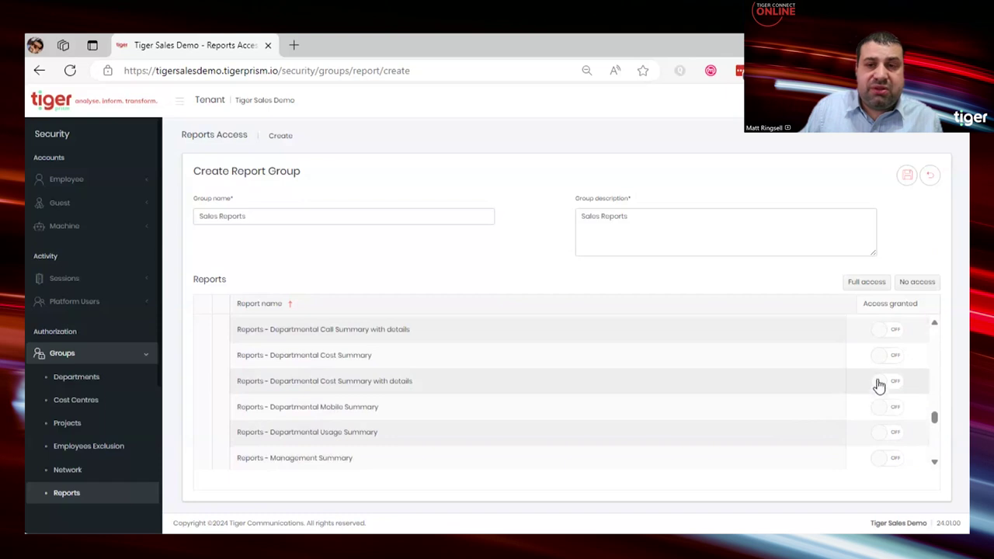
click(906, 177)
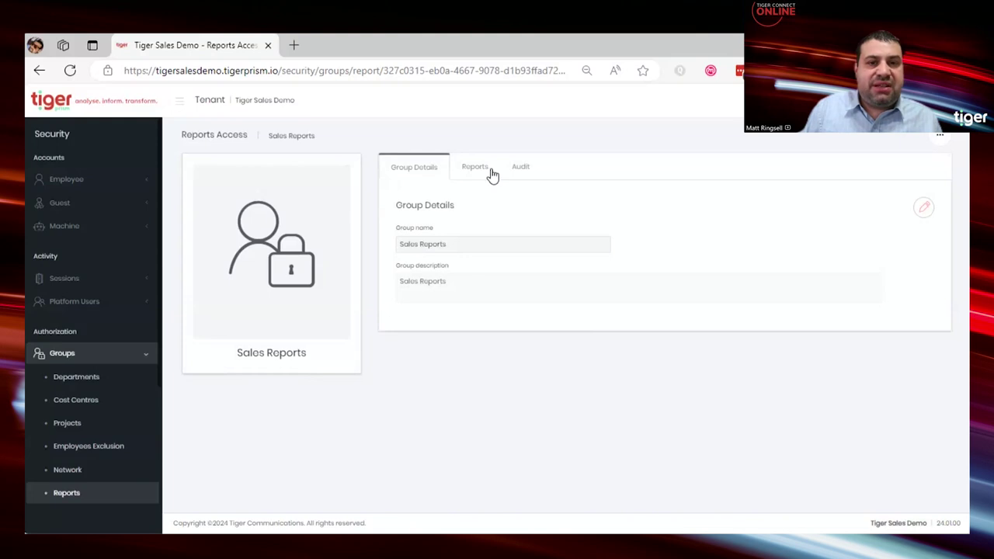
Review the reports granted to the Sales Reports group, opening its report access for editing and leaving without changes.
click(485, 177)
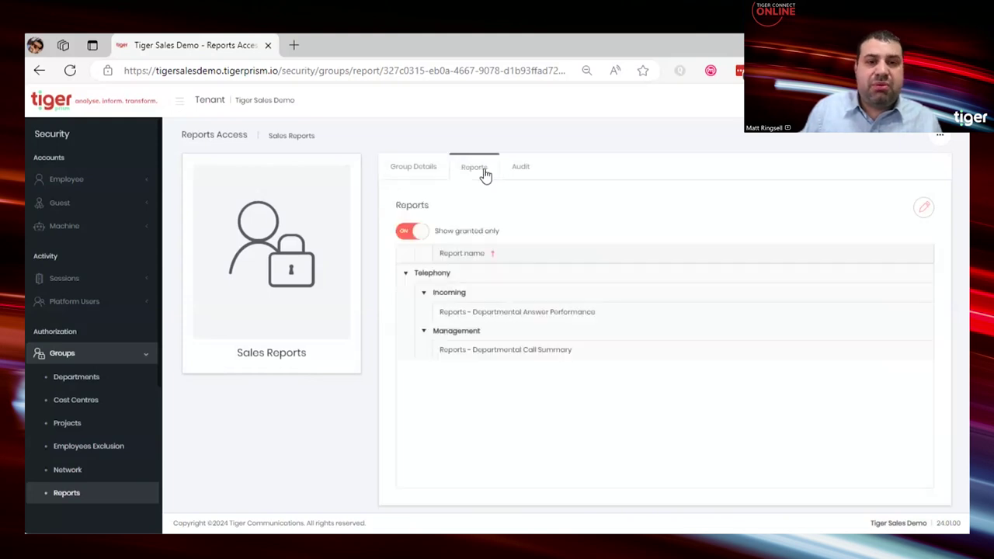
click(926, 210)
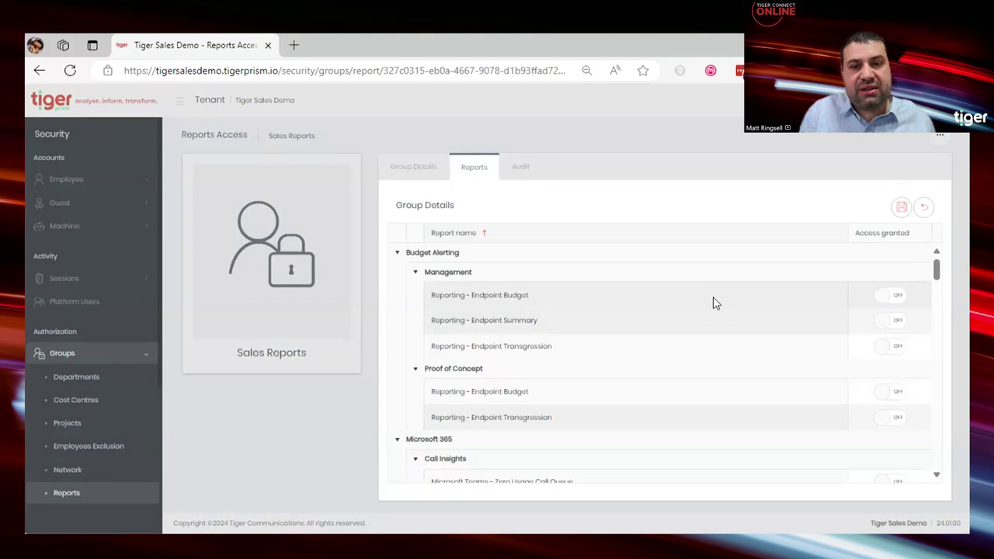
click(921, 209)
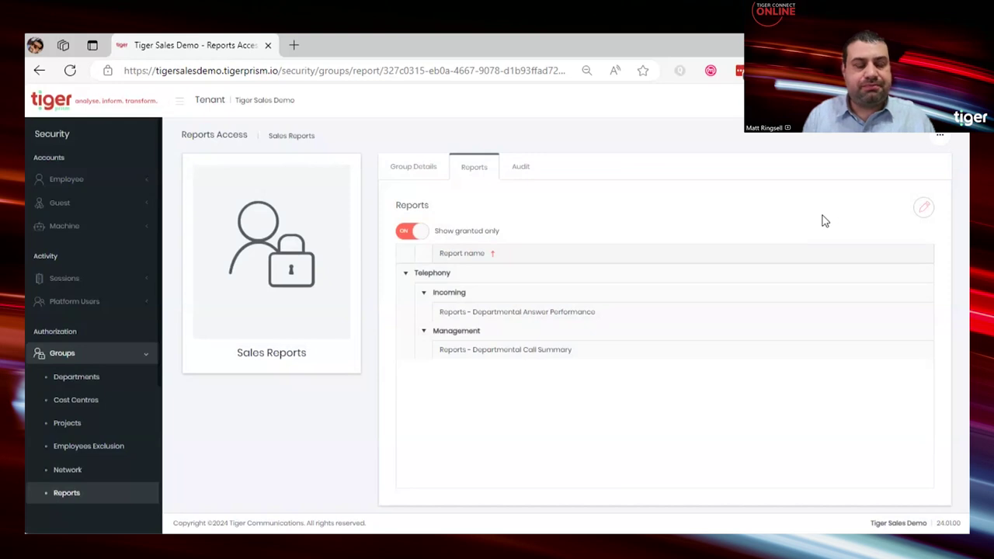
Start a new Dashboard access group with "Sales Dashboards" as both its name and its description.
scroll(83, 452, down, 2)
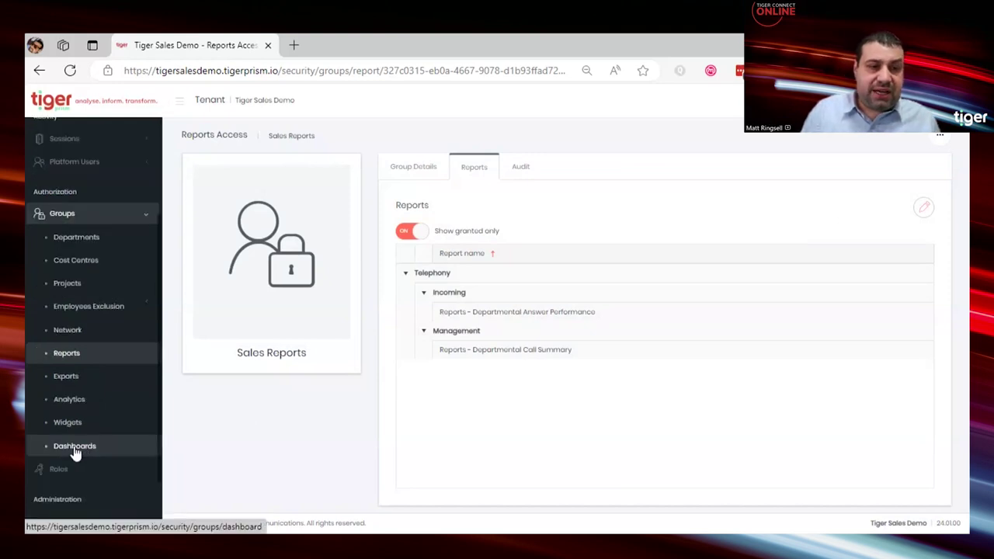
click(75, 447)
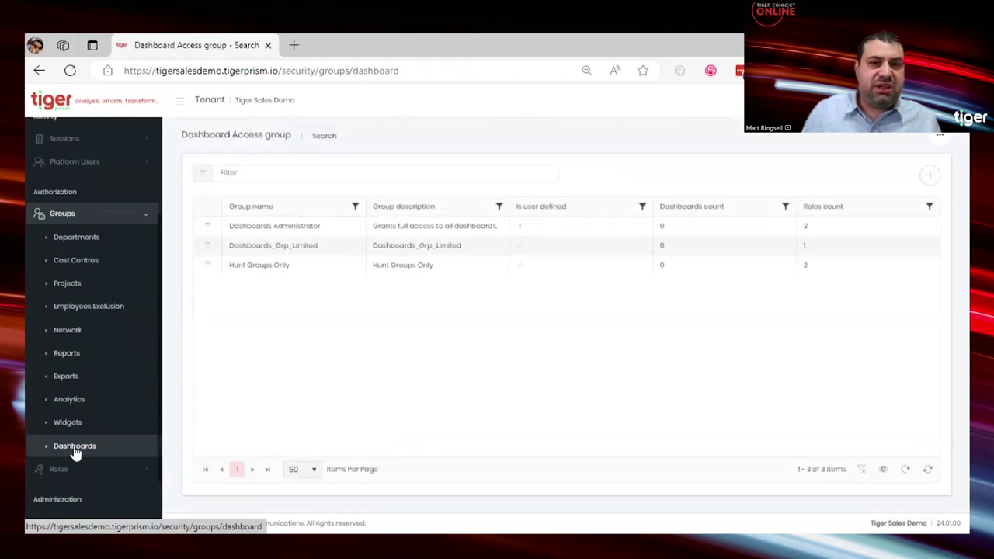
click(930, 177)
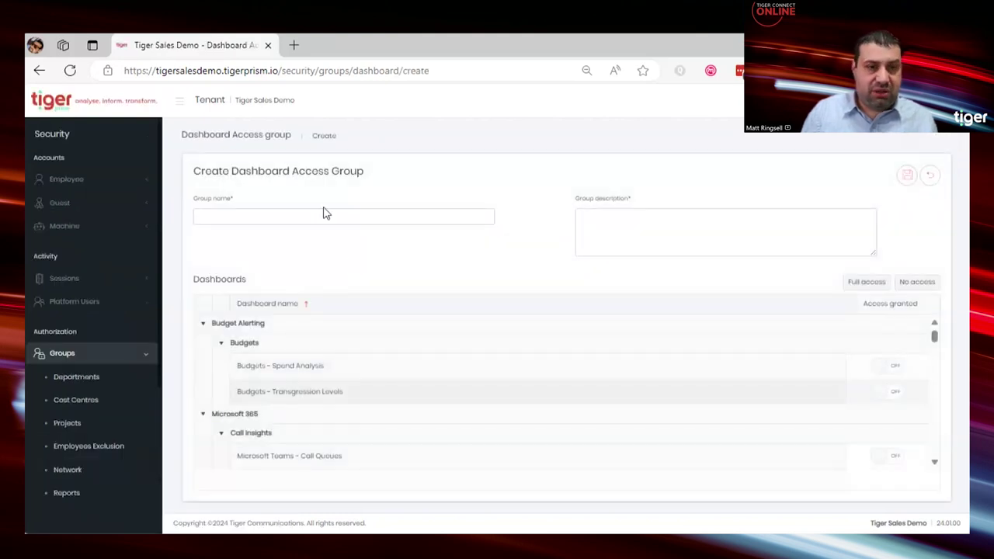
click(323, 215)
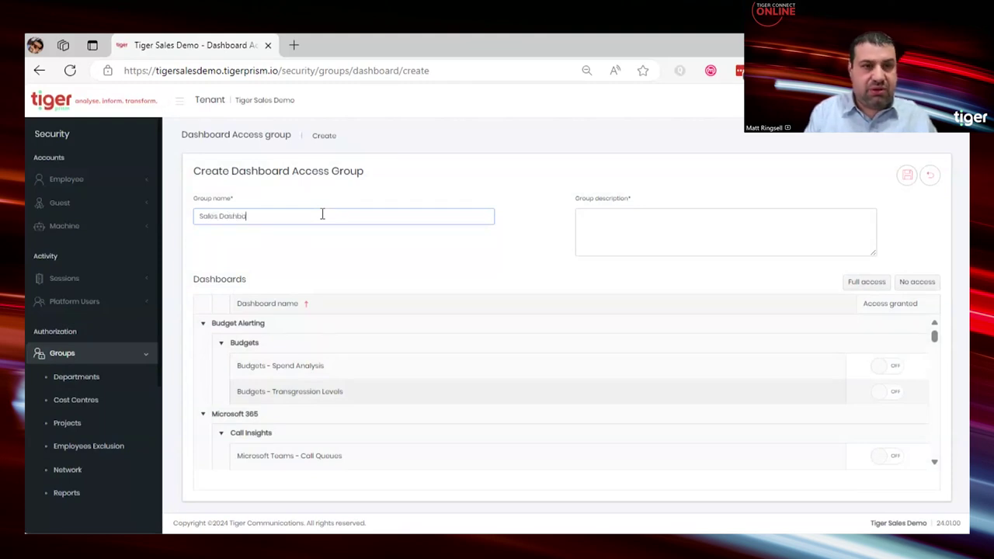
text(Sales Dashboards)
triple_click(480, 218)
key(ctrl+c)
click(721, 223)
key(ctrl+v)
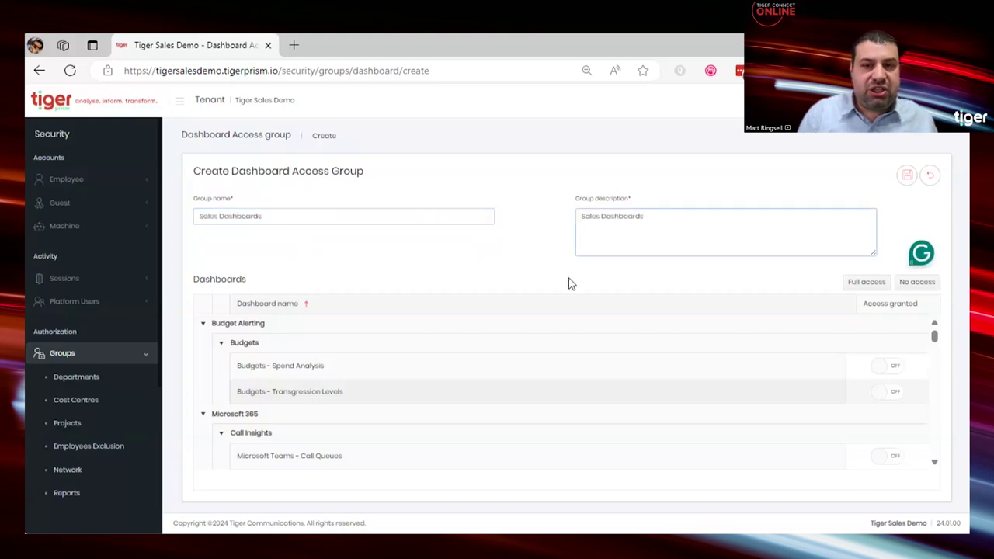
Grant the group access to "Dashboards - Incoming Performance" and "Dashboards - Team Performance" and save the Sales Dashboards group.
scroll(543, 344, down, 3)
scroll(631, 357, down, 6)
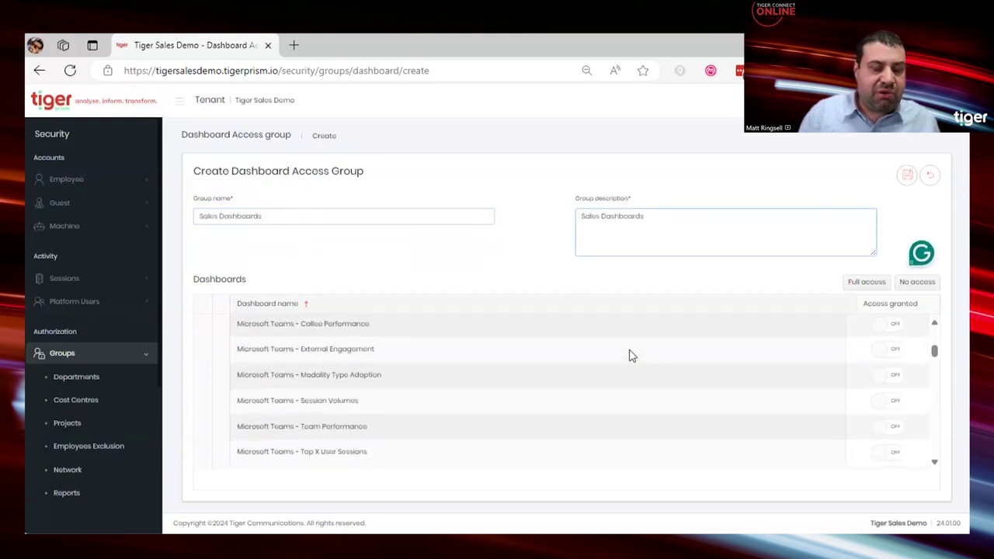
scroll(670, 340, down, 8)
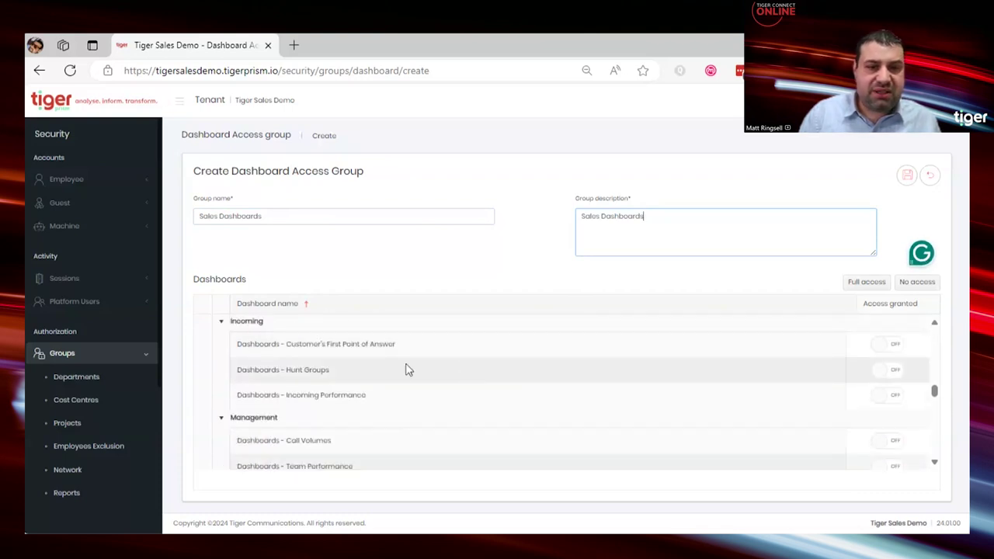
click(891, 397)
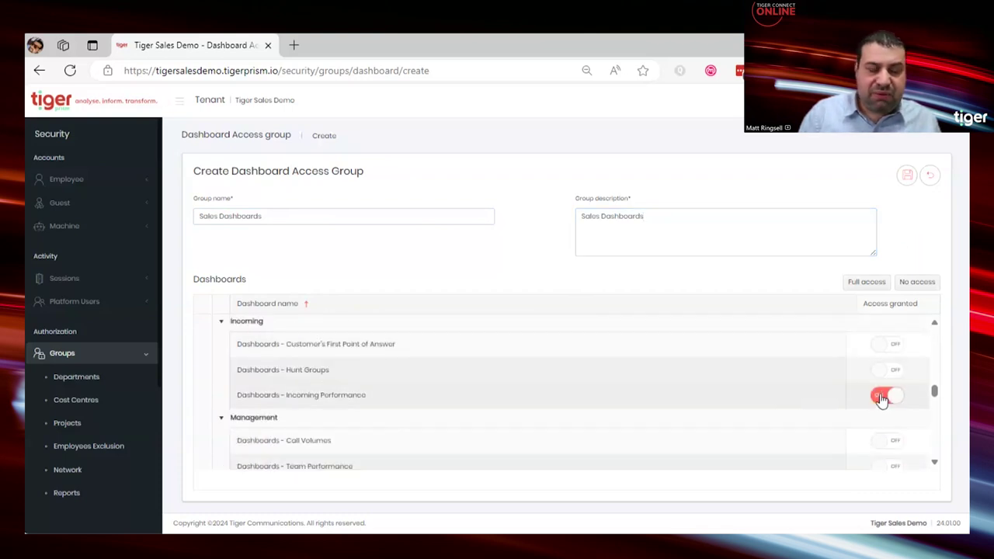
scroll(882, 399, down, 1)
click(889, 399)
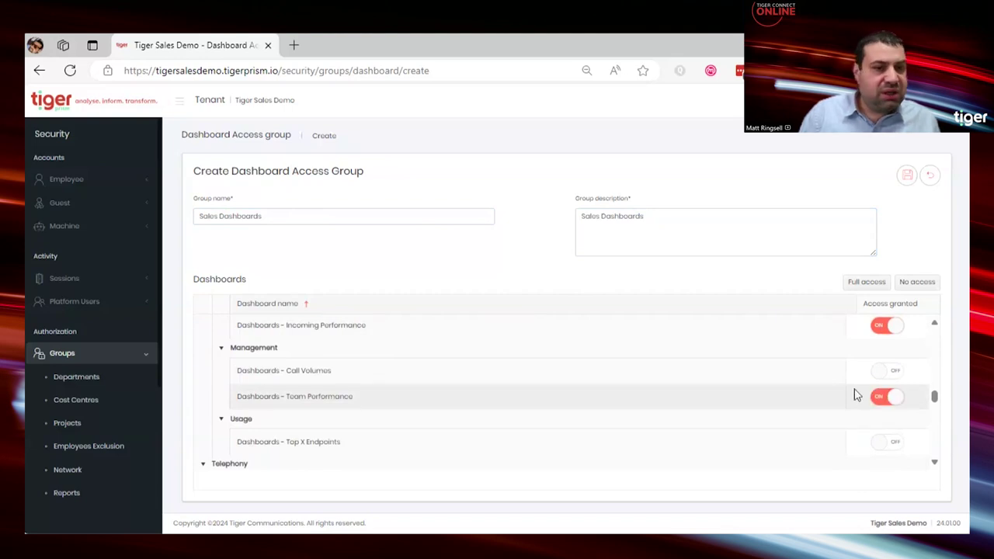
scroll(827, 378, up, 1)
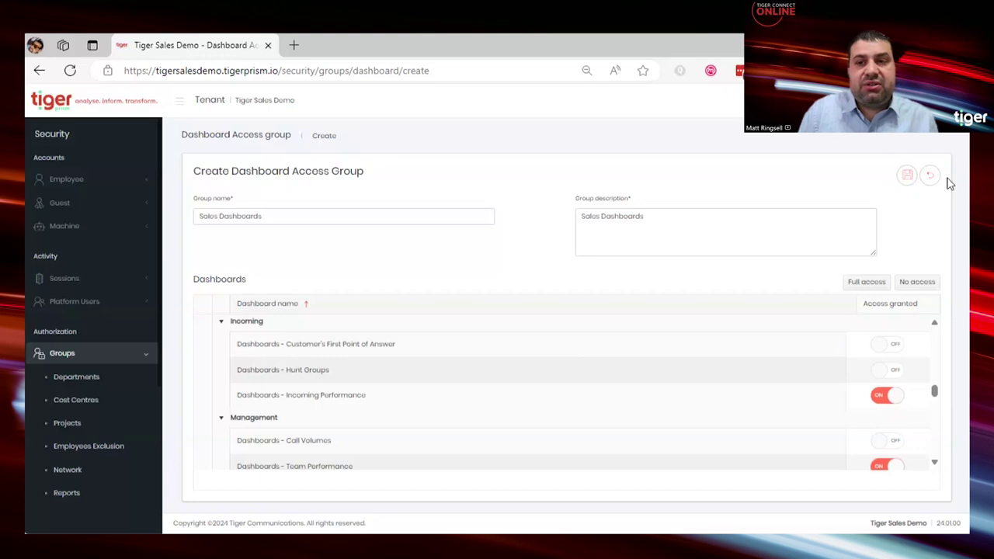
click(908, 177)
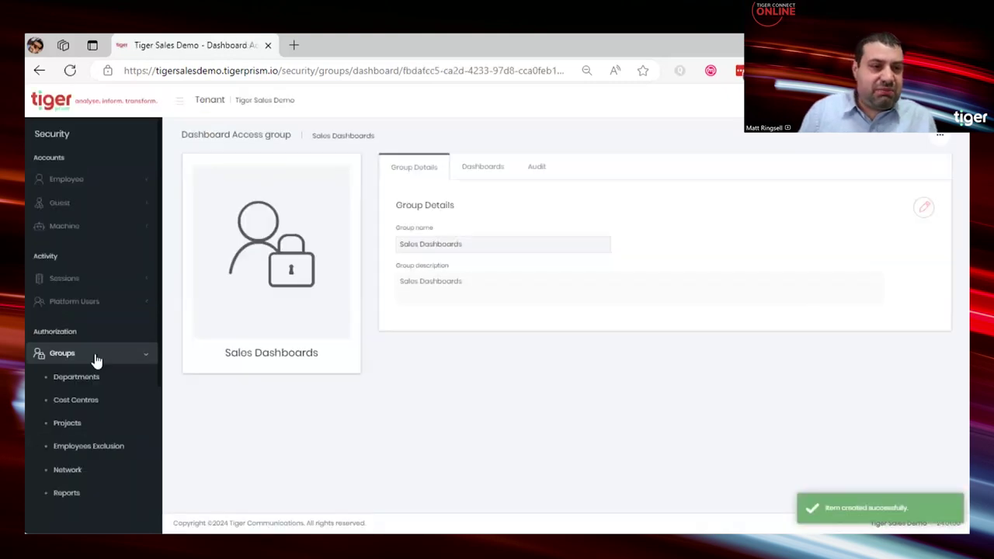
Start a new role with "Reports and Dashboards" as both its name and its description.
scroll(97, 342, down, 1)
scroll(98, 412, down, 1)
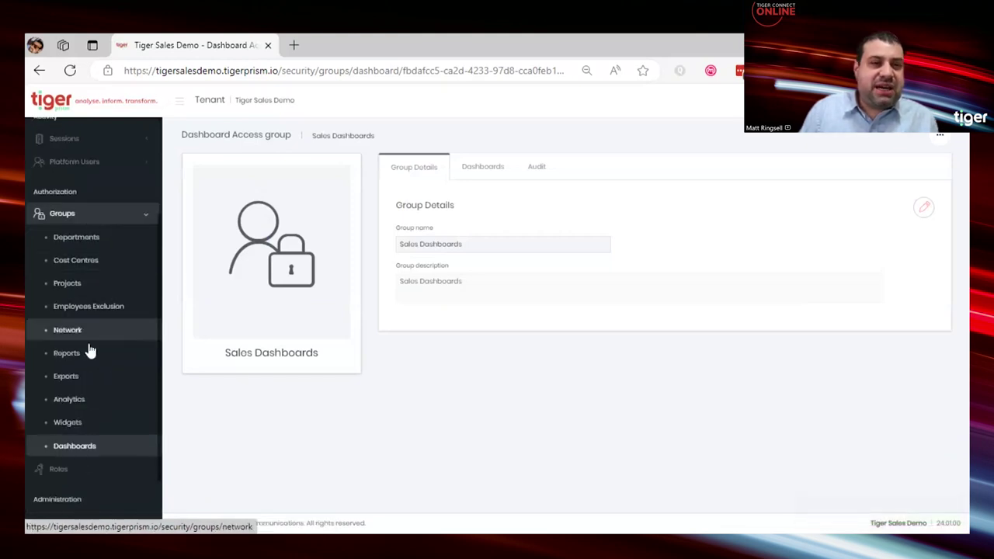
click(96, 221)
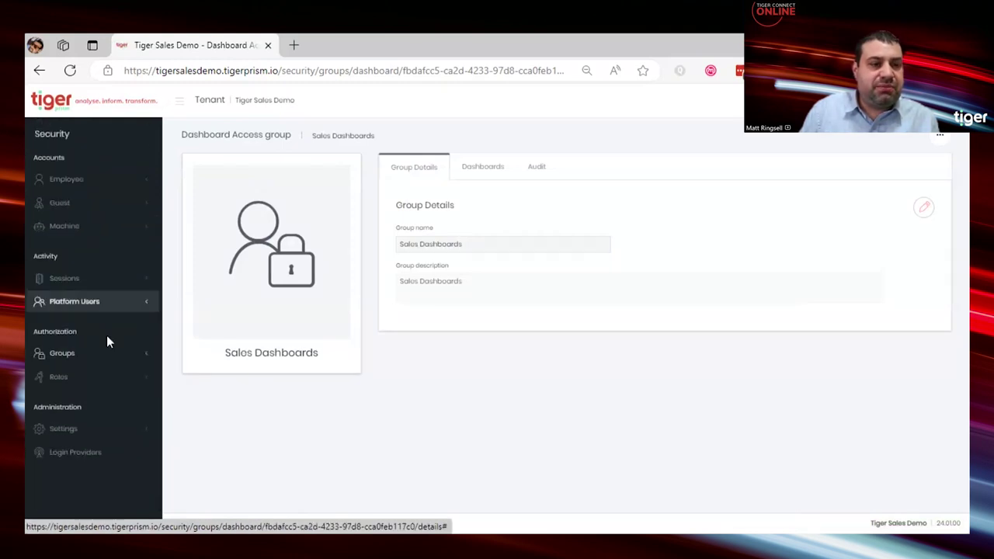
click(62, 380)
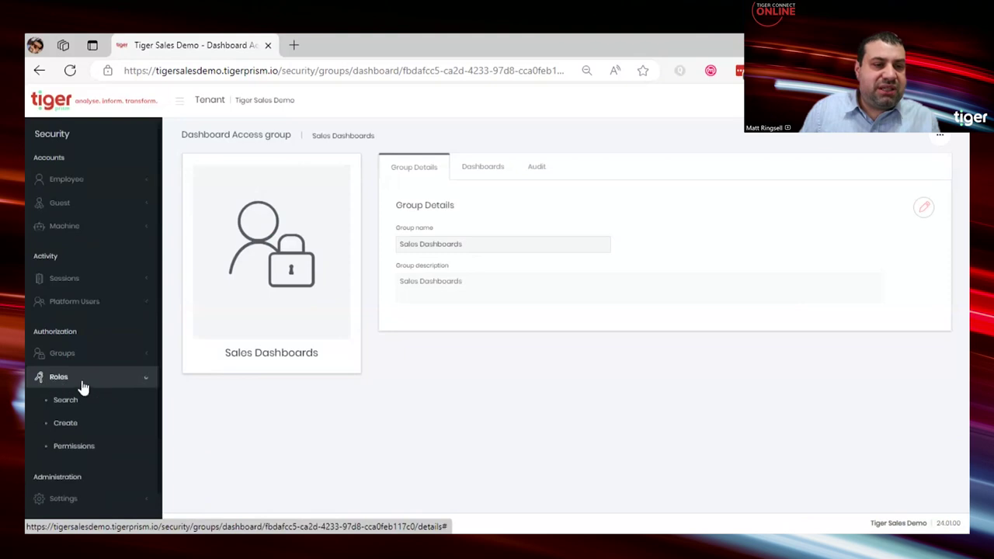
click(69, 429)
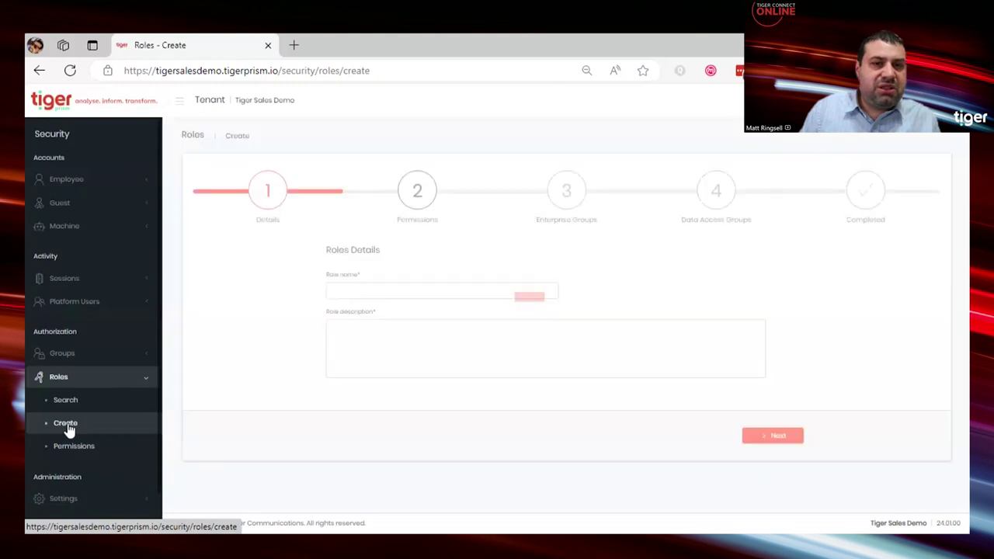
click(379, 291)
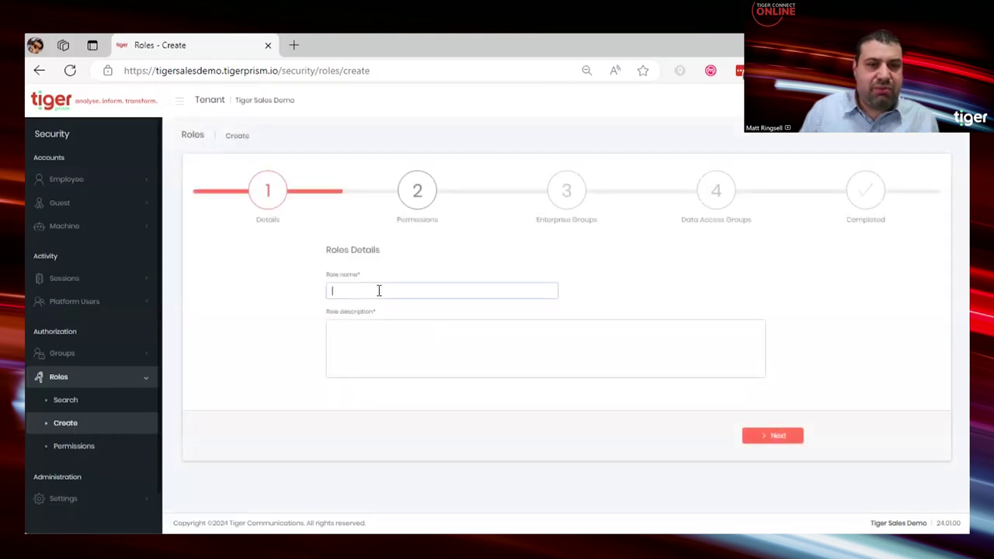
text(Reports and Dashboards)
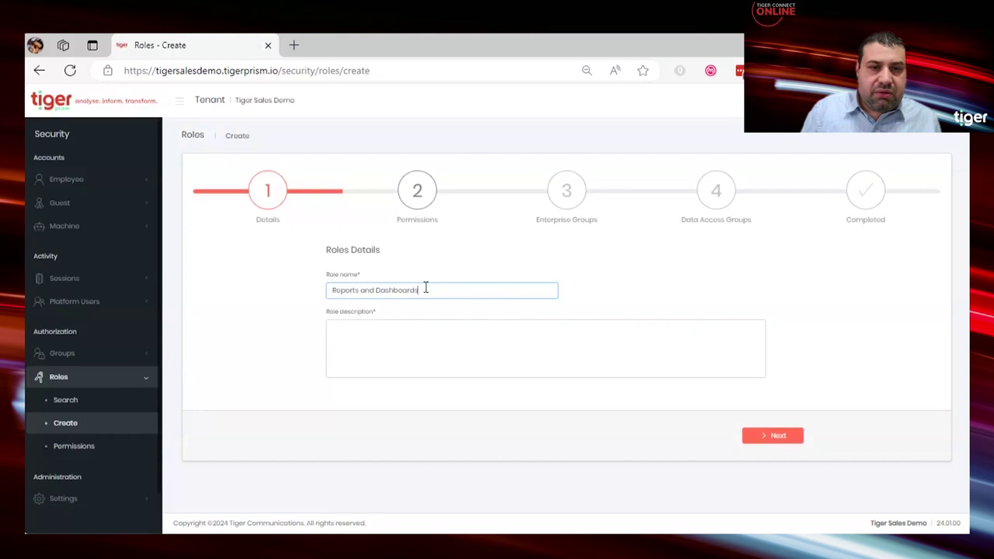
key(ctrl+a)
key(ctrl+c)
click(393, 337)
key(ctrl+v)
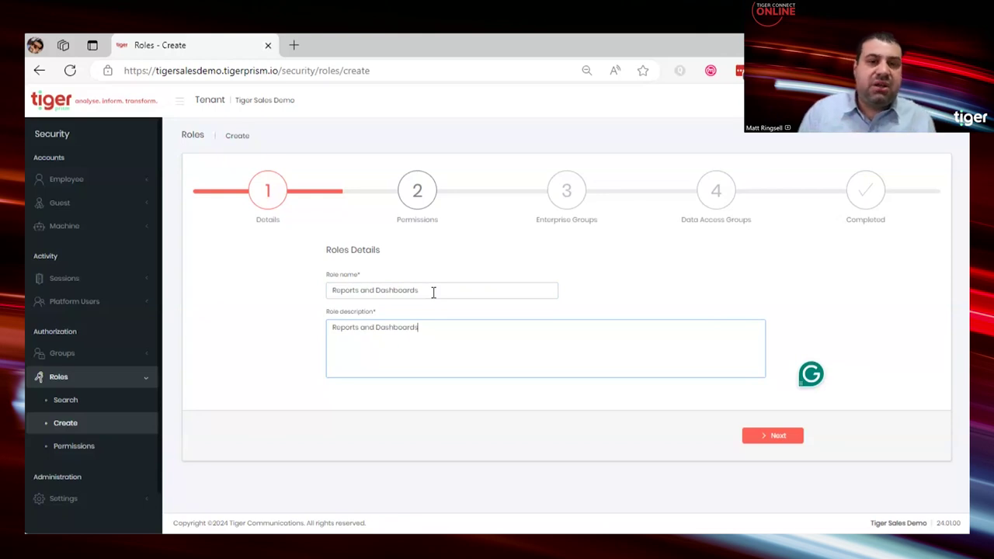
In the role's permissions, select only Cost Rate View from the Charges set under Charging.
click(417, 192)
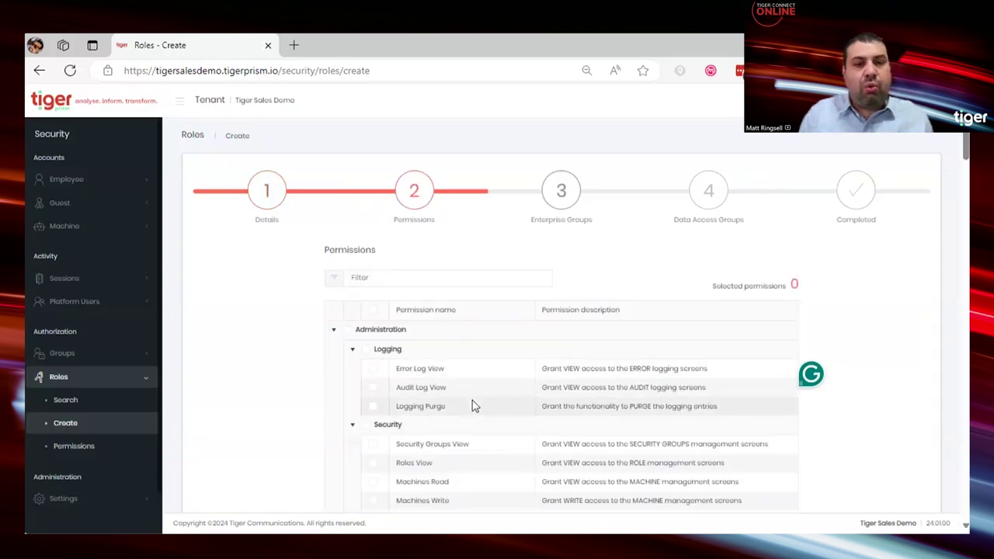
scroll(498, 384, down, 5)
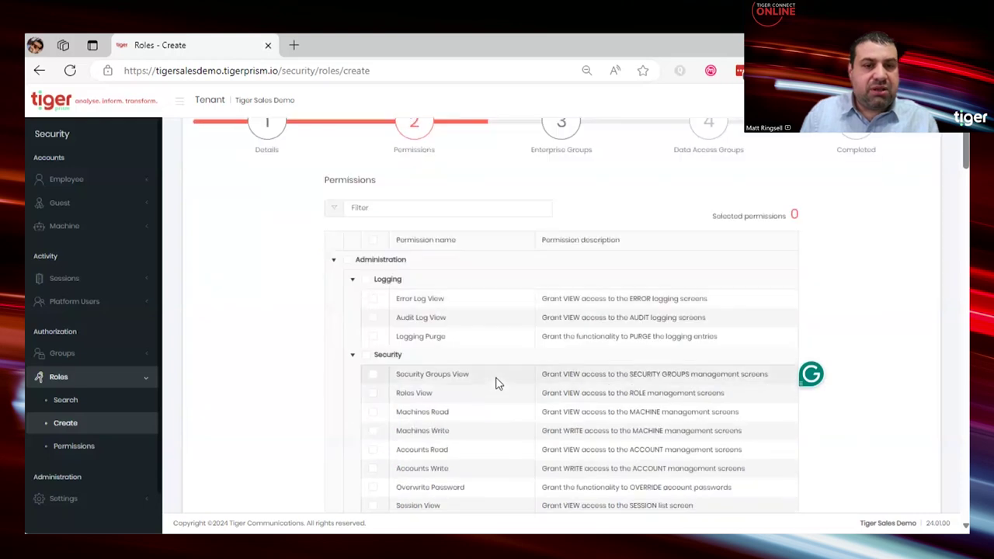
scroll(498, 383, up, 2)
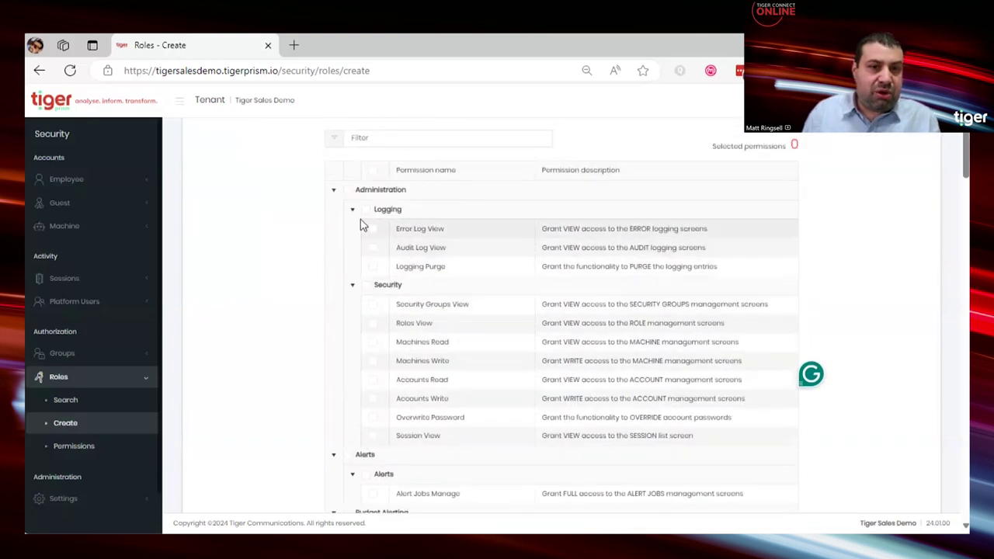
scroll(366, 295, down, 3)
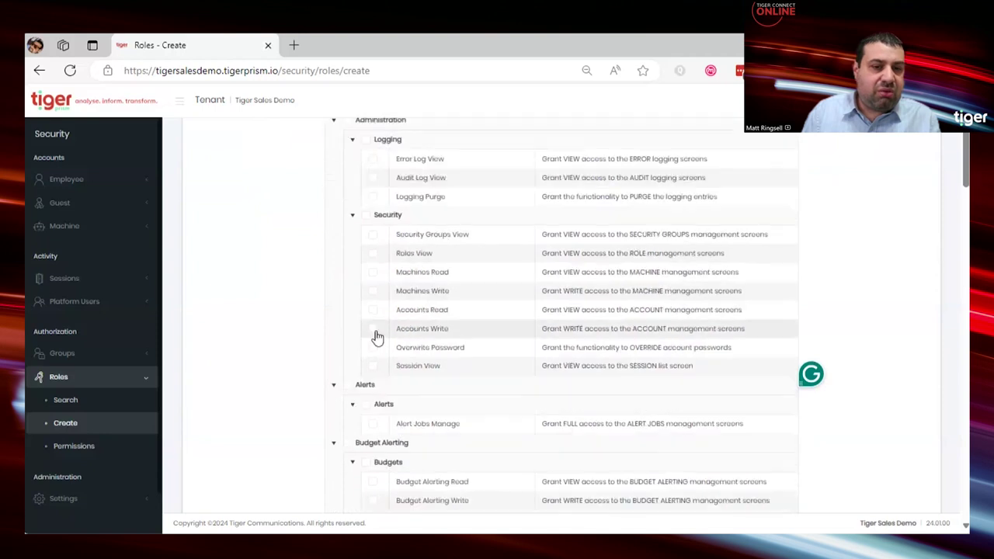
scroll(369, 374, down, 2)
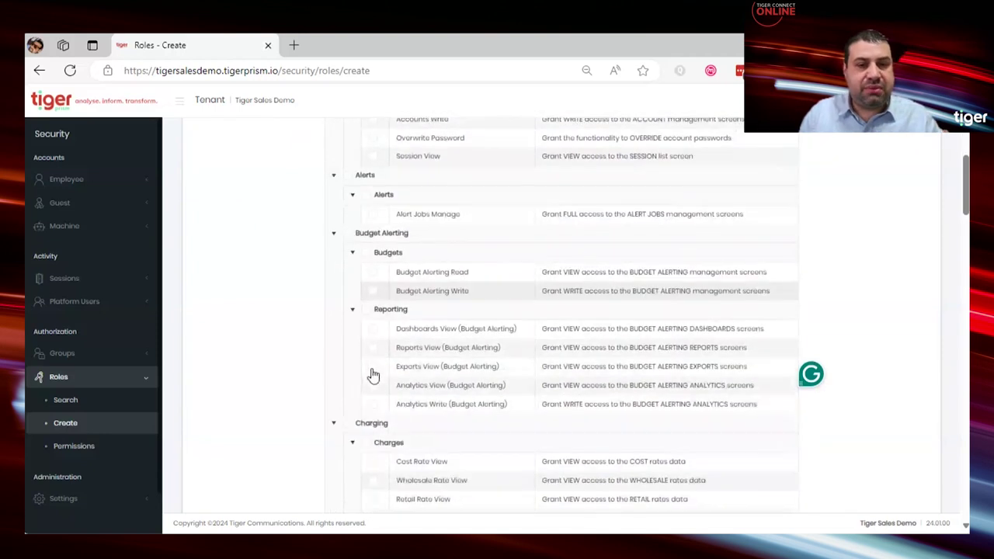
scroll(388, 405, down, 1)
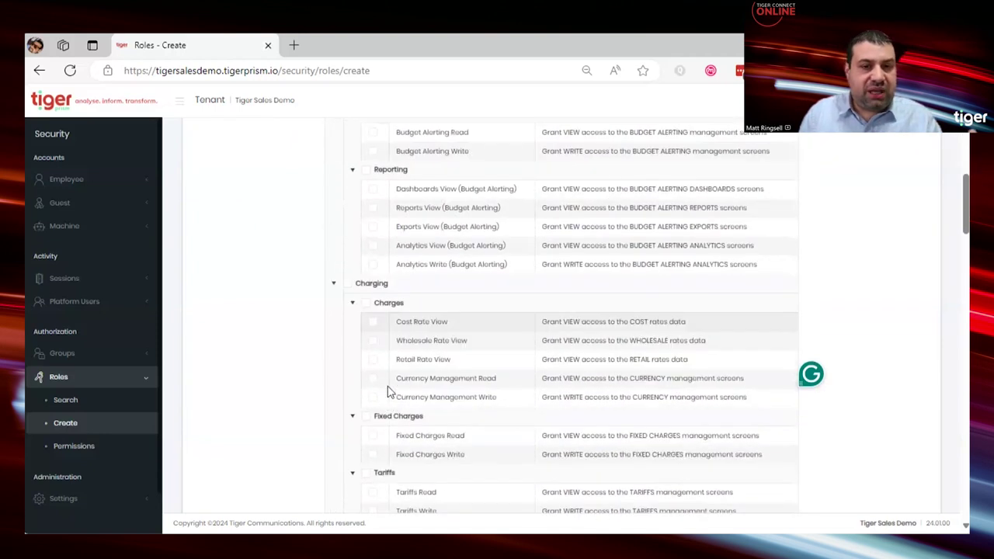
click(366, 304)
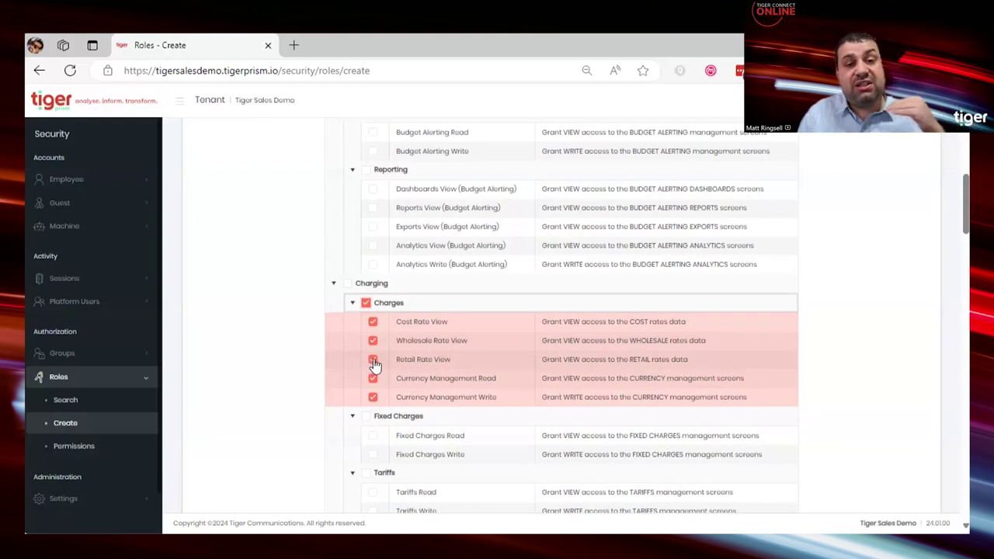
click(372, 361)
click(373, 340)
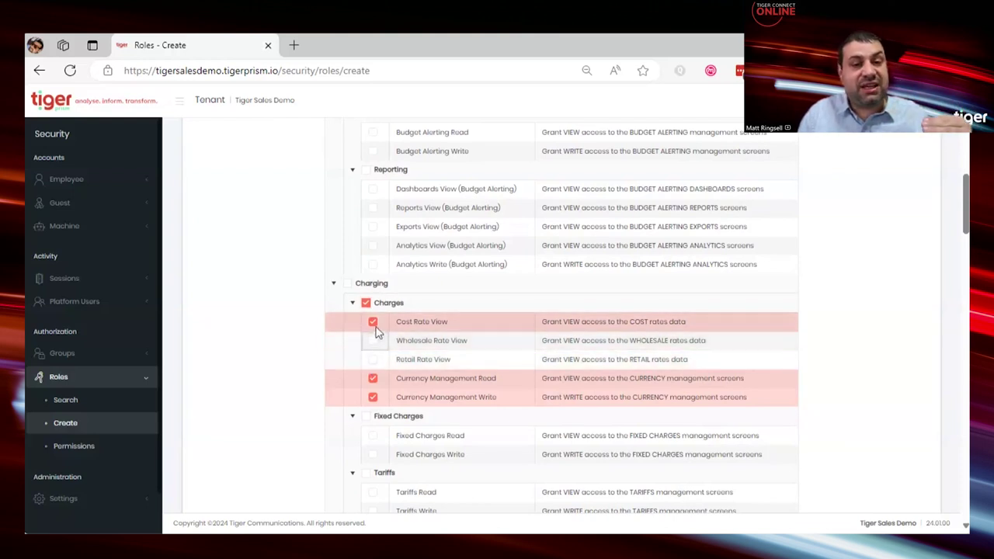
click(373, 378)
click(372, 397)
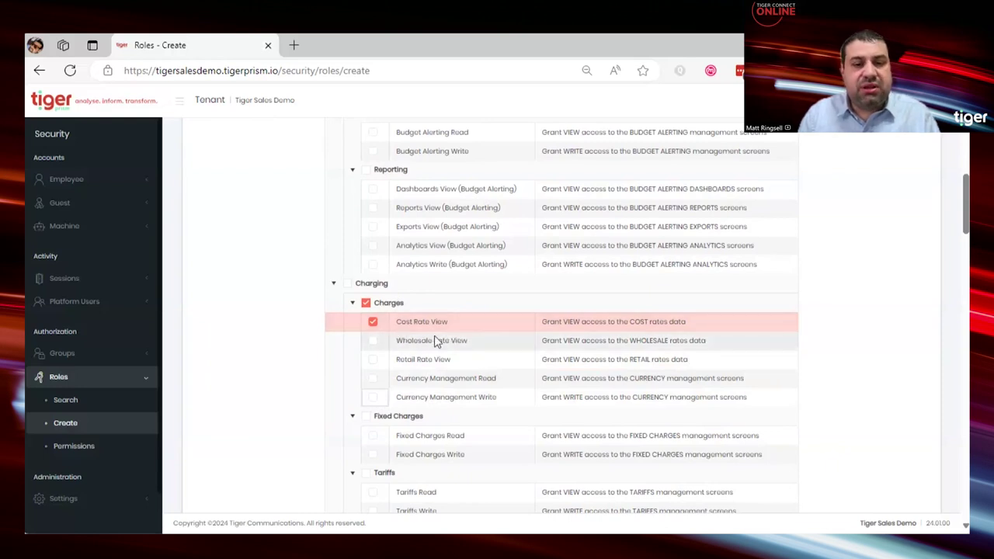
Add the Dashboards View and Reports View permissions for both Microsoft Teams and Office 365 to the role.
scroll(434, 341, down, 4)
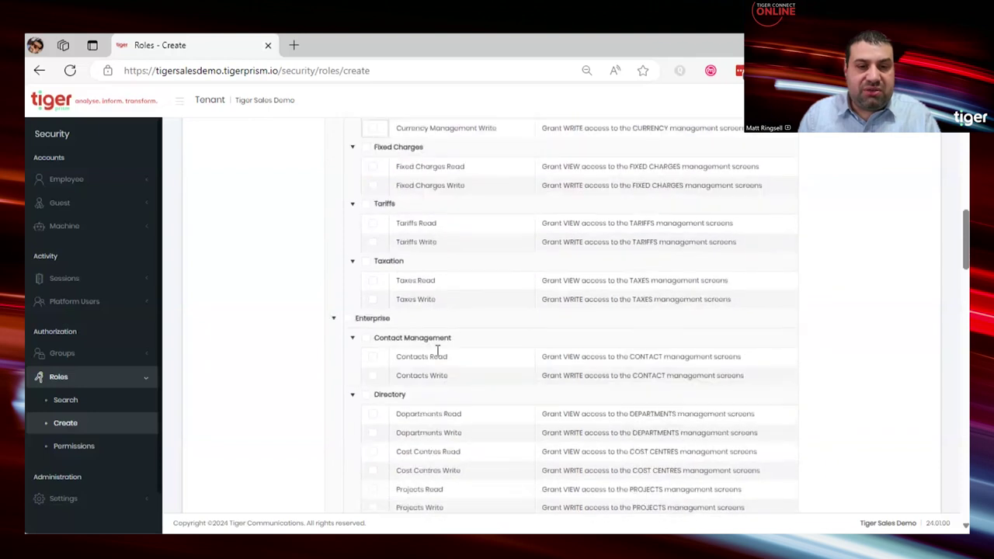
scroll(437, 354, down, 2)
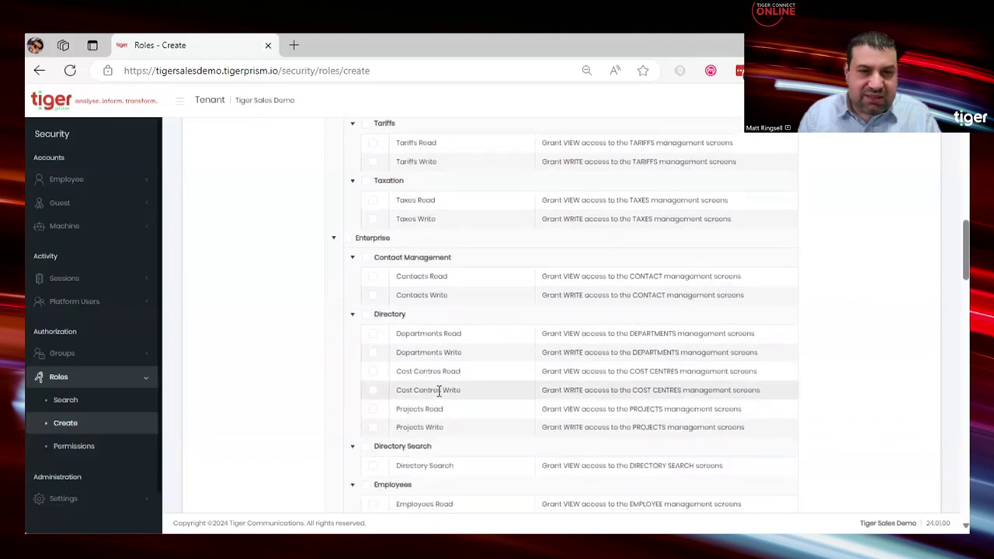
scroll(435, 392, down, 1)
scroll(400, 326, down, 3)
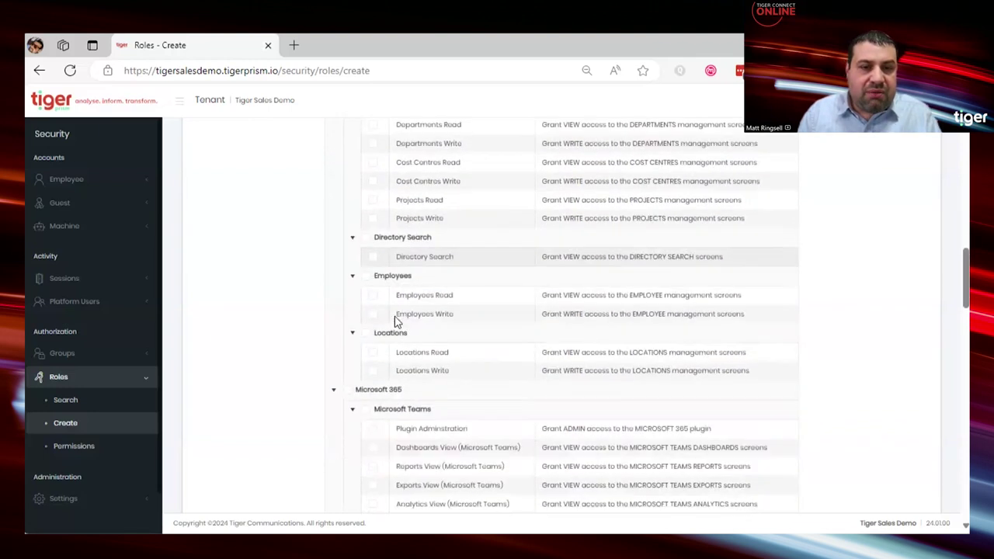
scroll(399, 330, down, 1)
scroll(389, 318, down, 1)
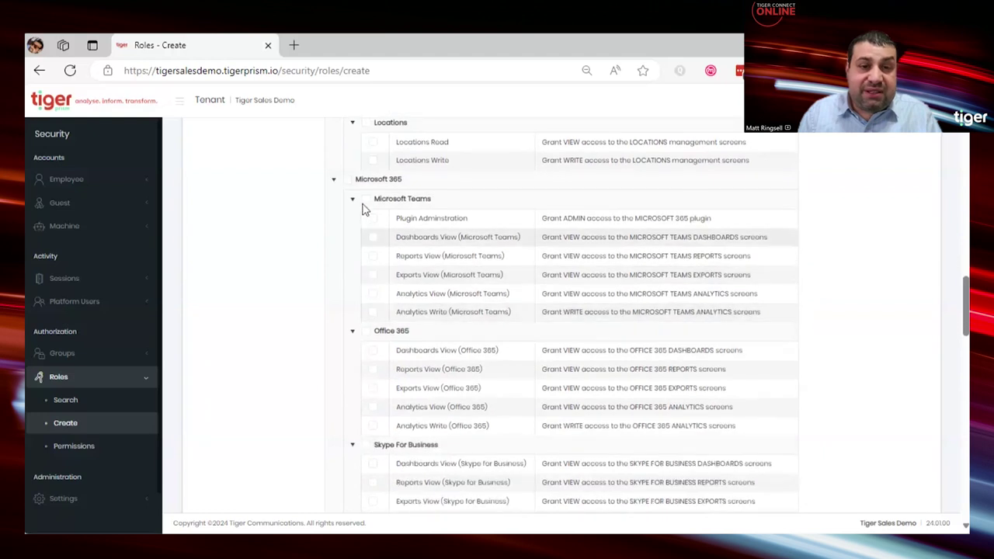
click(373, 352)
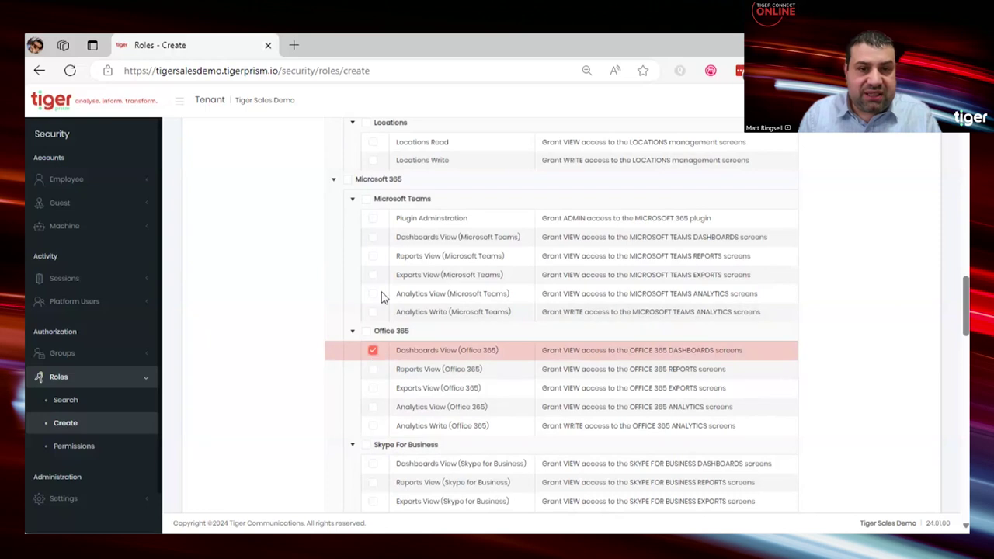
click(374, 238)
click(372, 257)
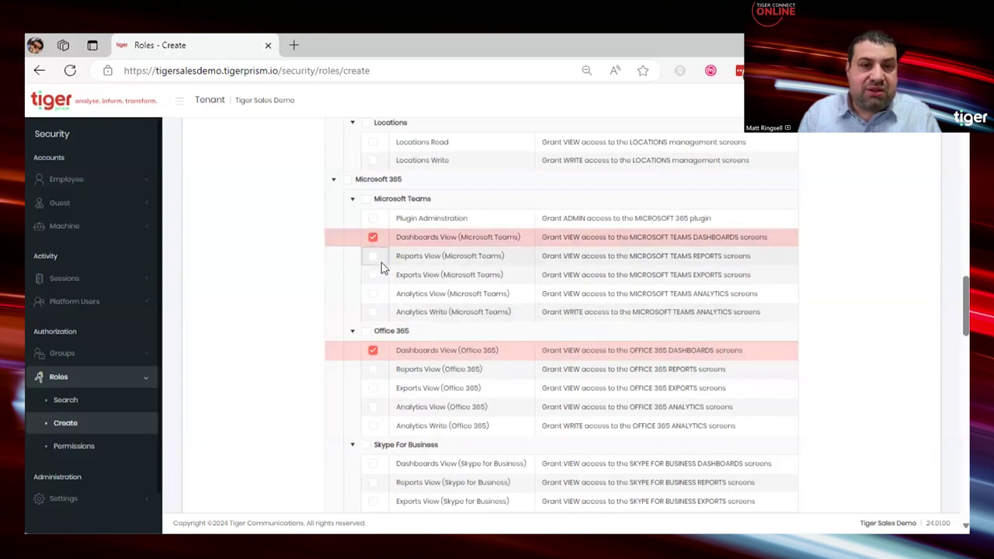
click(373, 370)
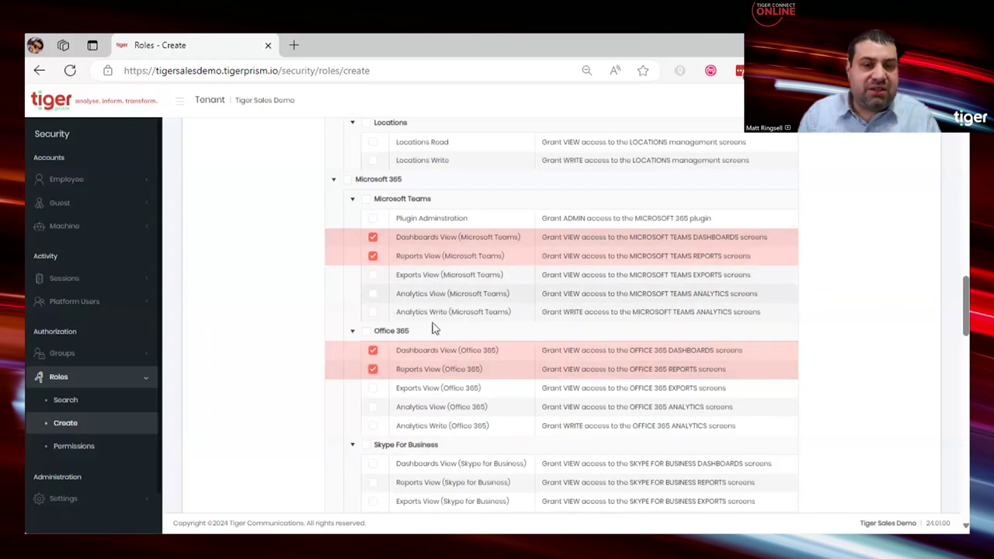
Add the Telephony permissions Dashboards View and Reports View to the role.
scroll(435, 332, down, 4)
scroll(440, 340, down, 5)
scroll(440, 338, down, 10)
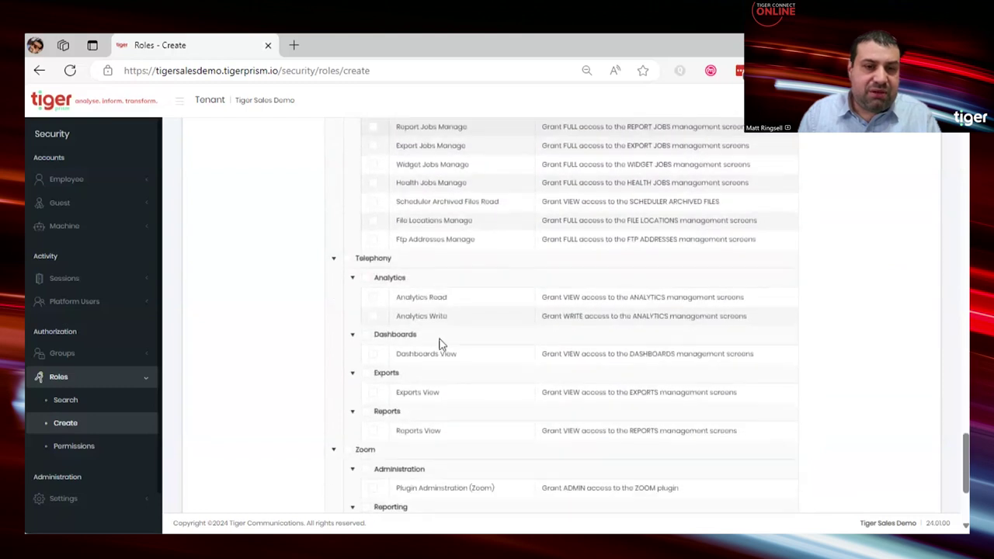
scroll(439, 344, down, 1)
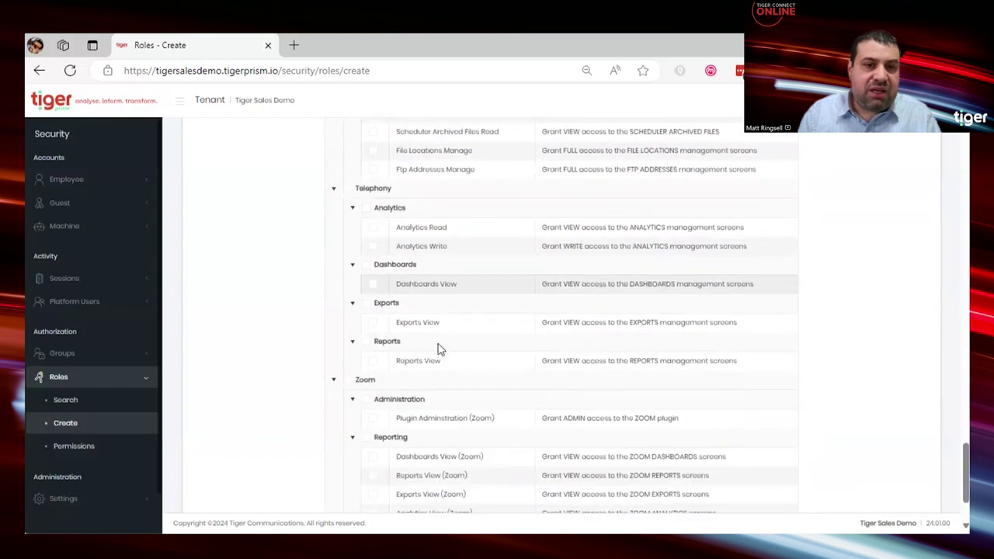
click(373, 285)
click(372, 365)
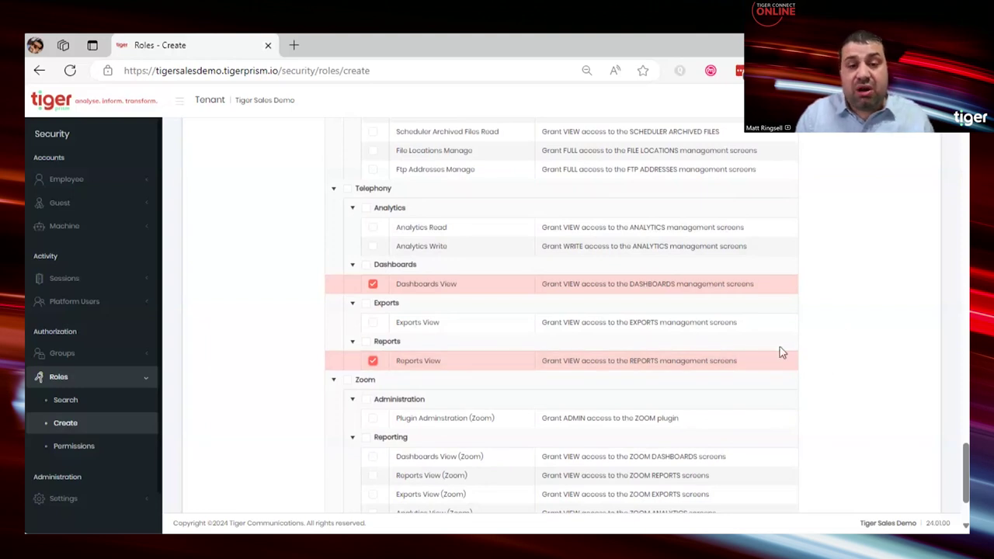
scroll(860, 362, up, 6)
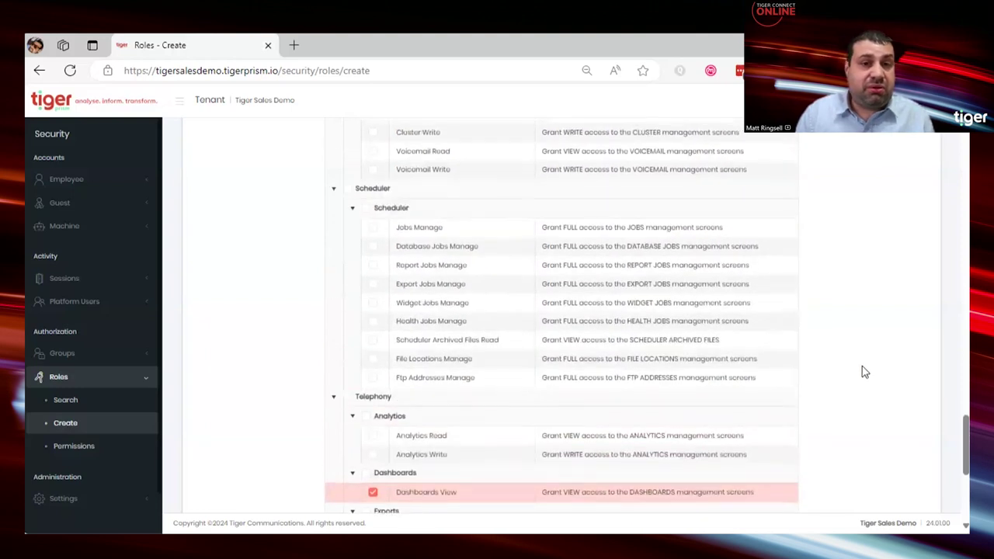
scroll(867, 365, up, 20)
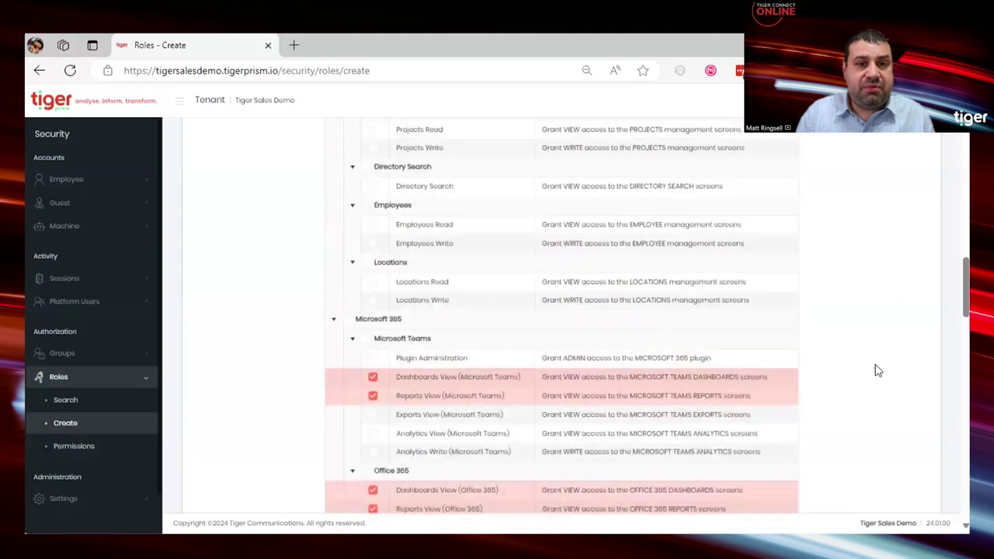
scroll(881, 372, up, 15)
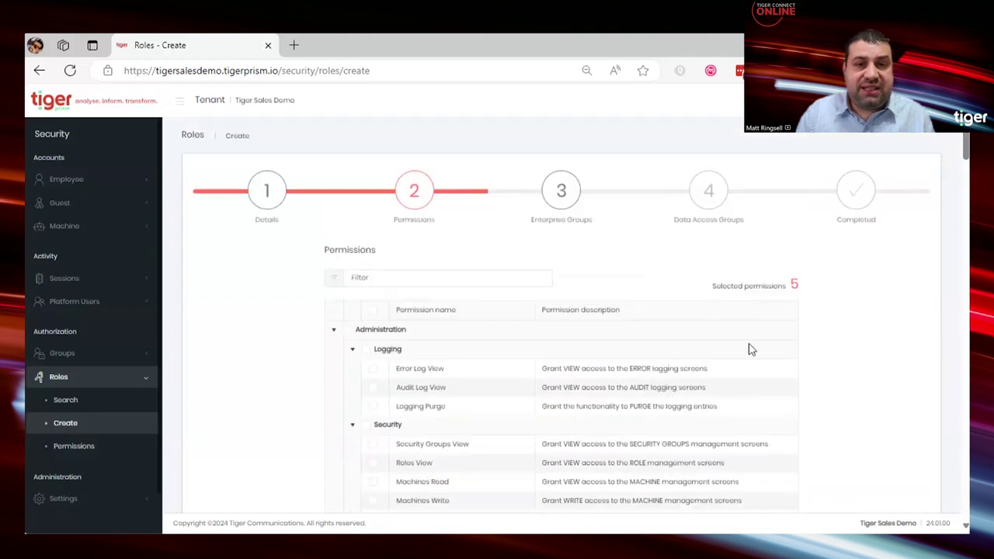
Review the role's permissions list from top to bottom, checking the selected permissions and their count.
double_click(794, 285)
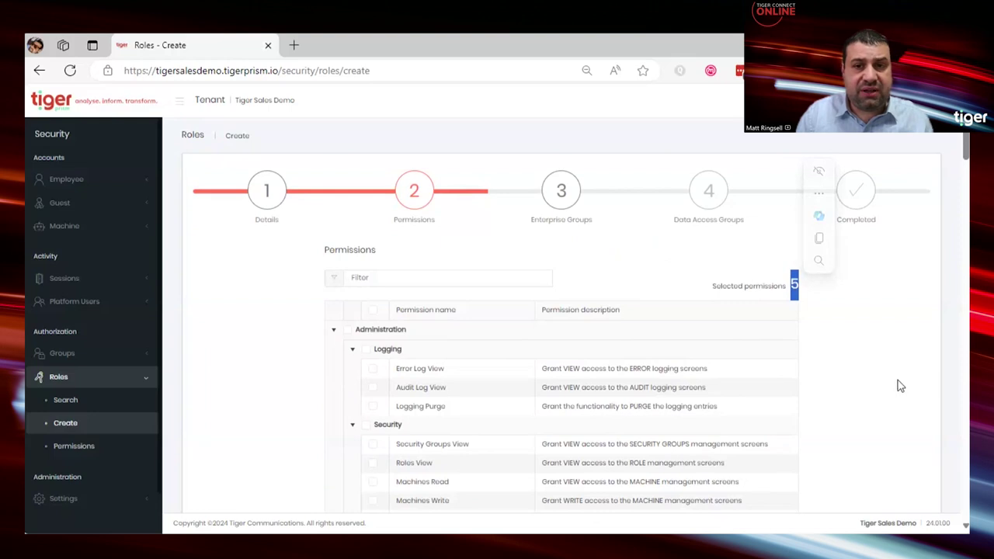
scroll(900, 386, down, 20)
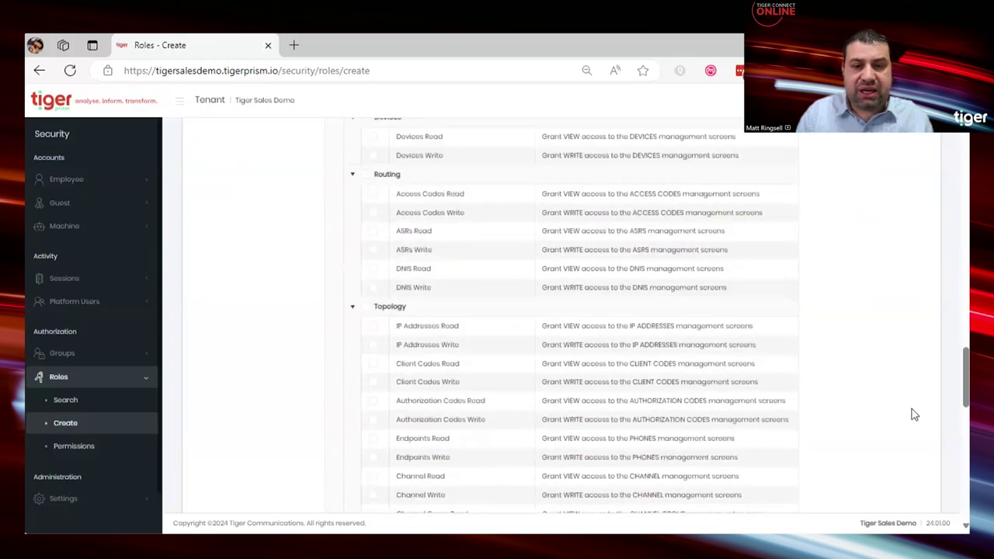
scroll(914, 415, down, 15)
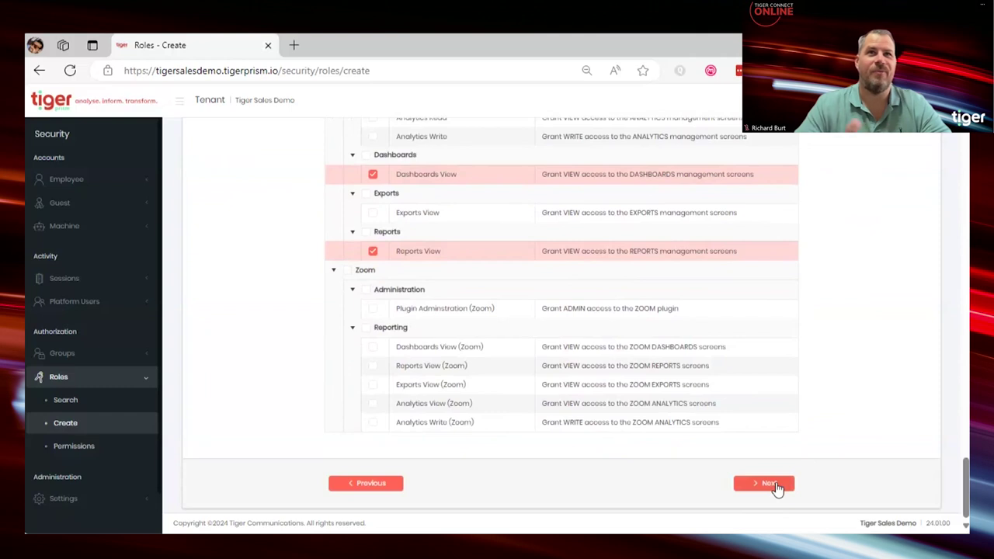
scroll(597, 374, up, 20)
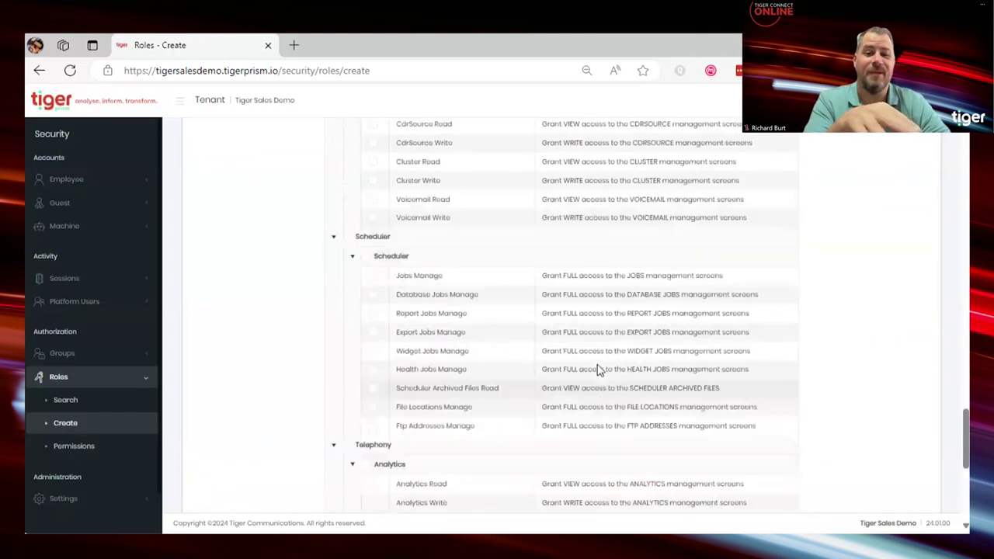
scroll(601, 375, up, 10)
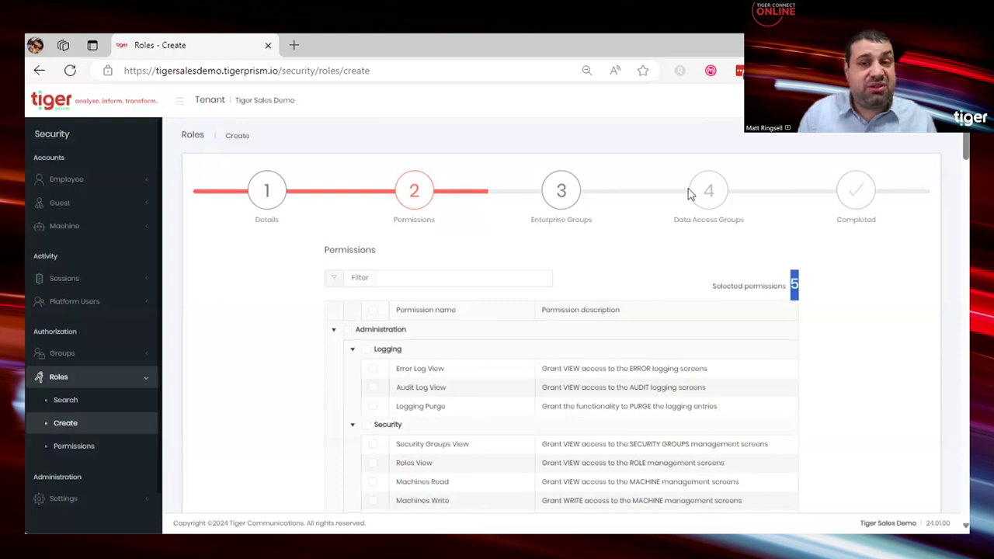
click(845, 321)
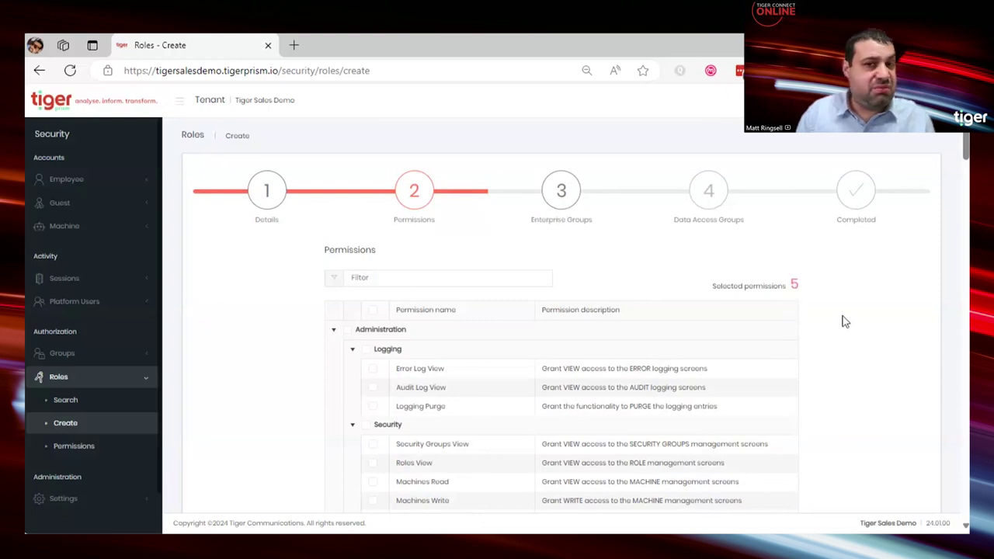
scroll(845, 349, down, 15)
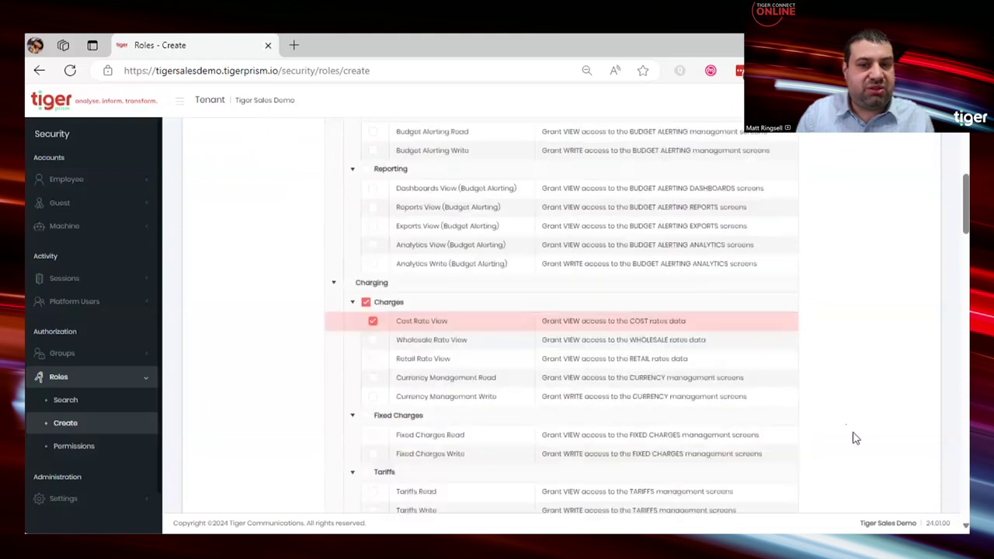
scroll(854, 437, down, 20)
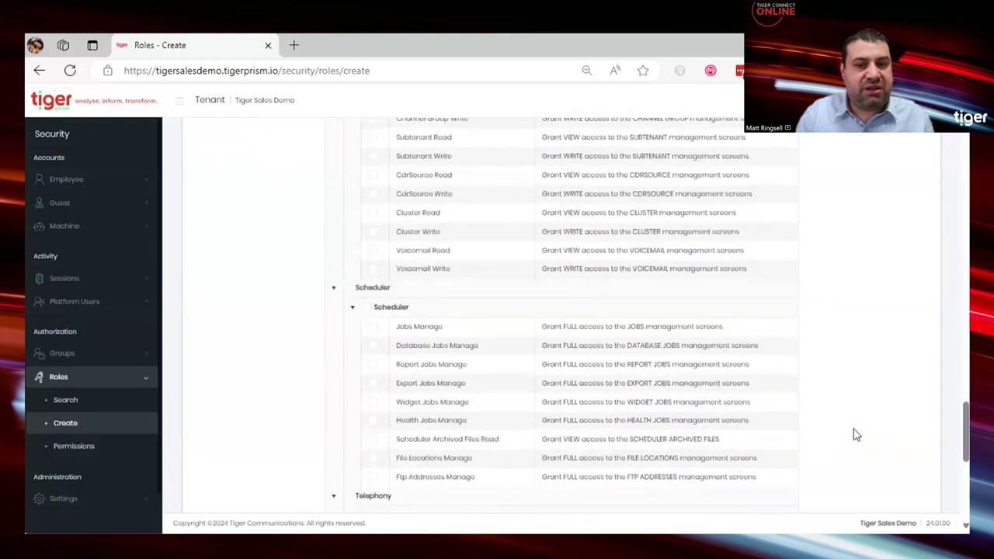
Advance the role to its summary without selecting any enterprise groups or data access groups.
scroll(855, 437, down, 1)
click(769, 483)
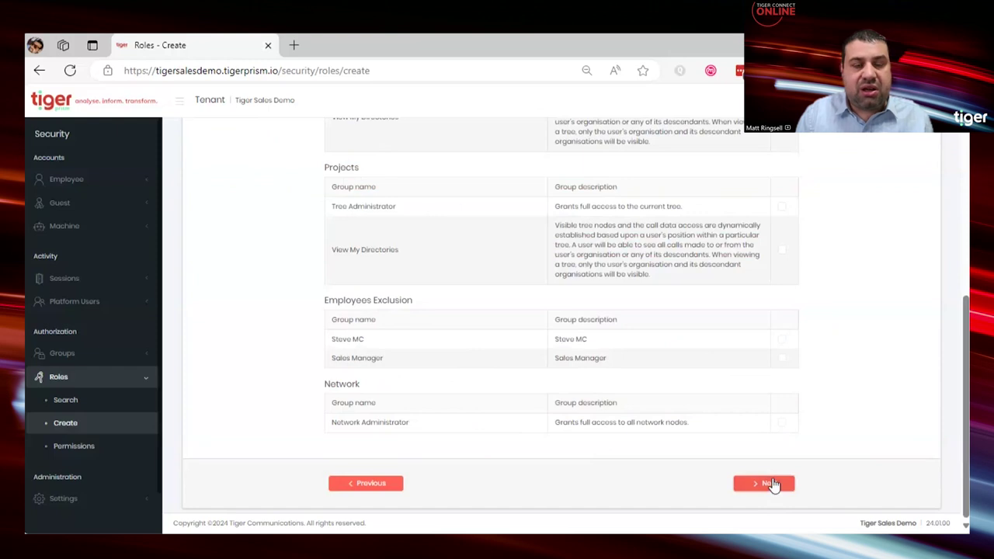
scroll(713, 411, up, 10)
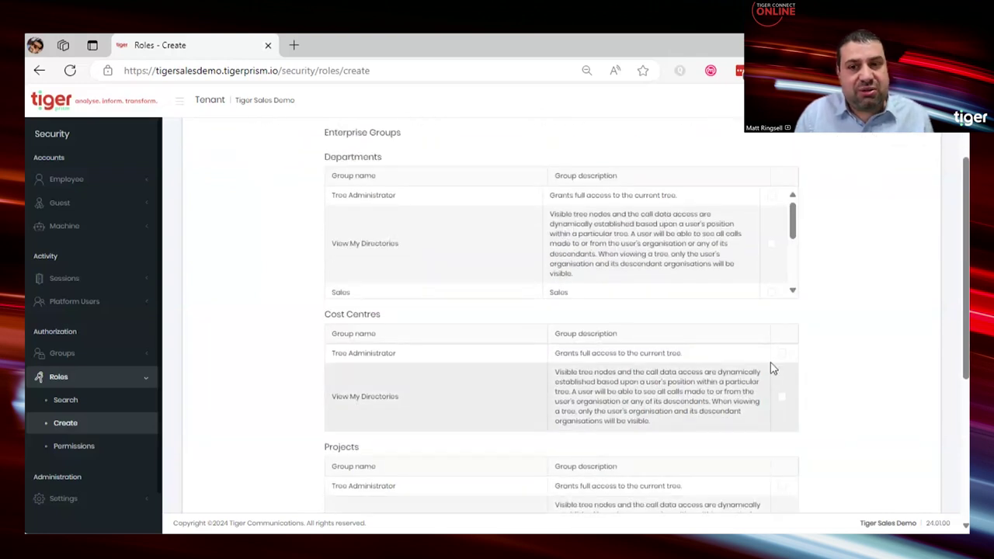
scroll(773, 362, down, 1)
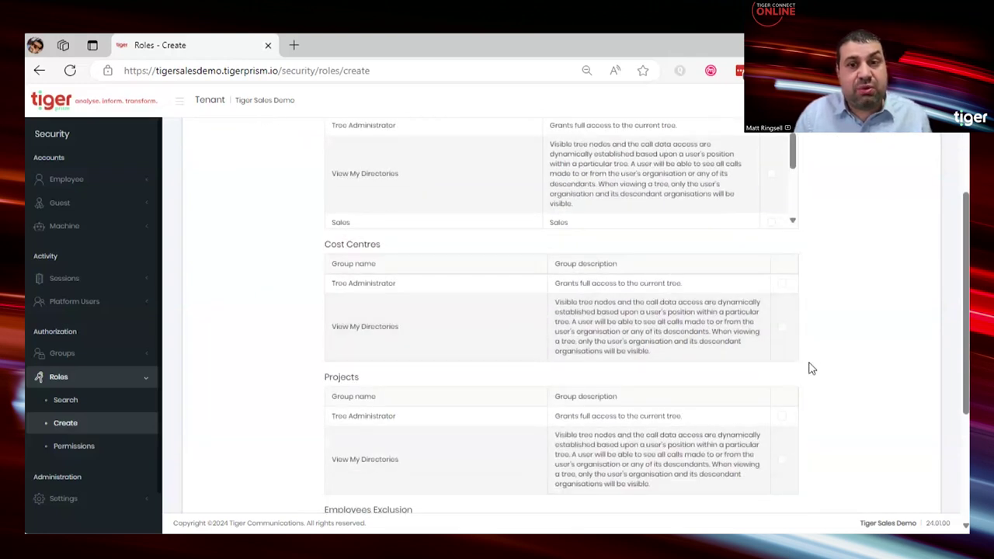
scroll(816, 368, down, 2)
scroll(817, 373, down, 1)
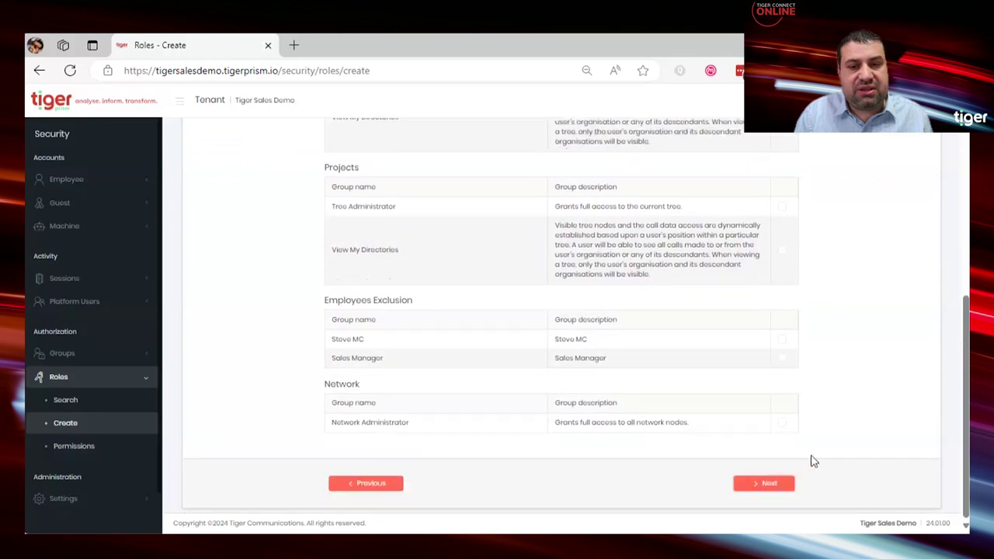
click(764, 485)
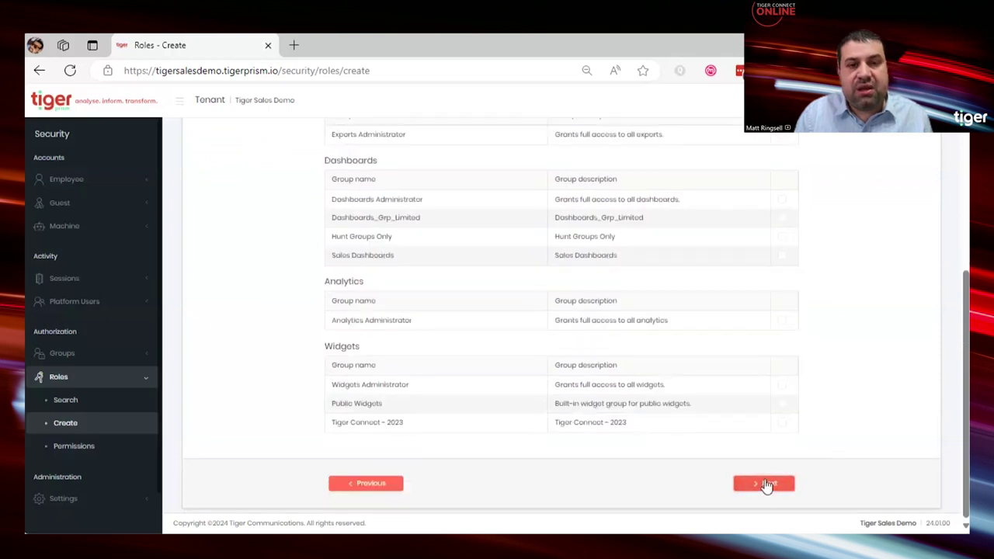
scroll(773, 428, down, 5)
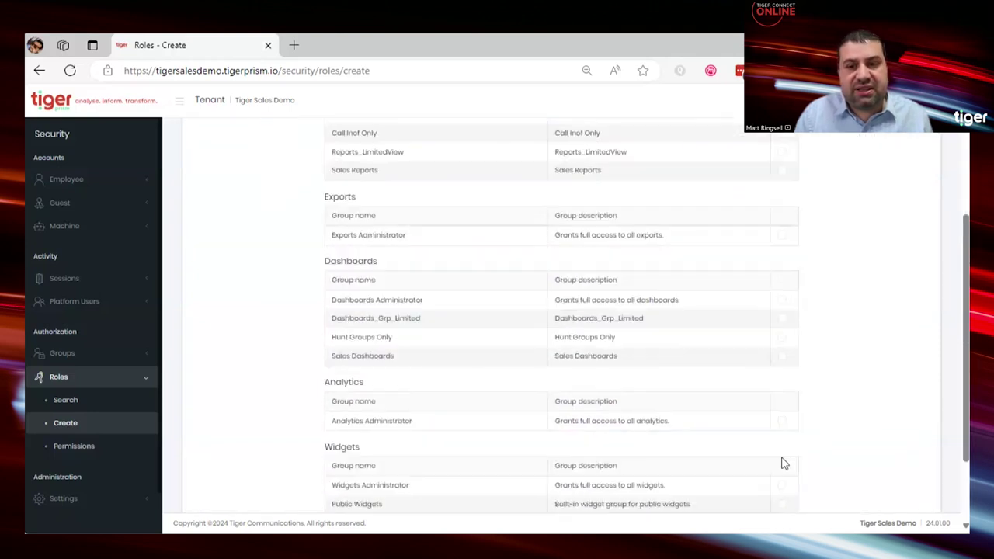
click(766, 483)
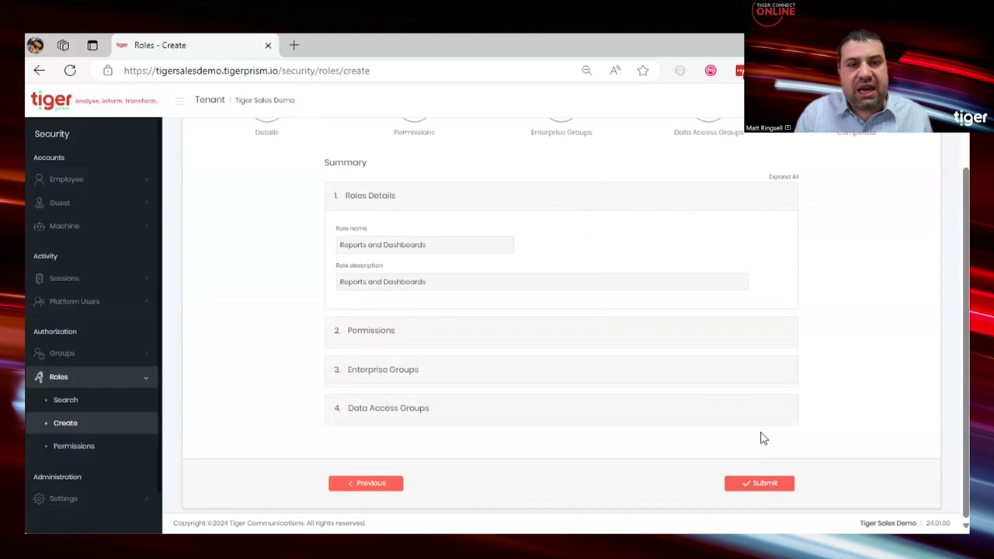
Check the permissions listed in the role's summary and submit the Reports and Dashboards role.
click(417, 337)
scroll(510, 445, down, 1)
scroll(510, 444, down, 1)
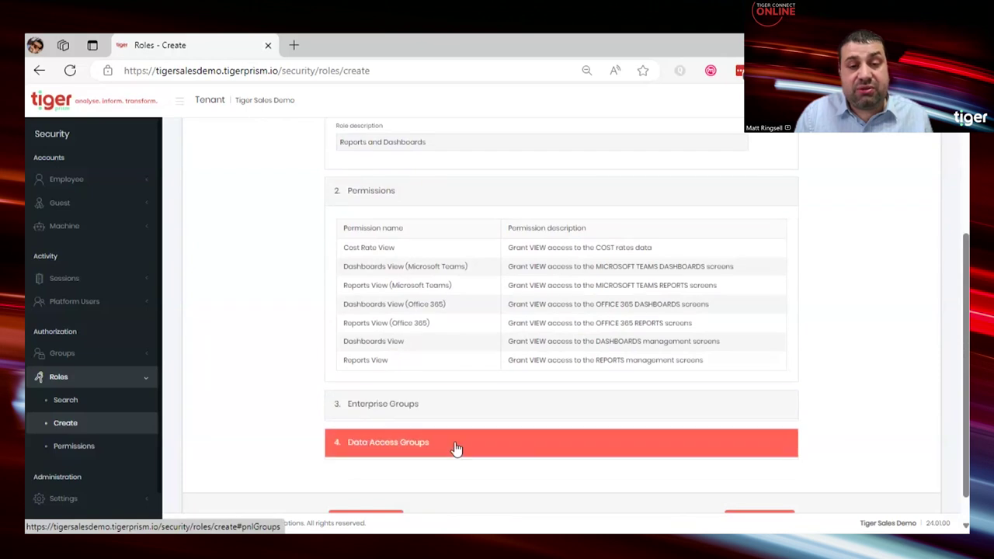
scroll(466, 451, down, 1)
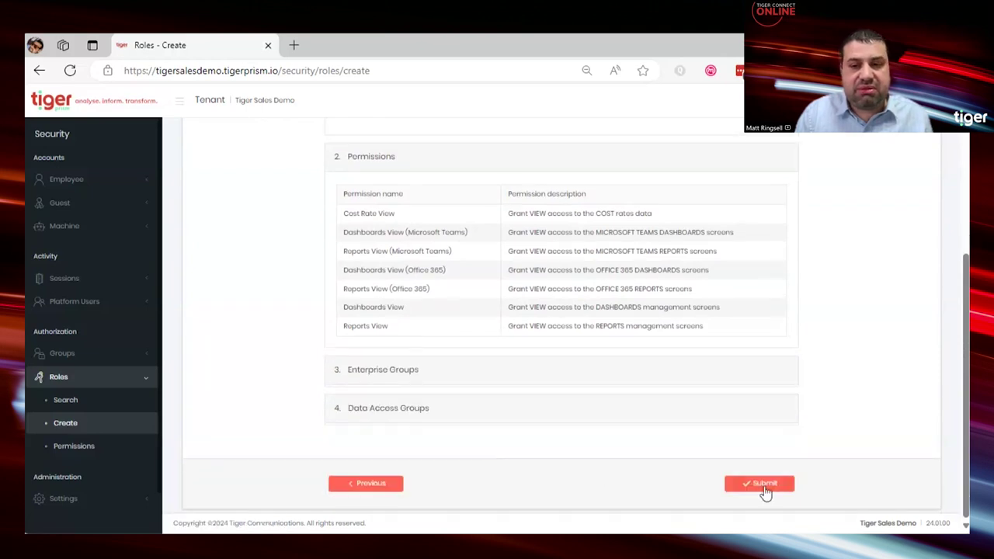
click(764, 485)
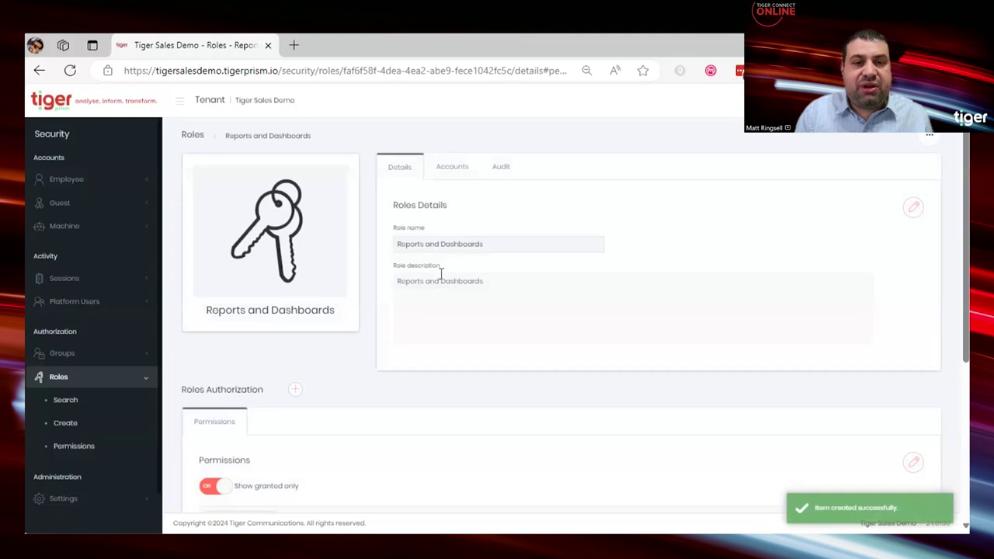
drag(397, 245, 489, 249)
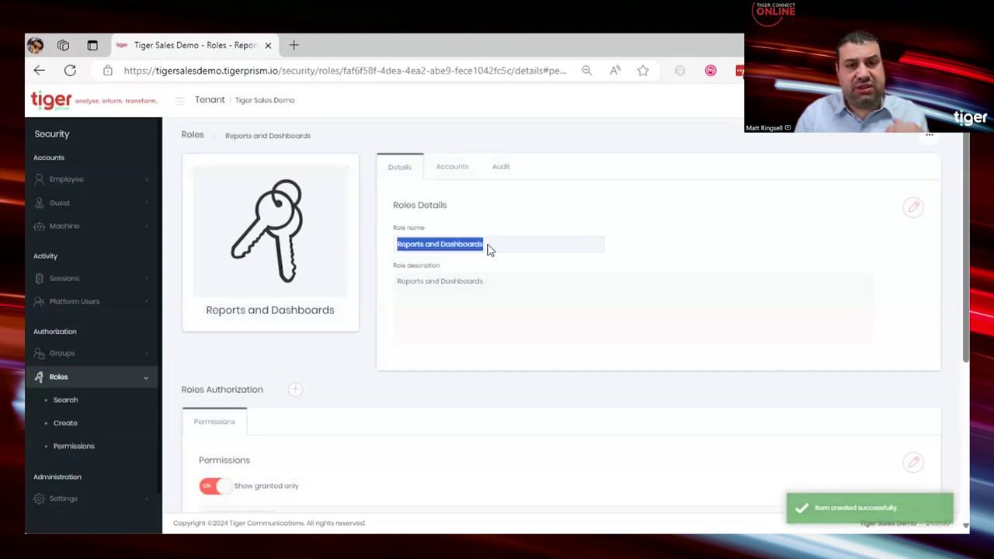
Start a new role with "Sales CDR Data" as both its name and its description.
click(60, 424)
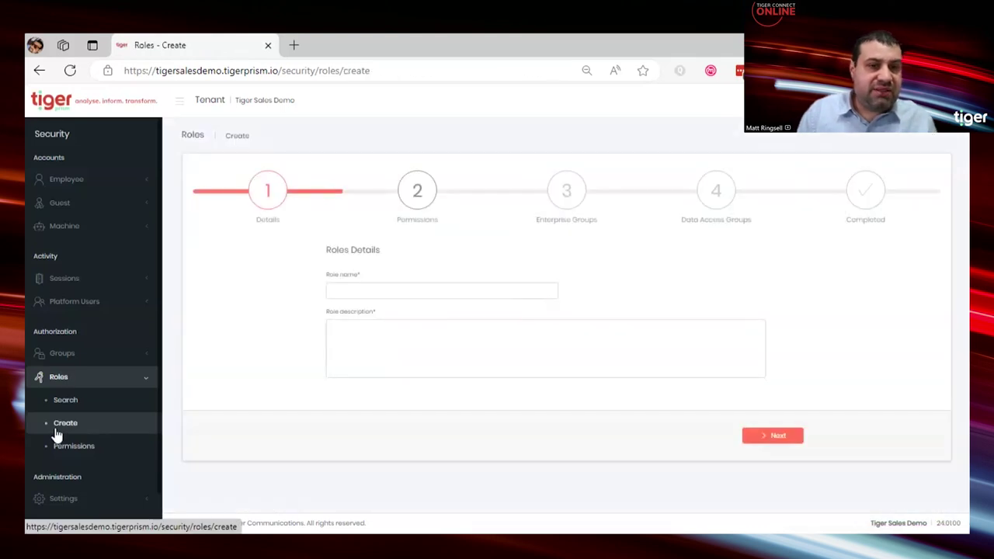
click(339, 293)
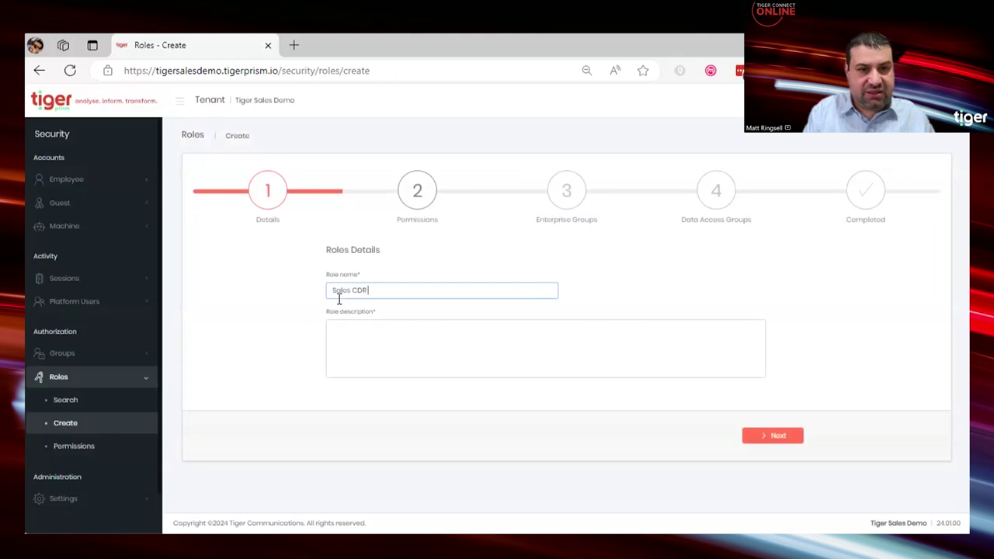
text(Sales CDR Data)
key(ctrl+a)
key(ctrl+c)
click(419, 337)
key(ctrl+v)
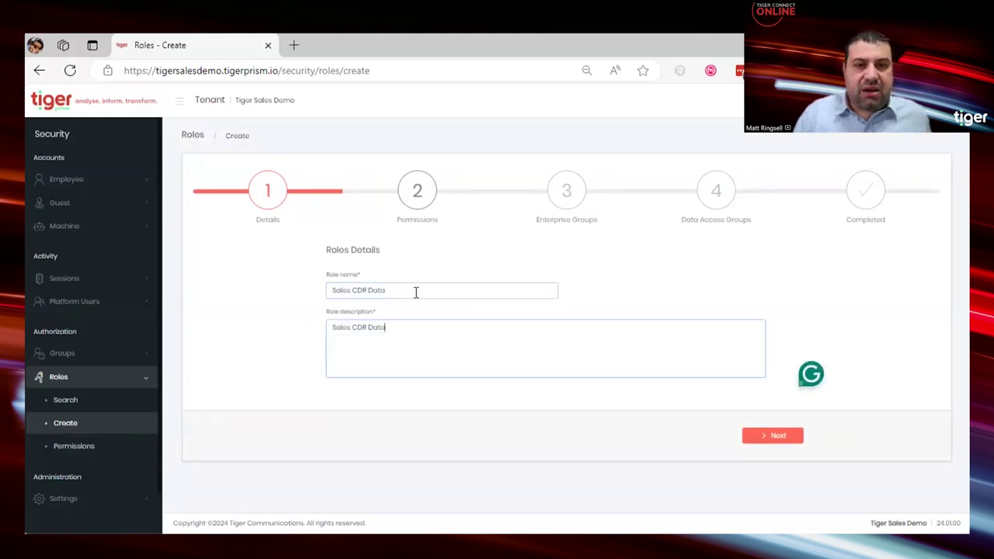
Skip the role's permissions and select the Sales Team CDR department under Enterprise Groups.
click(423, 204)
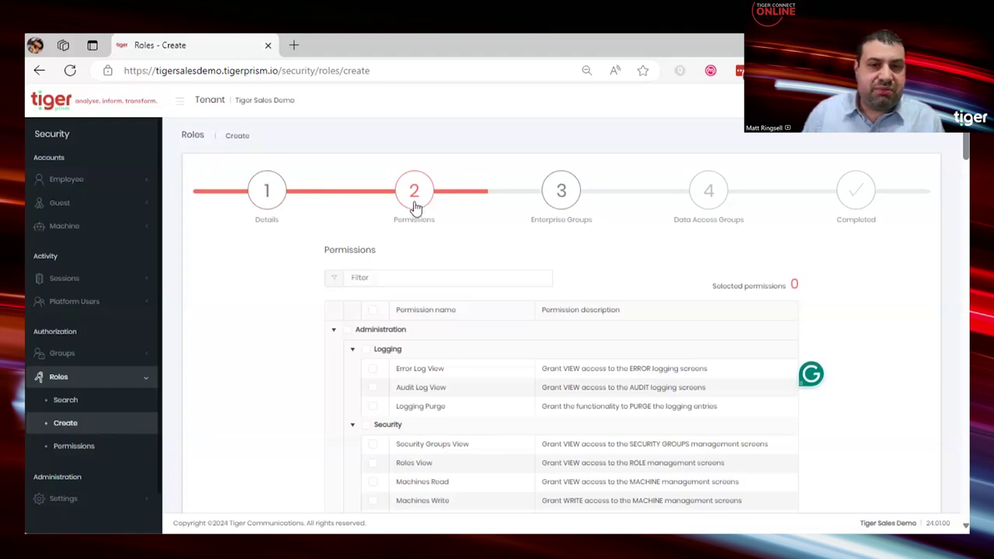
click(559, 192)
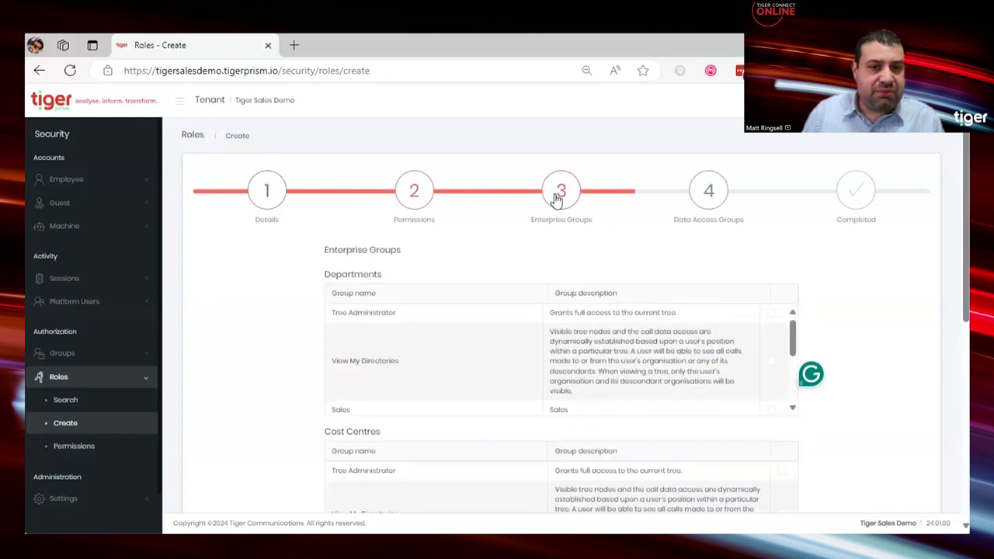
scroll(668, 342, down, 3)
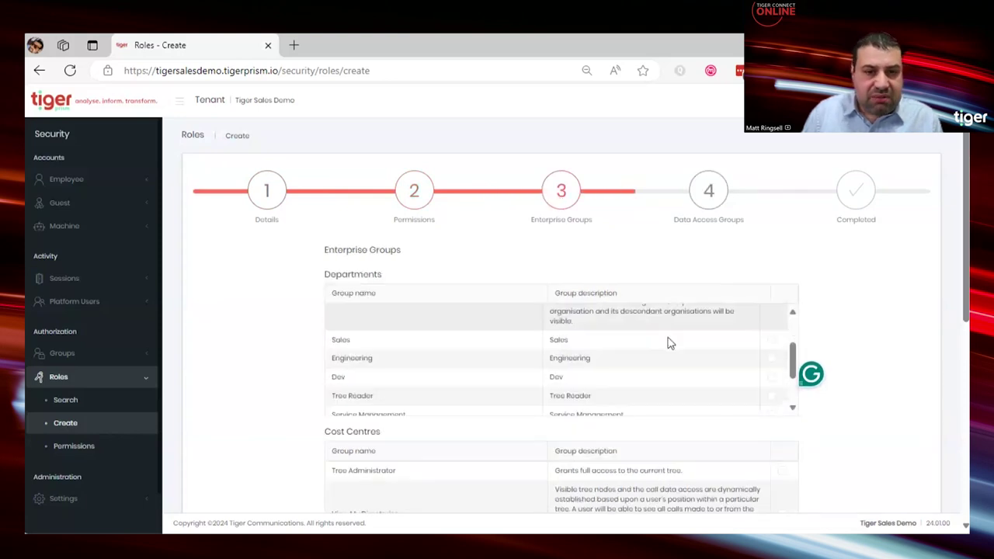
scroll(497, 355, down, 3)
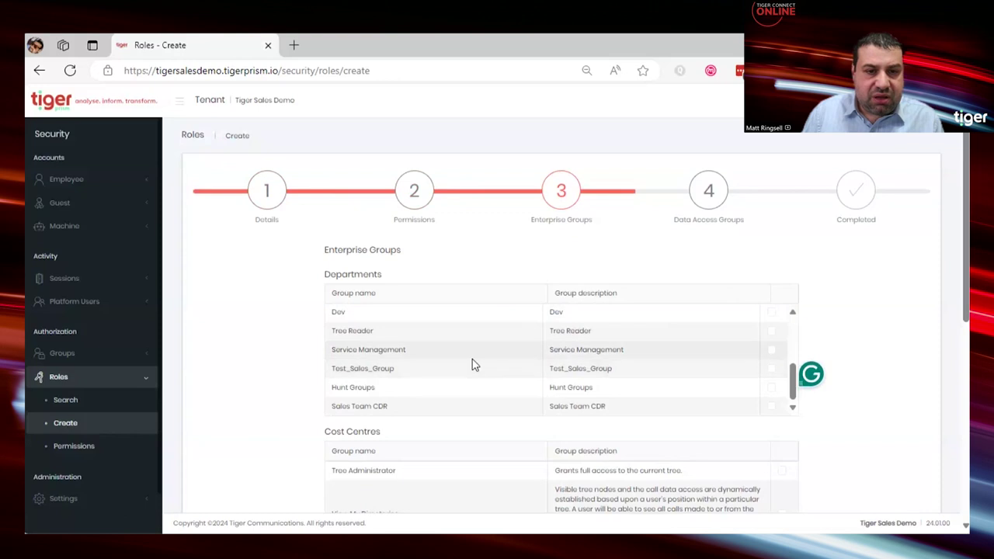
scroll(451, 359, down, 1)
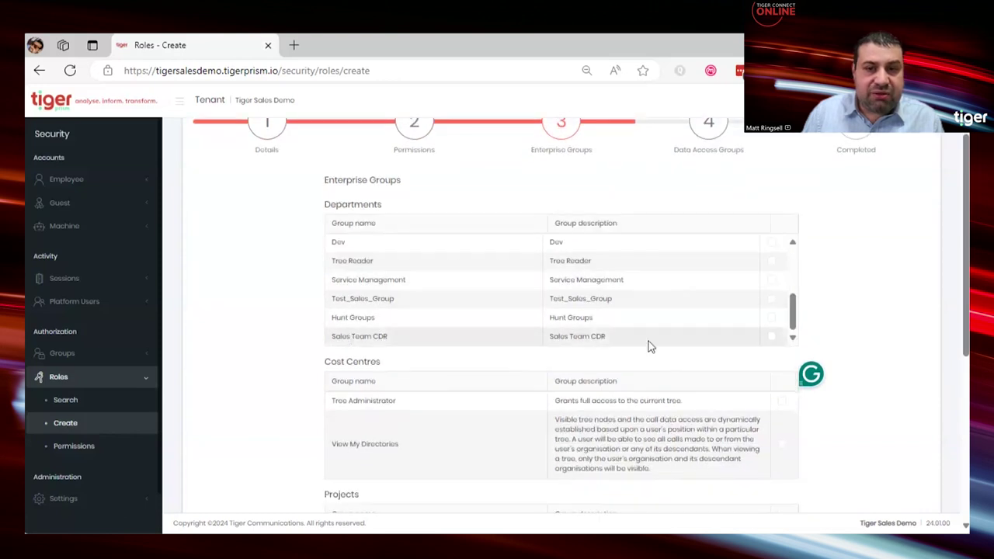
click(769, 339)
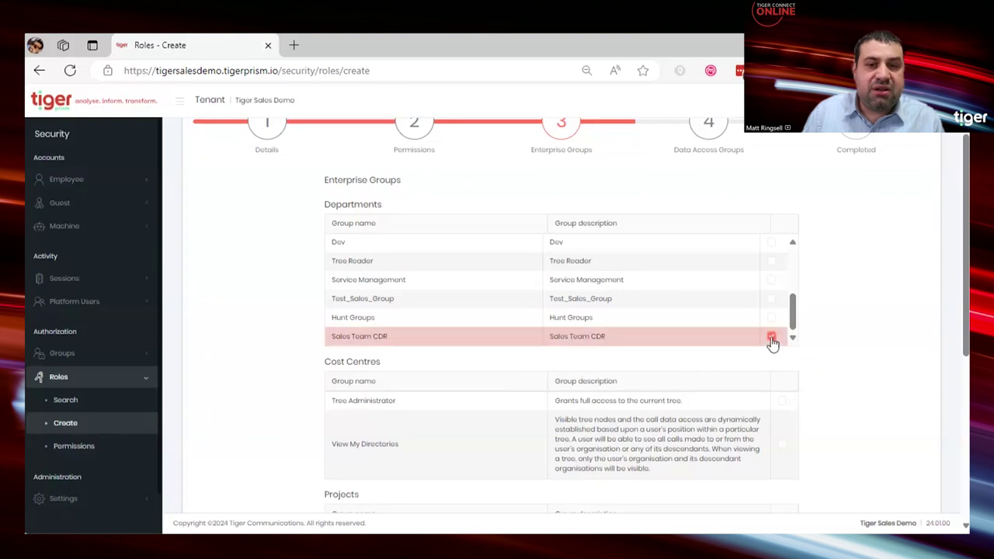
Leave all data access groups unselected and submit the Sales CDR Data role.
scroll(861, 412, down, 2)
scroll(862, 415, down, 3)
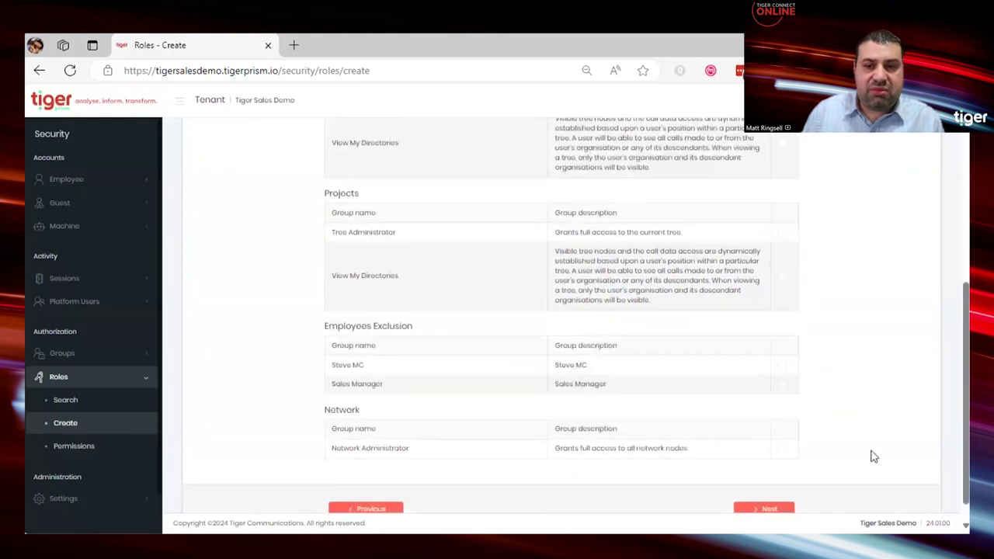
click(764, 483)
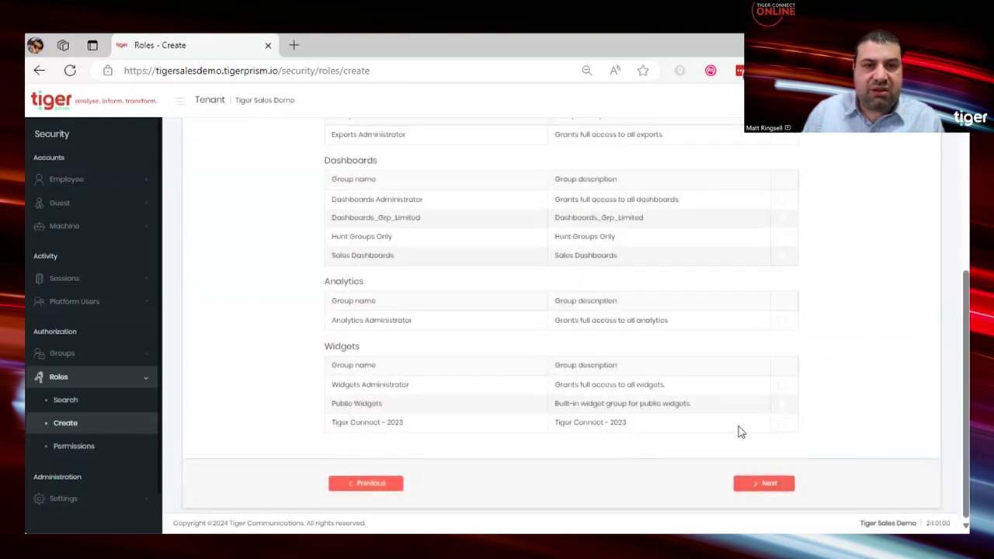
scroll(739, 426, up, 6)
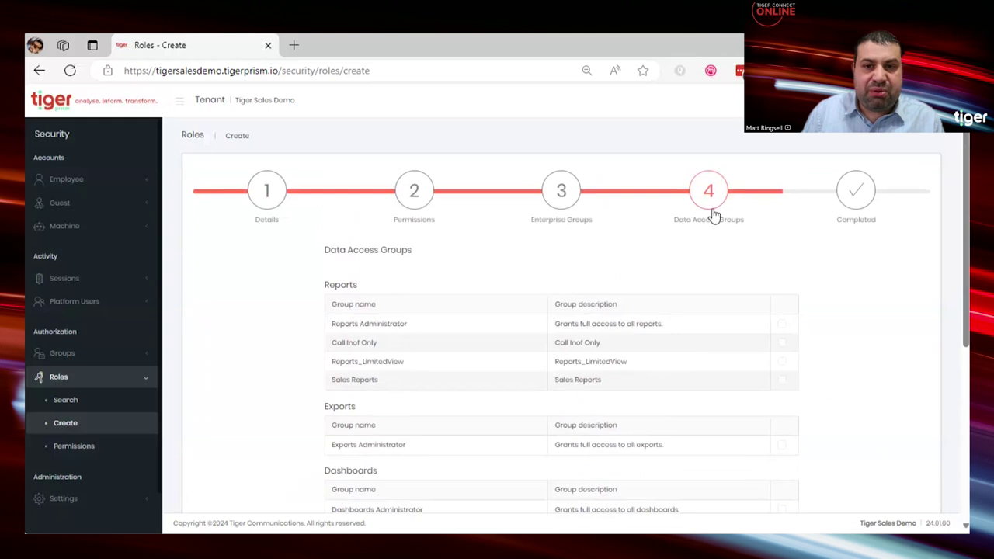
scroll(772, 395, down, 3)
scroll(787, 439, down, 3)
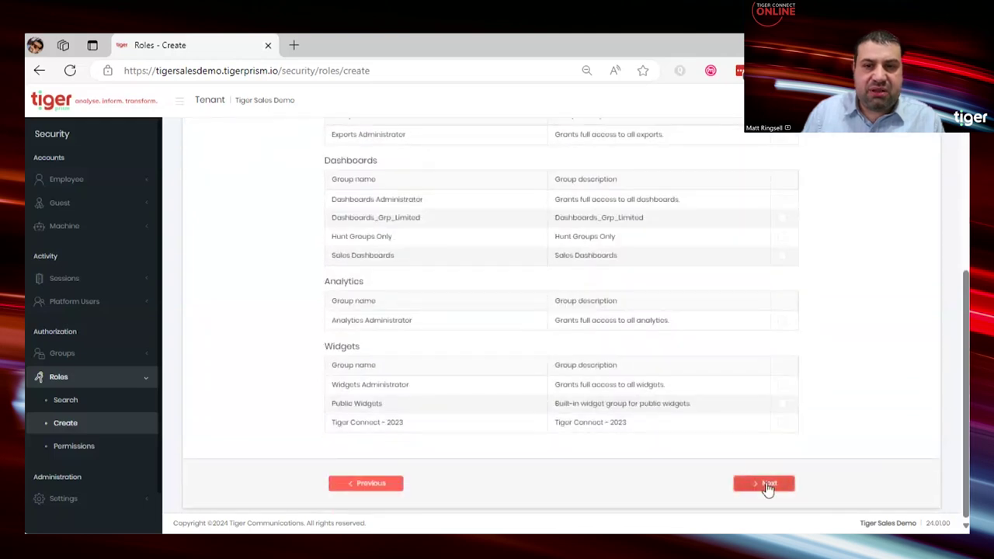
click(765, 483)
click(765, 484)
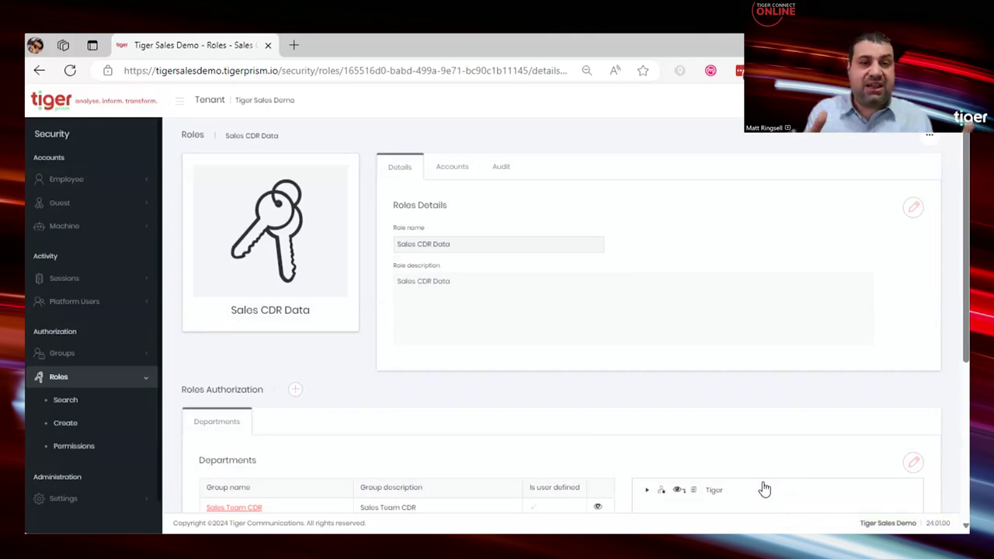
Start a new role with "Sales Reports and Dashboards" as both its name and its description.
click(54, 430)
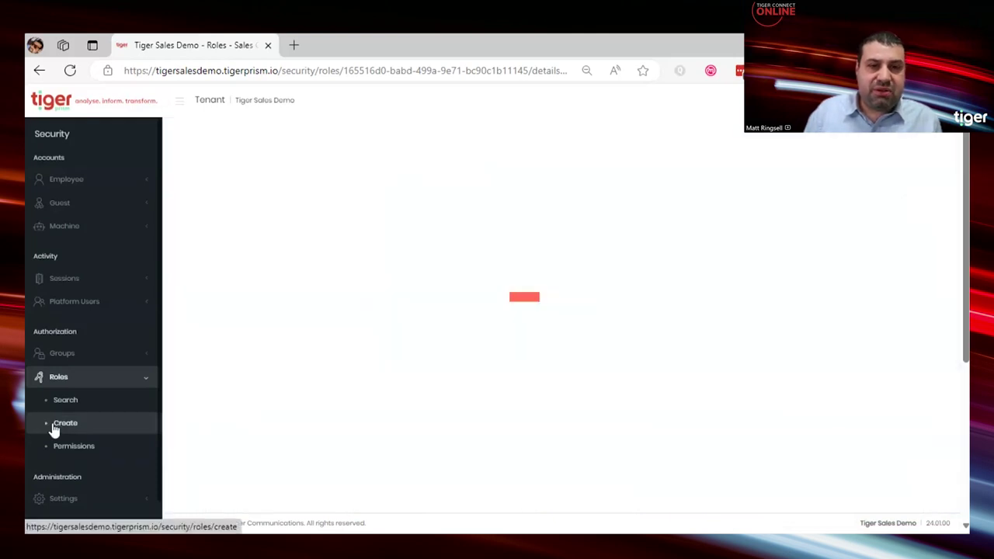
click(350, 293)
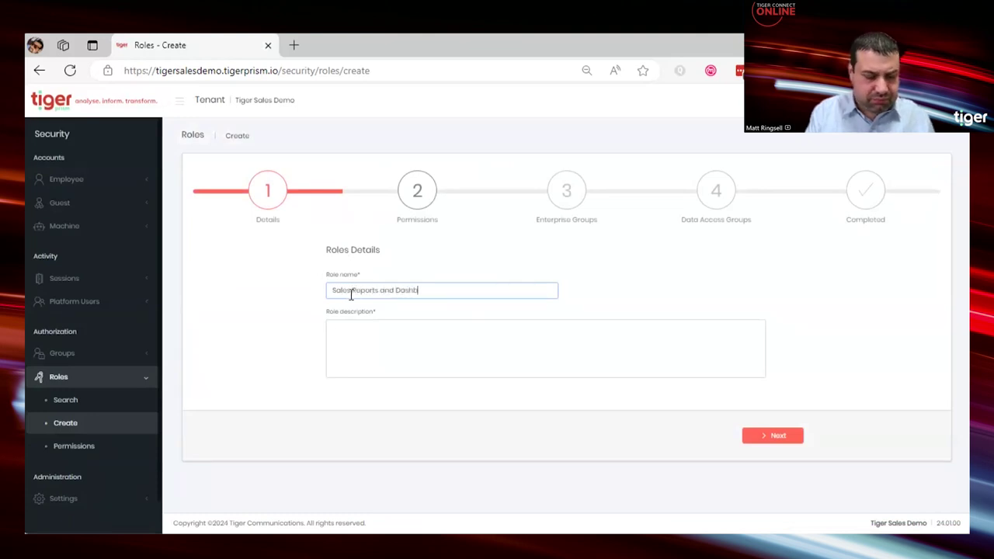
key(ctrl+a)
key(ctrl+c)
click(428, 350)
key(ctrl+v)
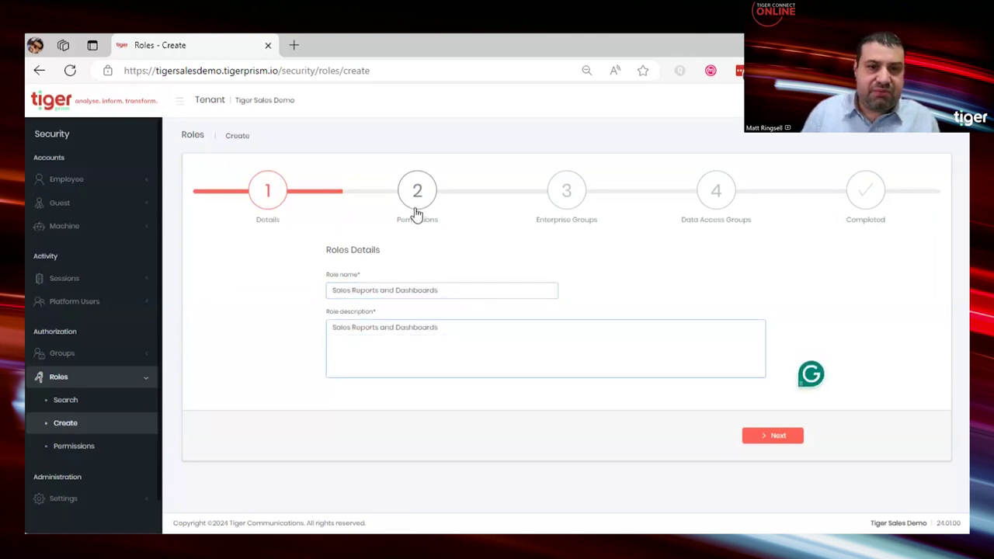
Skip permissions and enterprise groups, and select the Sales Reports and Sales Dashboards groups under Data Access Groups.
click(417, 214)
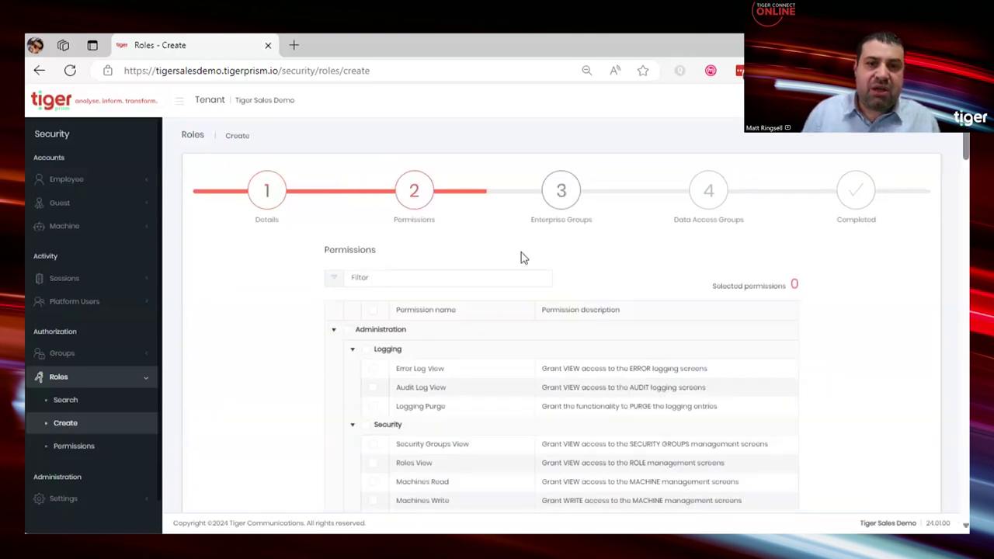
click(569, 215)
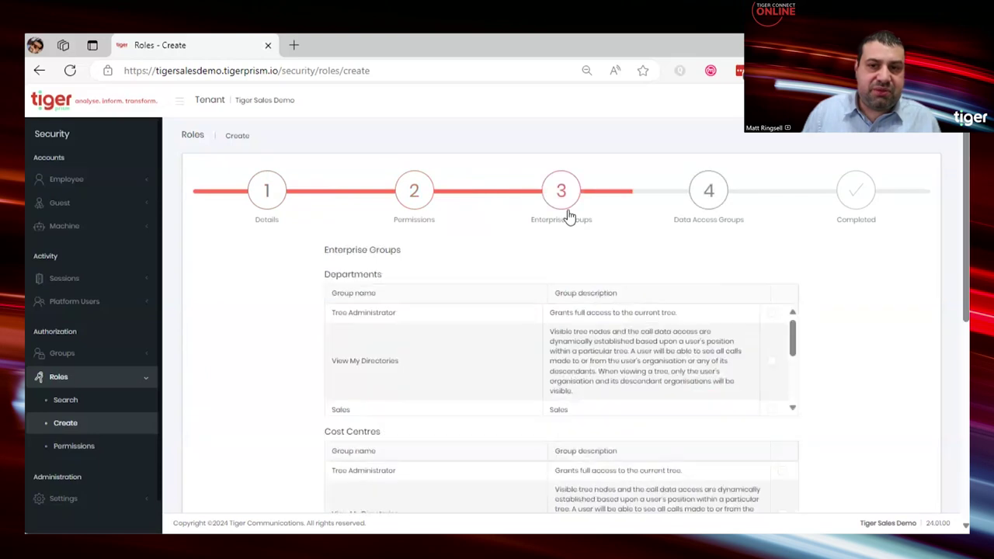
click(721, 210)
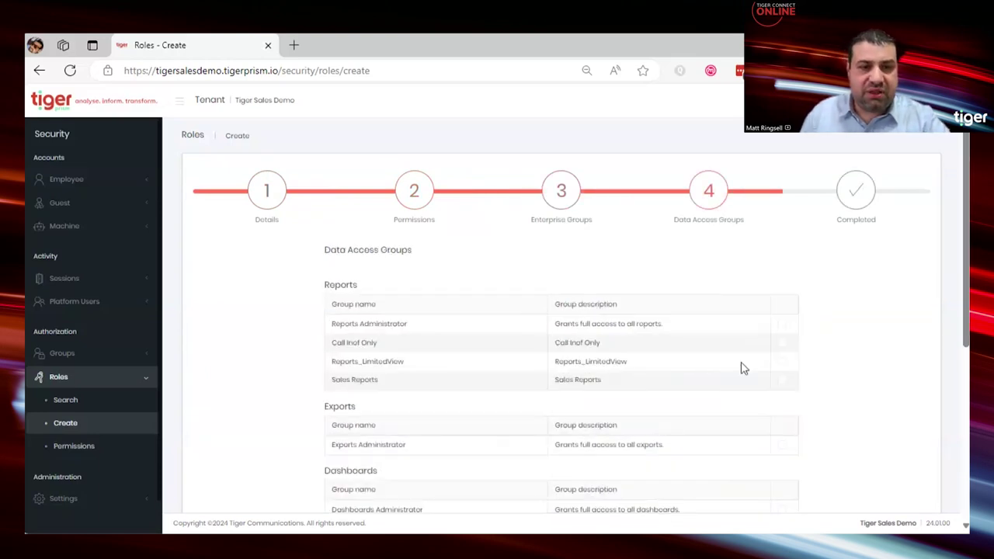
click(782, 383)
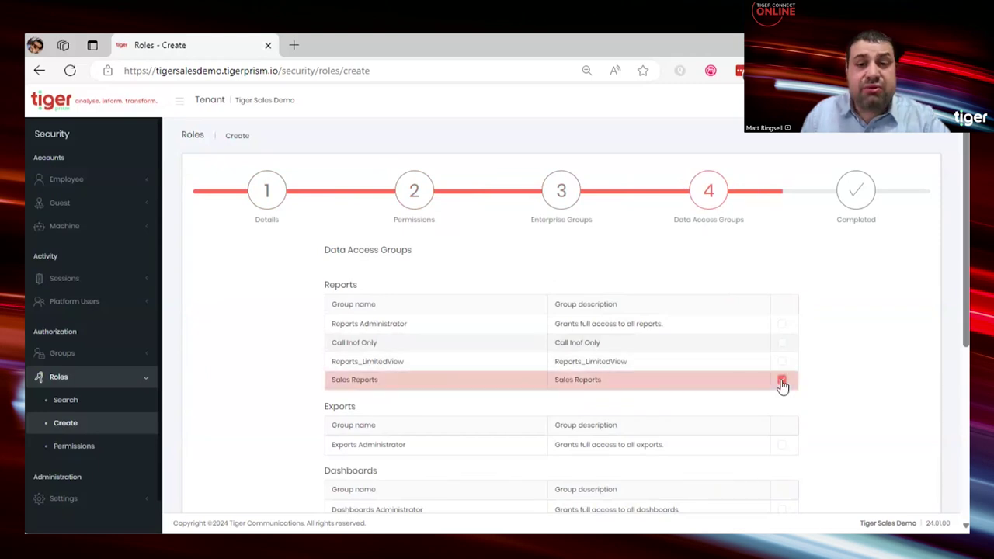
scroll(656, 387, down, 2)
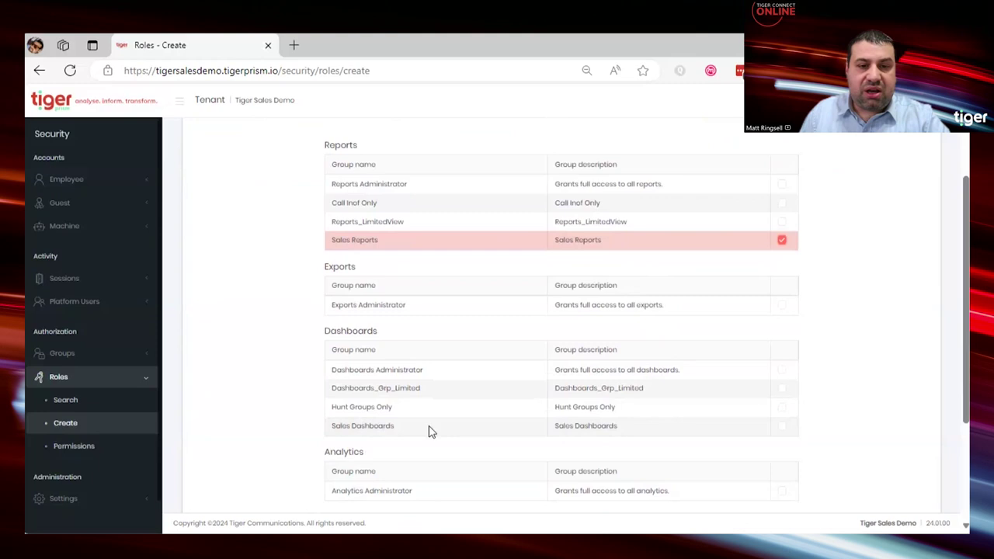
click(781, 427)
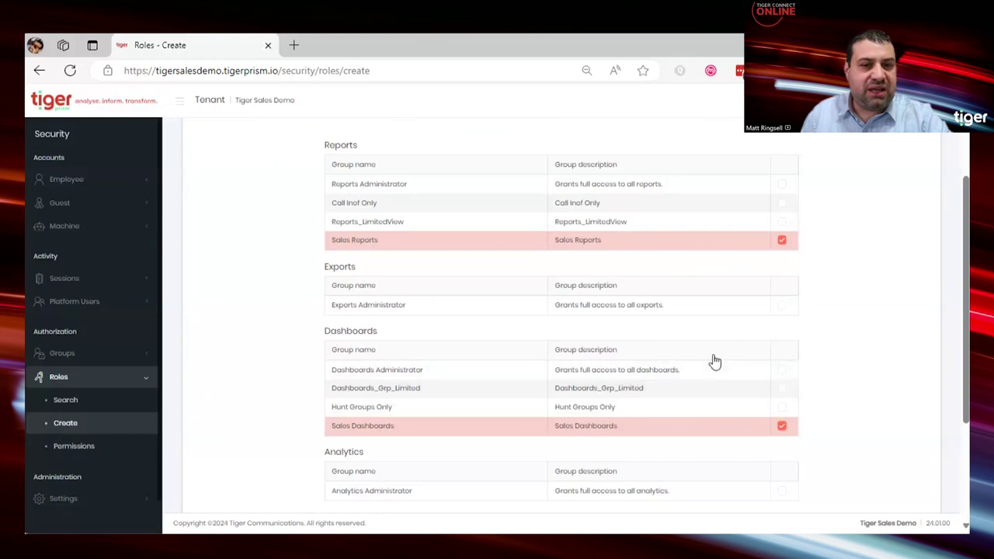
Leave the analytics and widgets groups unselected and submit the Sales Reports and Dashboards role.
scroll(714, 361, down, 2)
scroll(715, 359, up, 3)
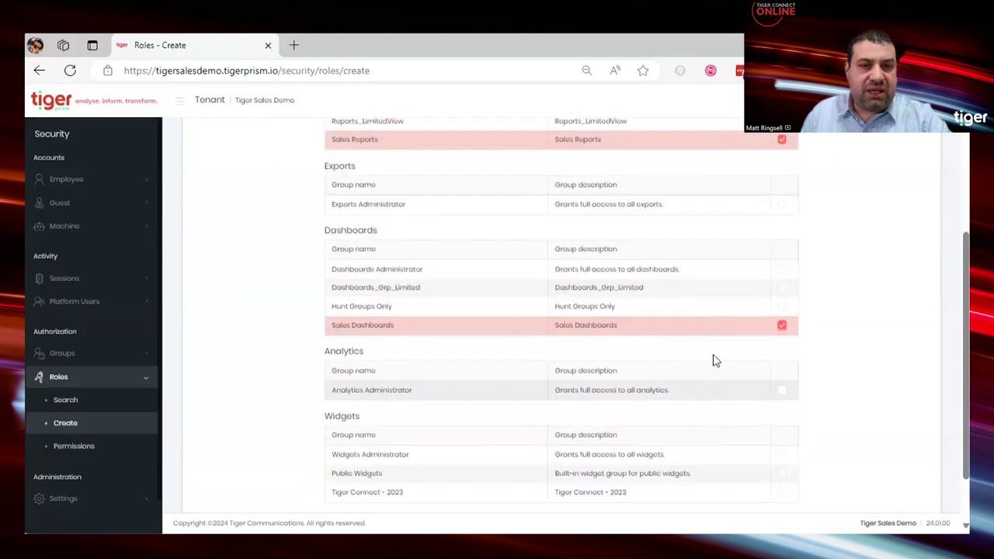
scroll(771, 448, down, 1)
scroll(771, 448, down, 3)
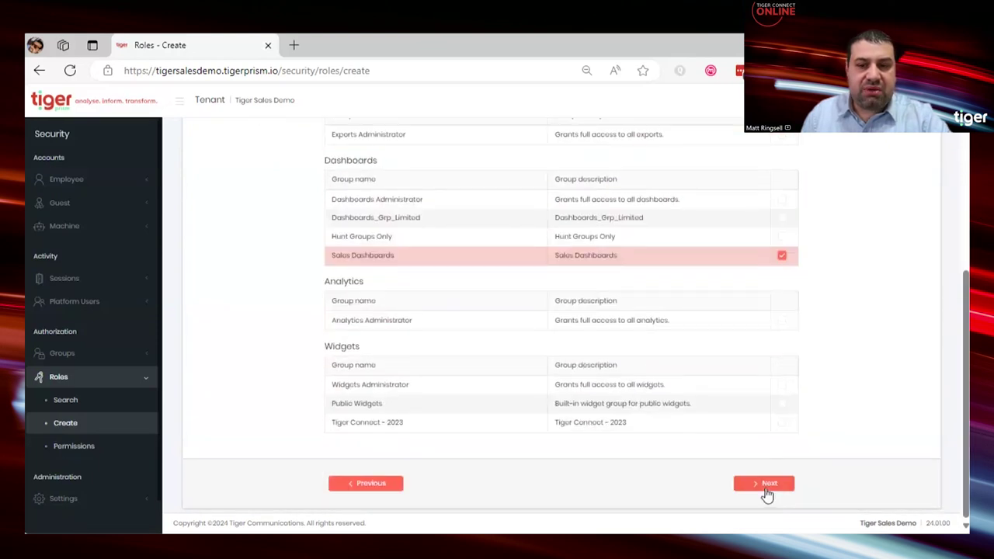
click(765, 483)
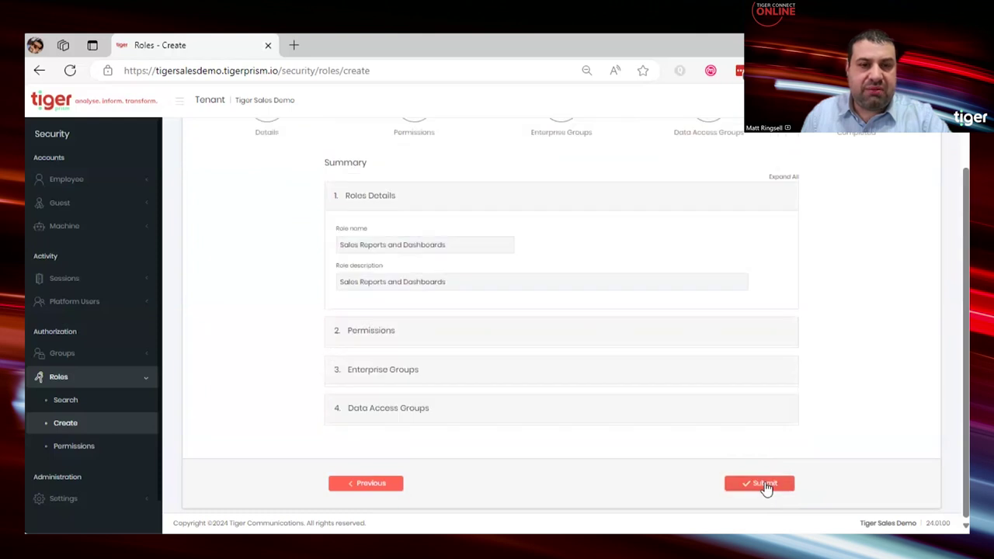
click(764, 484)
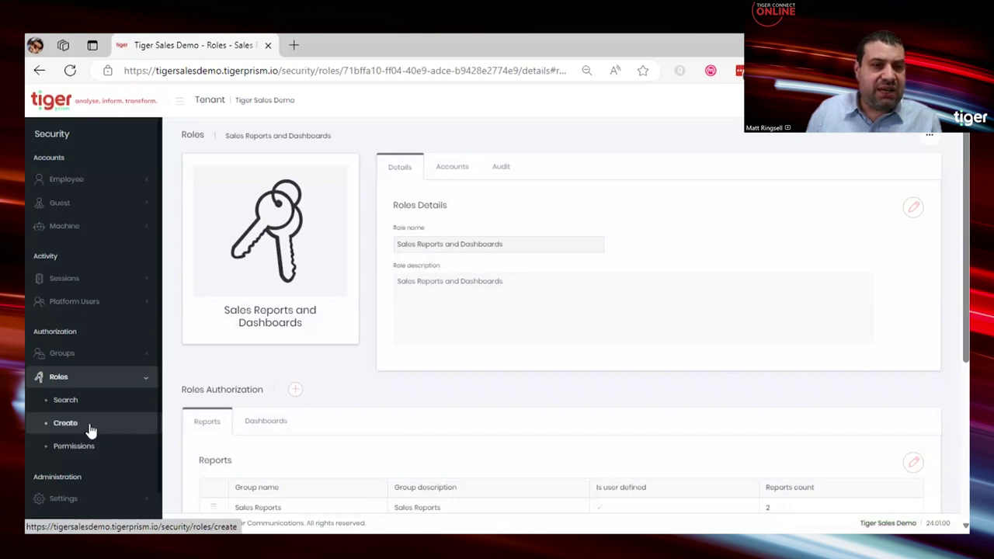
Start another role with "Exclude Sales Manager" as both its name and its description.
click(66, 423)
click(362, 291)
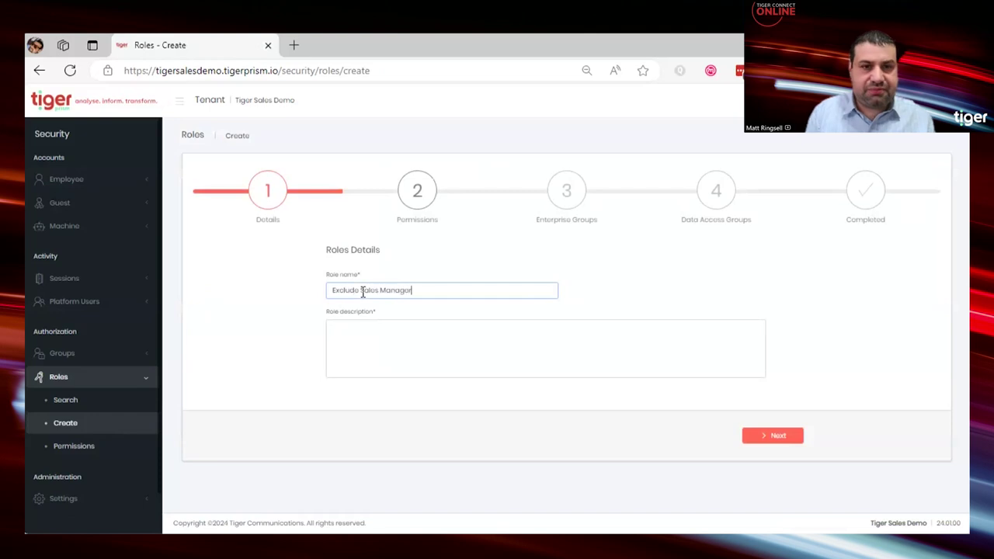
key(ctrl+a)
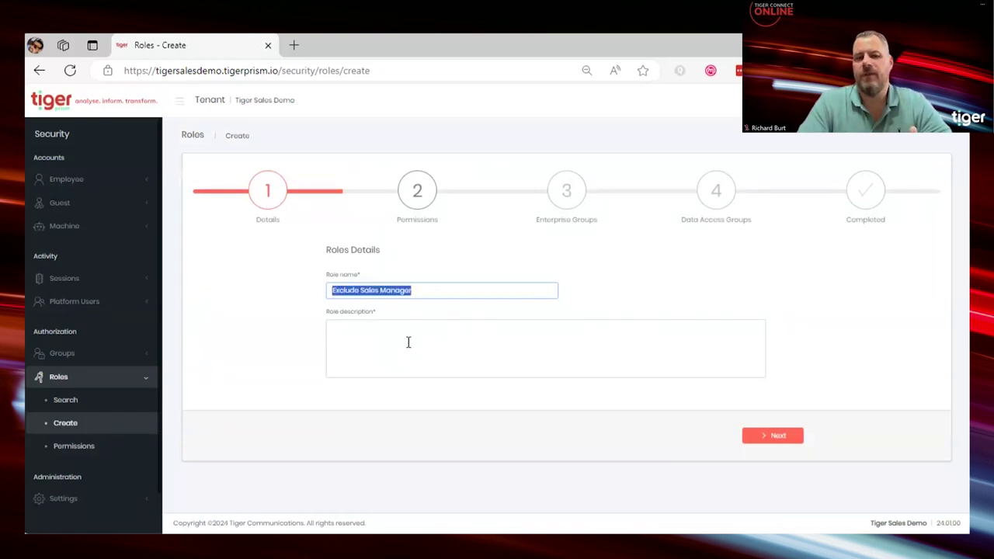
click(408, 343)
key(ctrl+v)
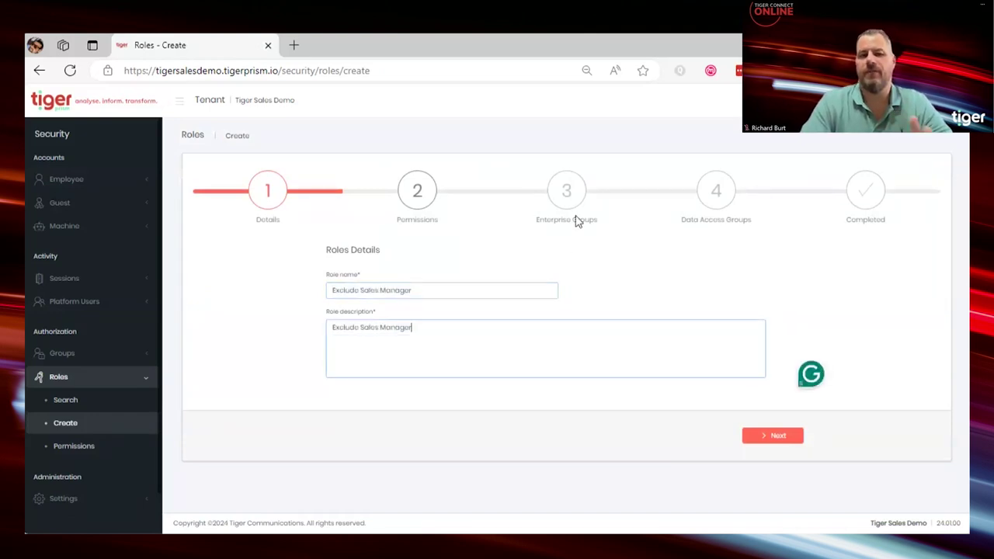
Skip the role's permissions and select the Sales Manager group under Employees Exclusion.
click(418, 199)
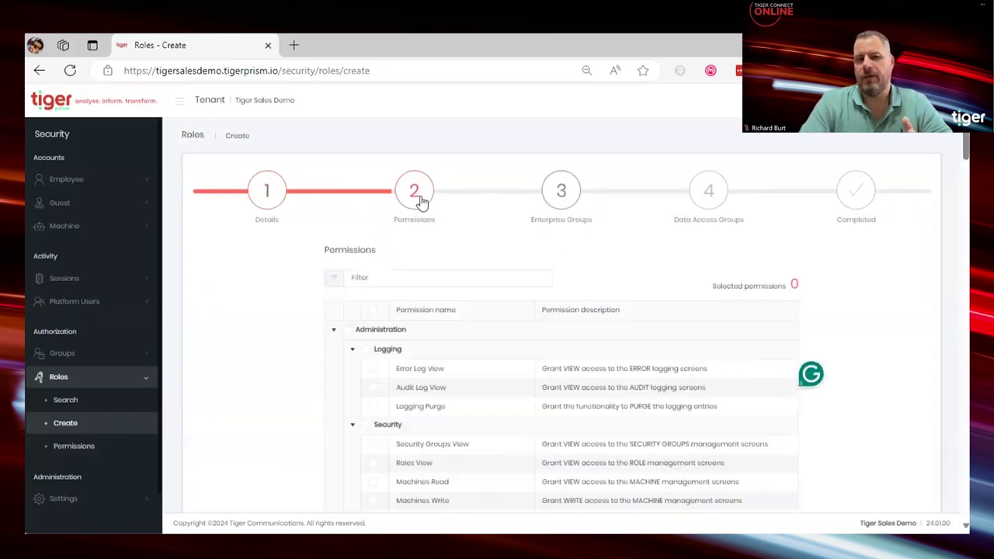
click(564, 199)
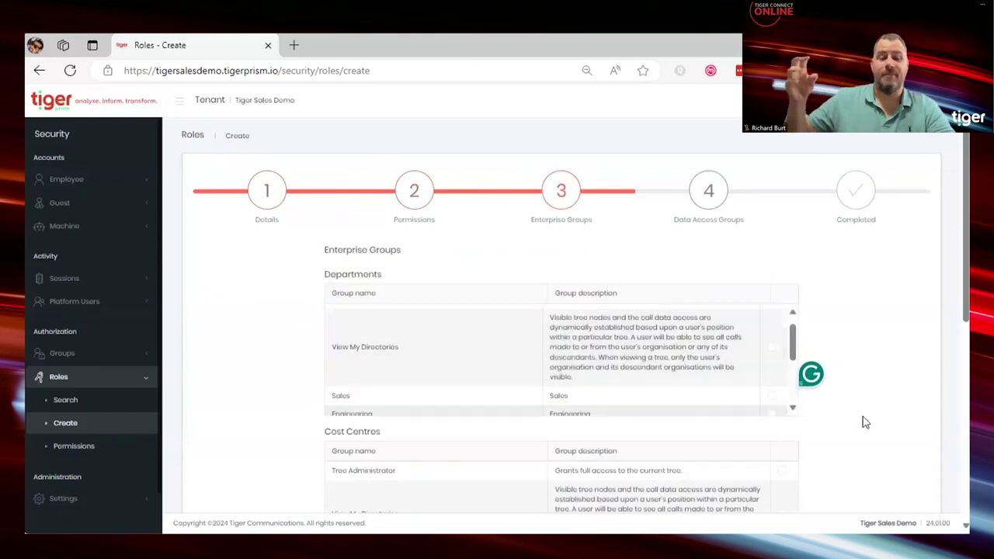
scroll(901, 414, down, 5)
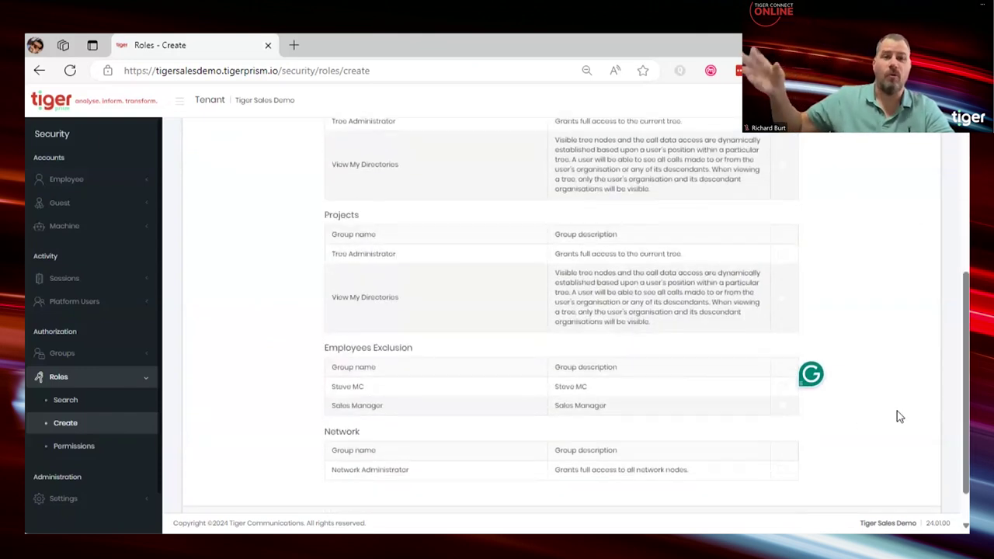
scroll(901, 417, down, 1)
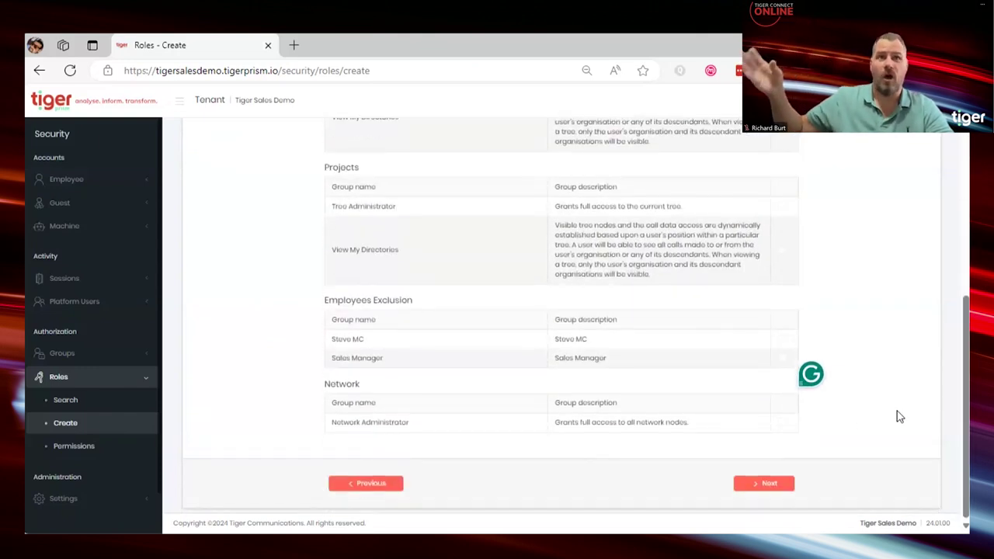
click(781, 358)
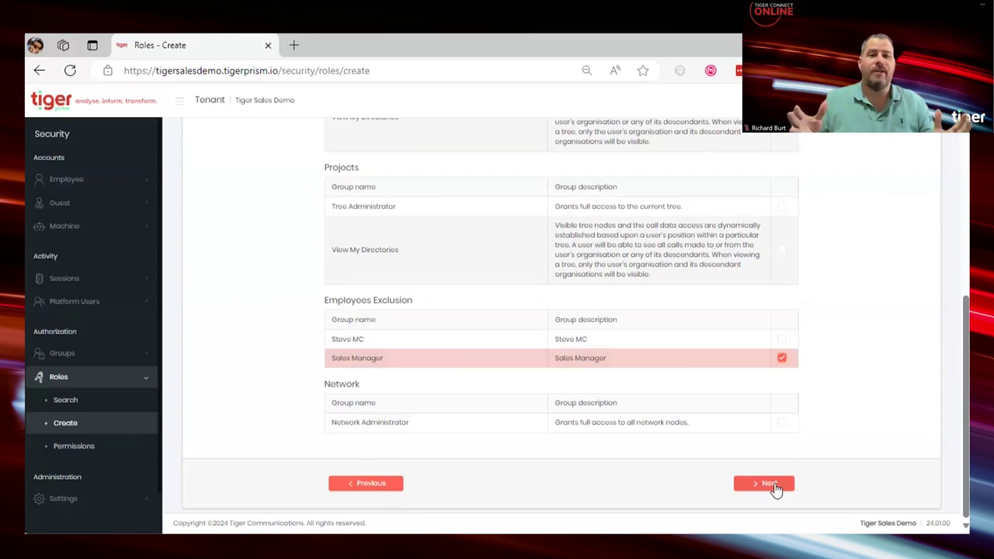
Leave all data access groups unselected and submit the Exclude Sales Manager role.
click(774, 484)
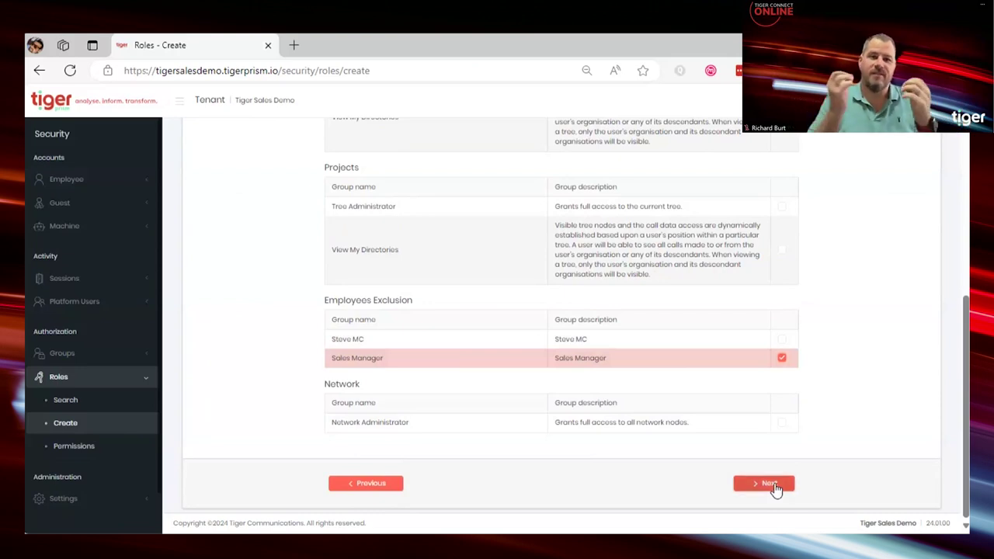
click(773, 483)
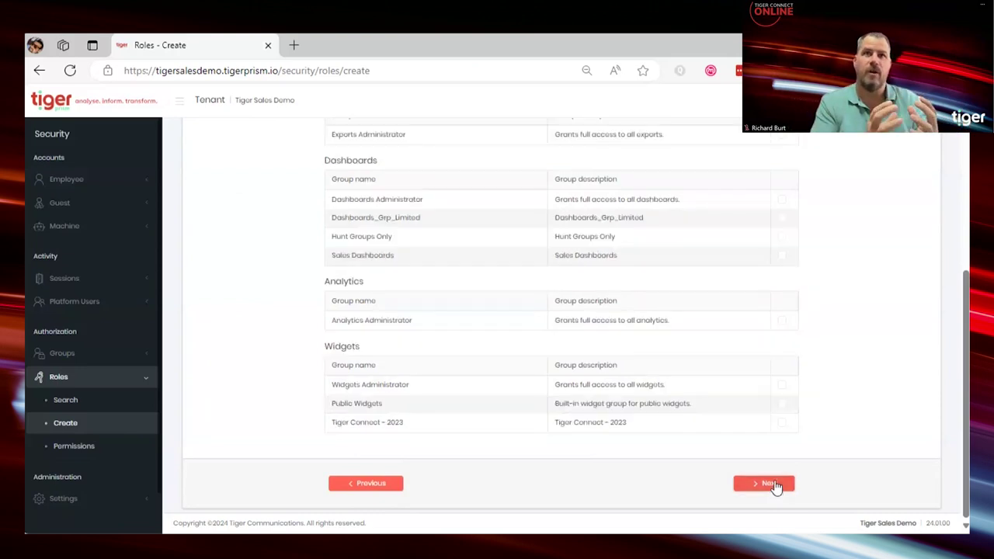
scroll(777, 477, up, 10)
scroll(781, 474, down, 3)
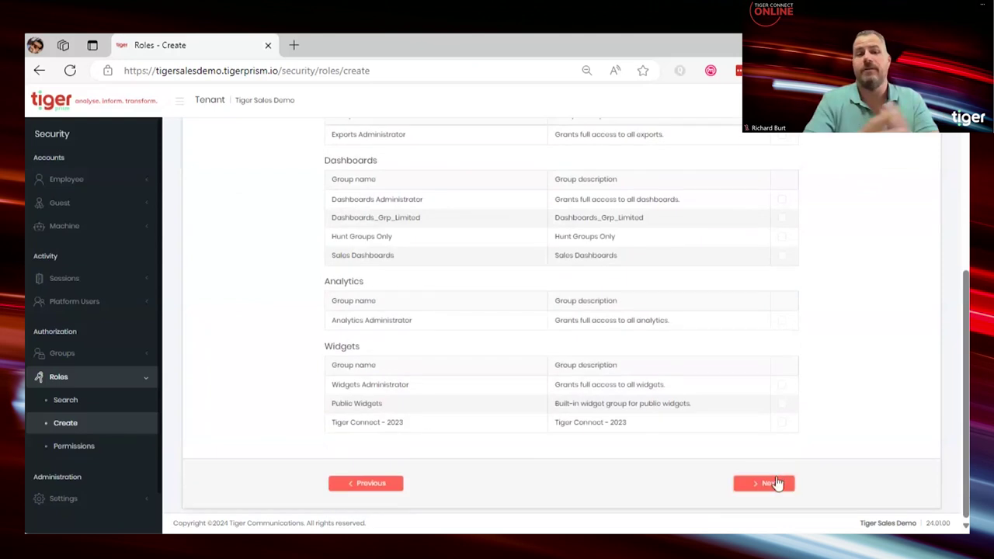
click(767, 483)
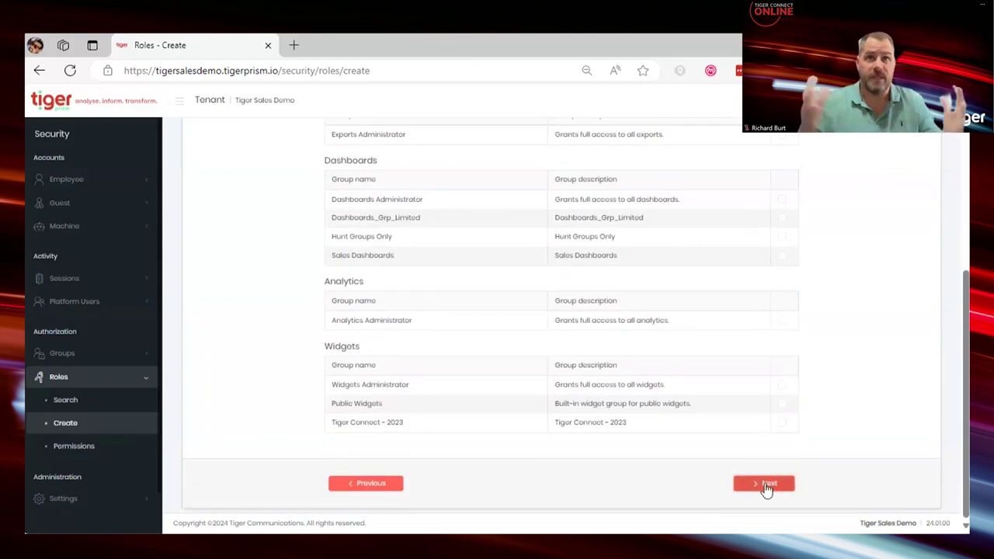
click(764, 484)
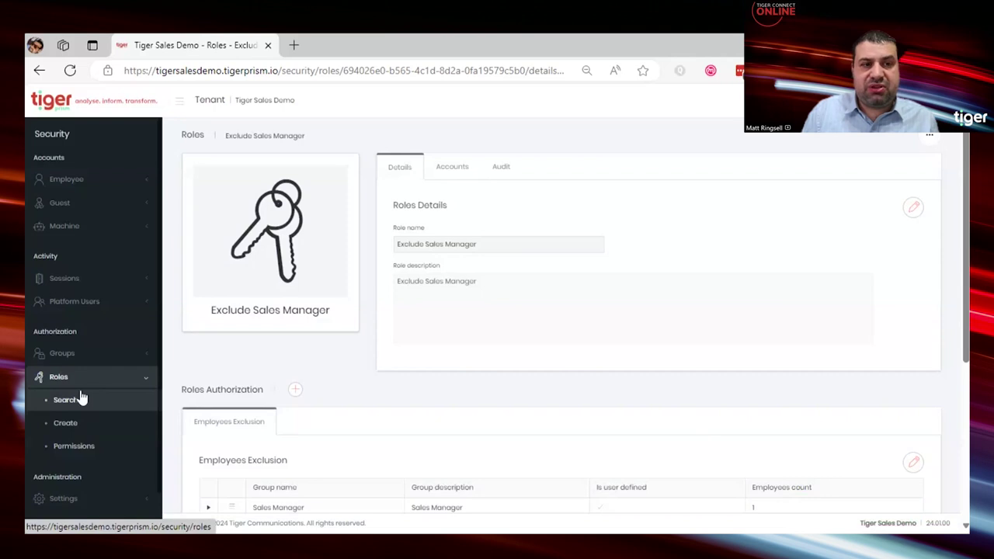
Start a new employee account and choose the existing employee listed directly after the three Admin Queue entries.
click(99, 188)
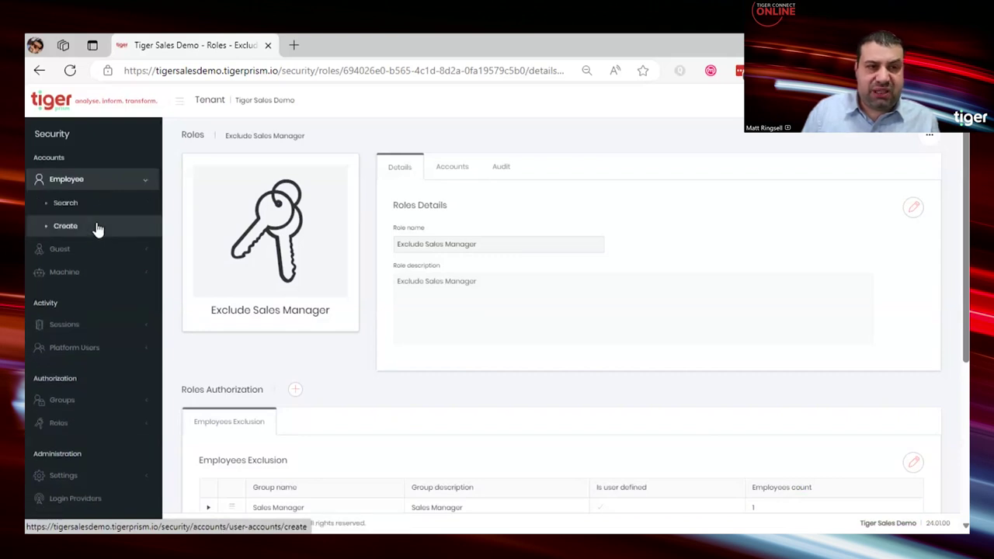
click(97, 227)
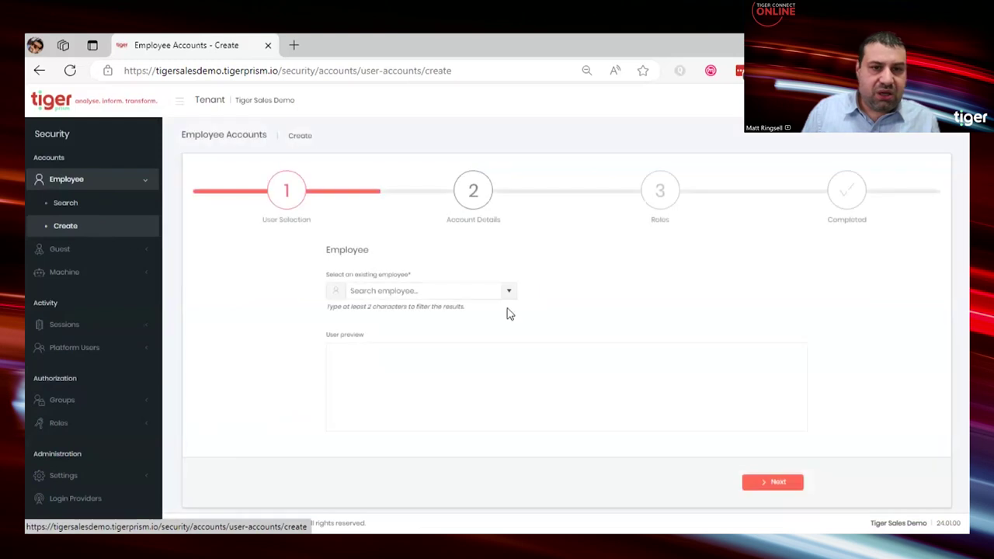
click(510, 292)
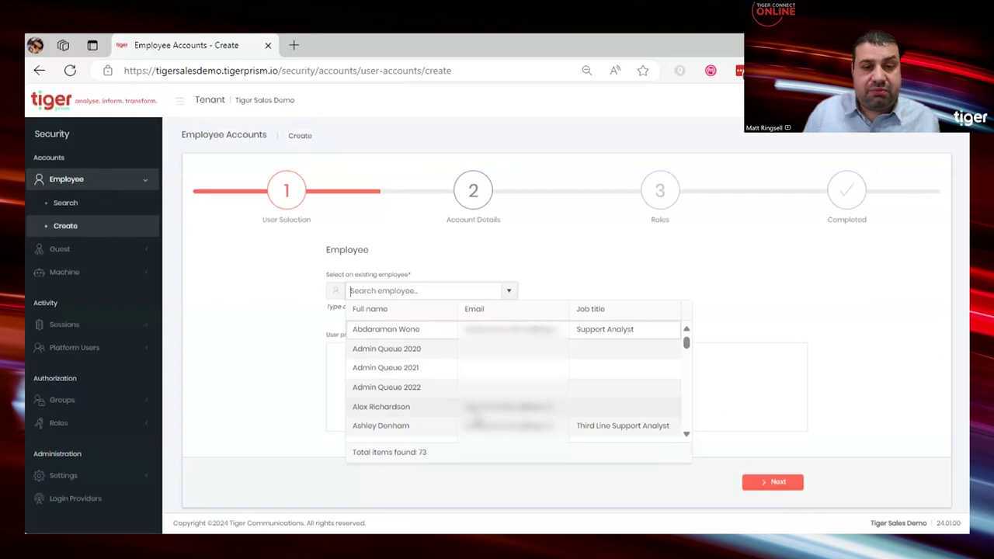
scroll(474, 396, down, 3)
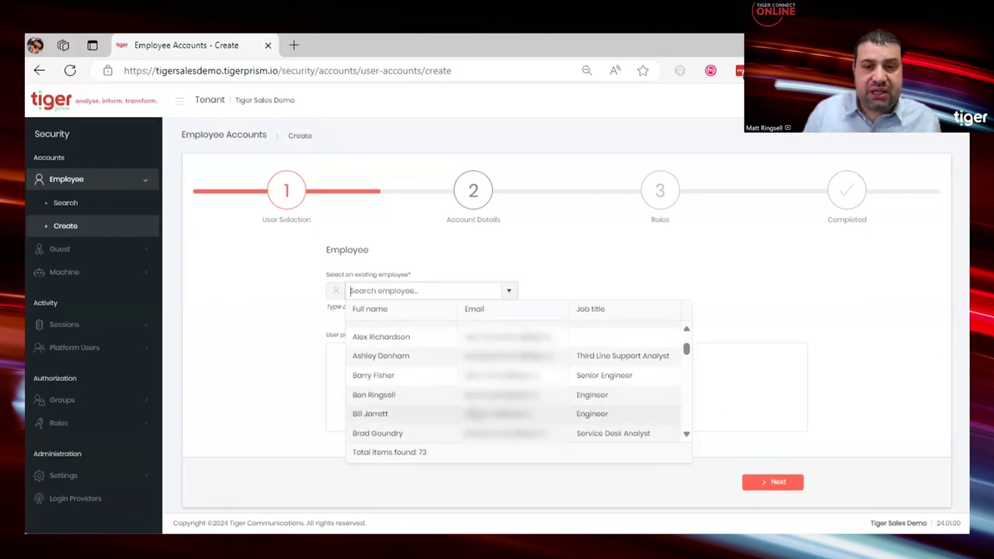
scroll(481, 370, up, 3)
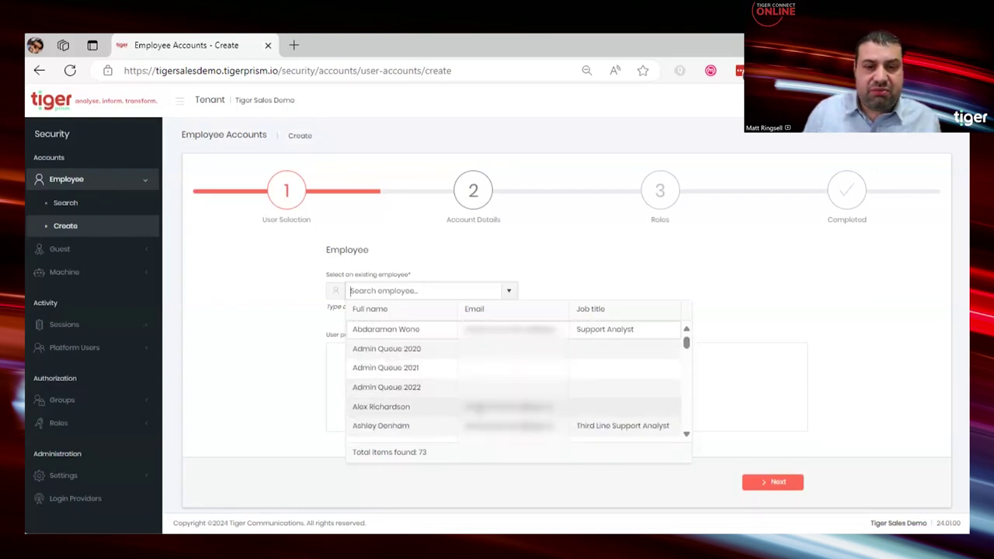
click(475, 407)
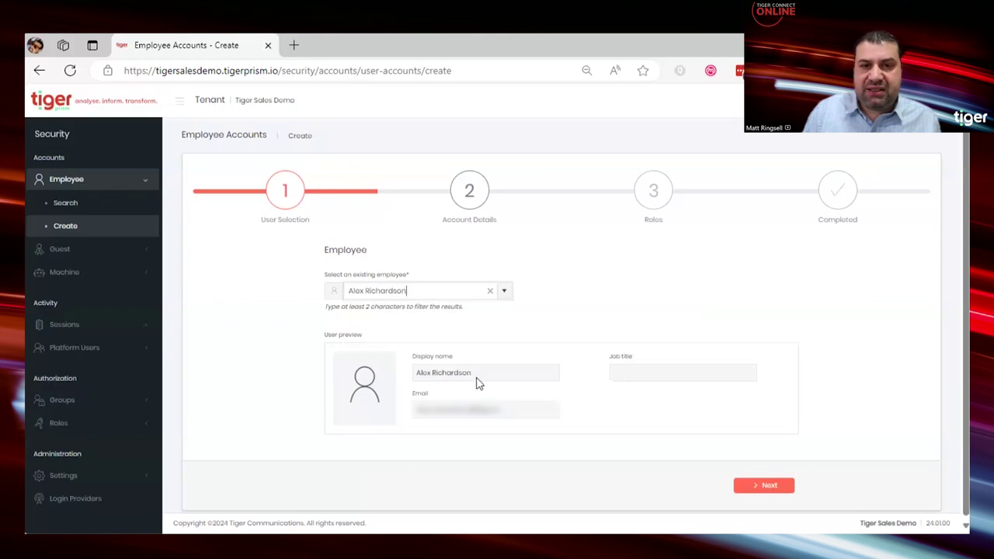
In the account details, switch off the Local login and keep Can access API off.
click(472, 194)
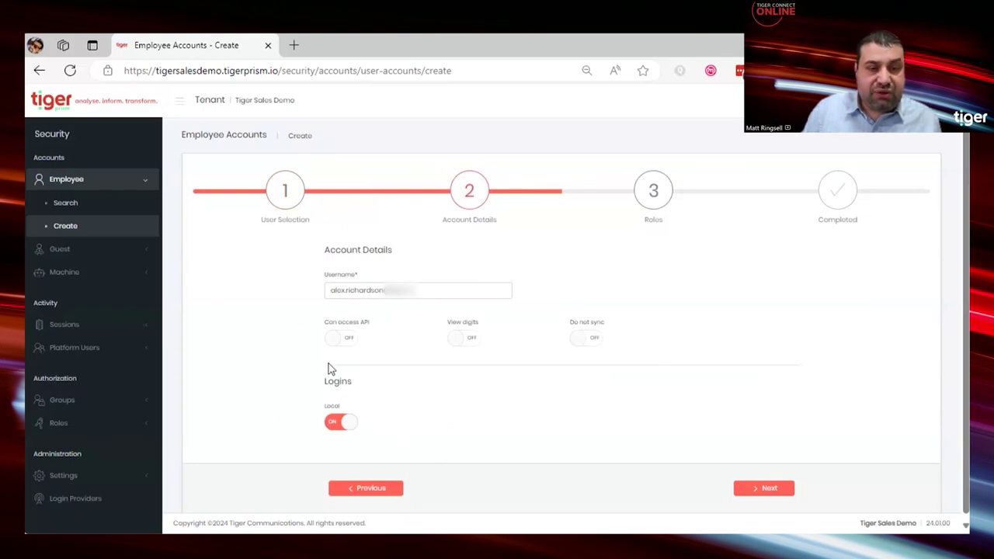
click(346, 426)
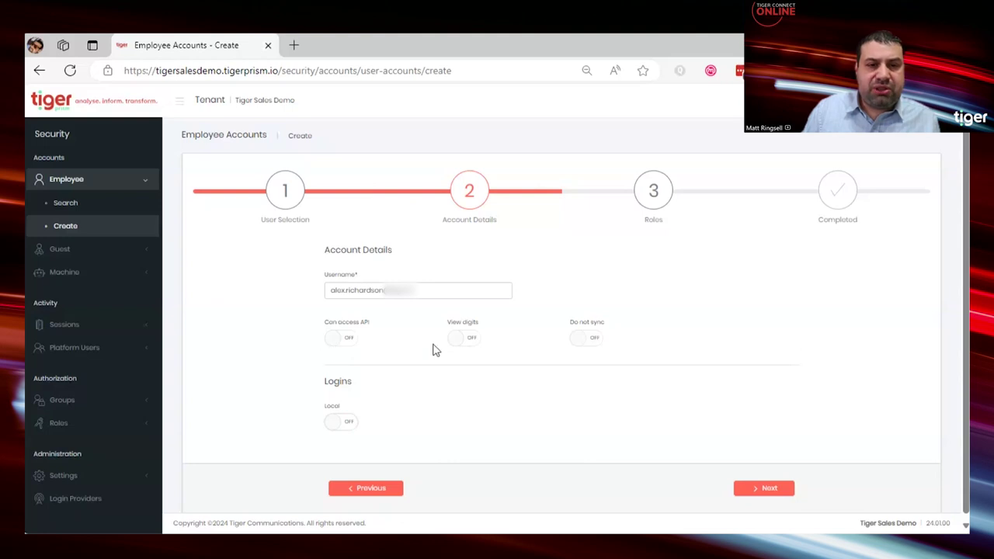
click(349, 339)
click(349, 340)
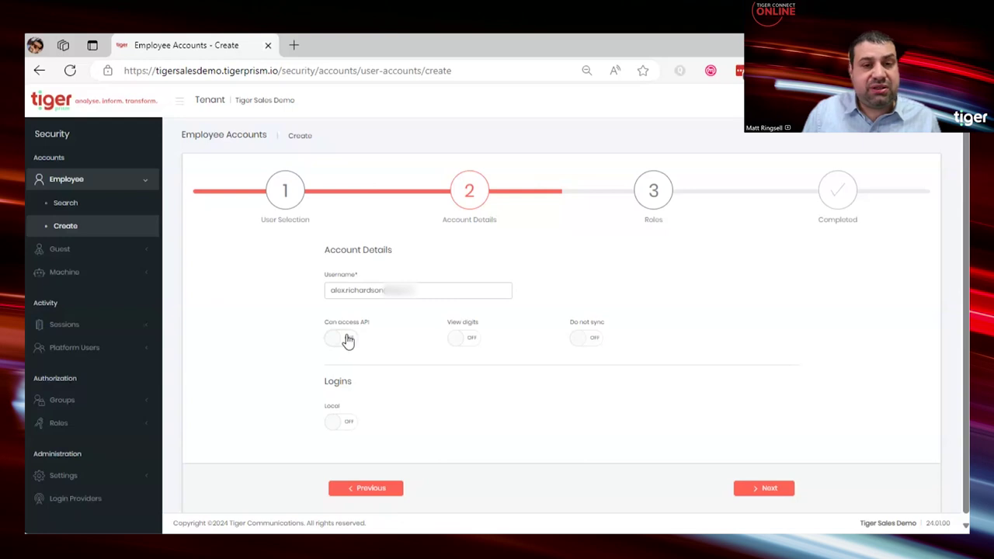
Turn on View digits in the account details and continue to the role assignment.
click(470, 340)
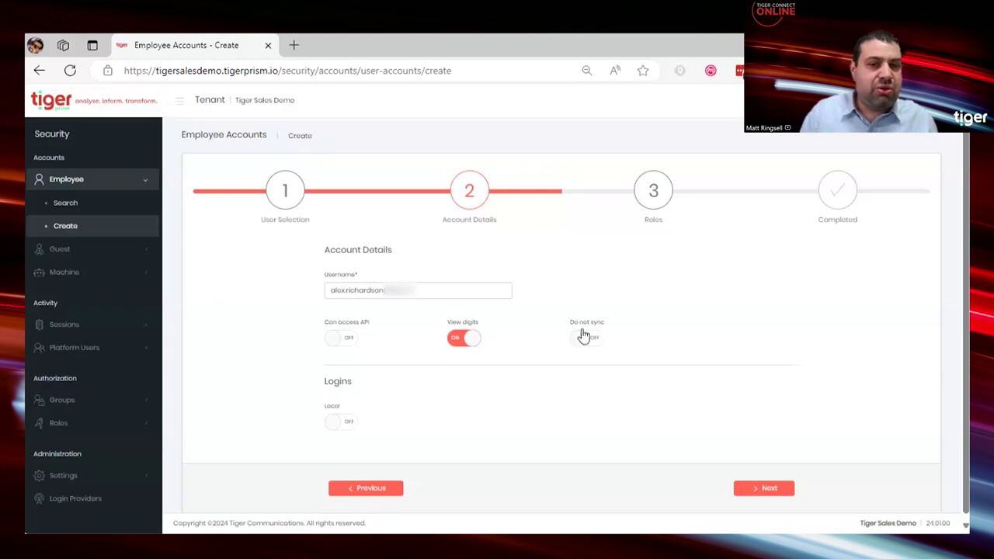
click(462, 345)
click(462, 346)
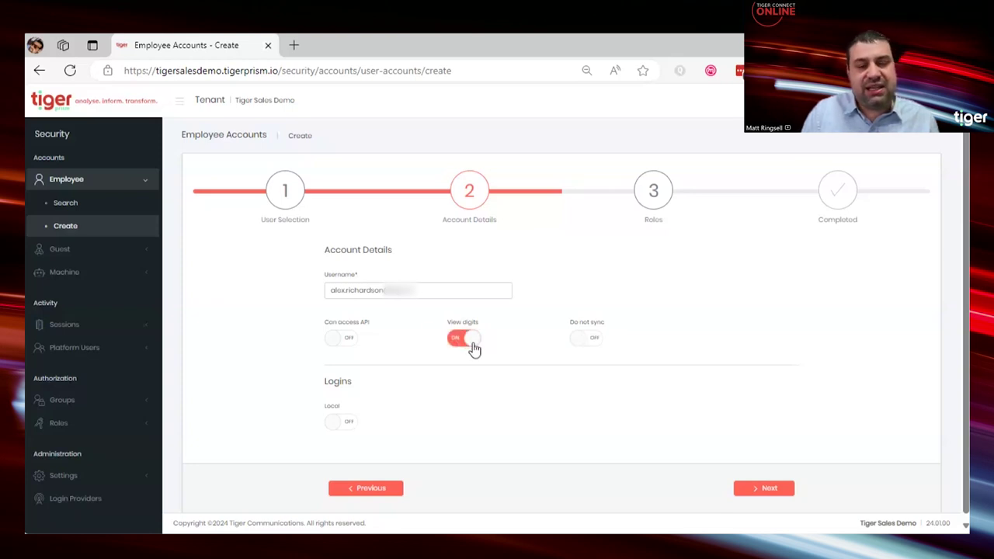
click(655, 195)
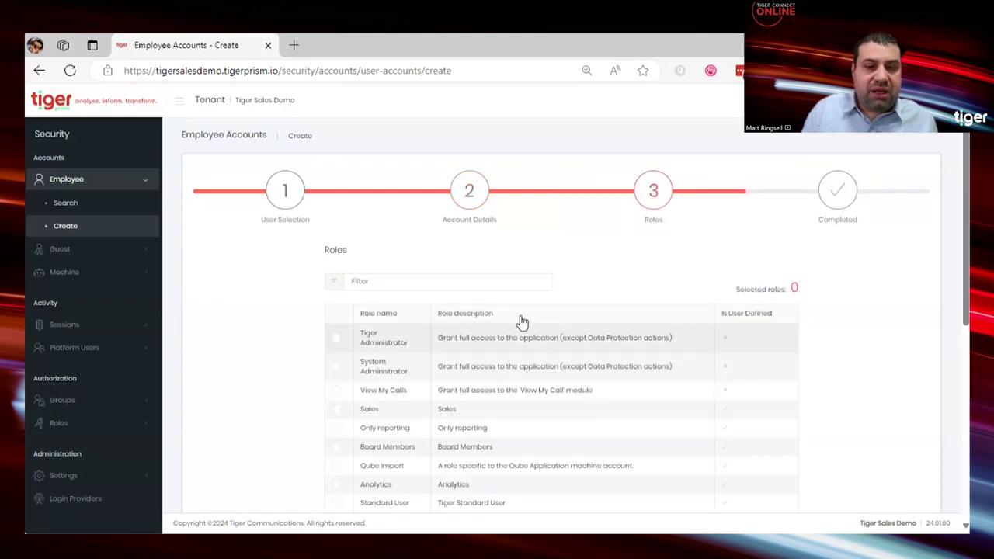
Assign the Reports and Dashboards, View My Directories and Exclude Sales Manager roles to the account.
scroll(512, 342, down, 3)
scroll(513, 365, down, 2)
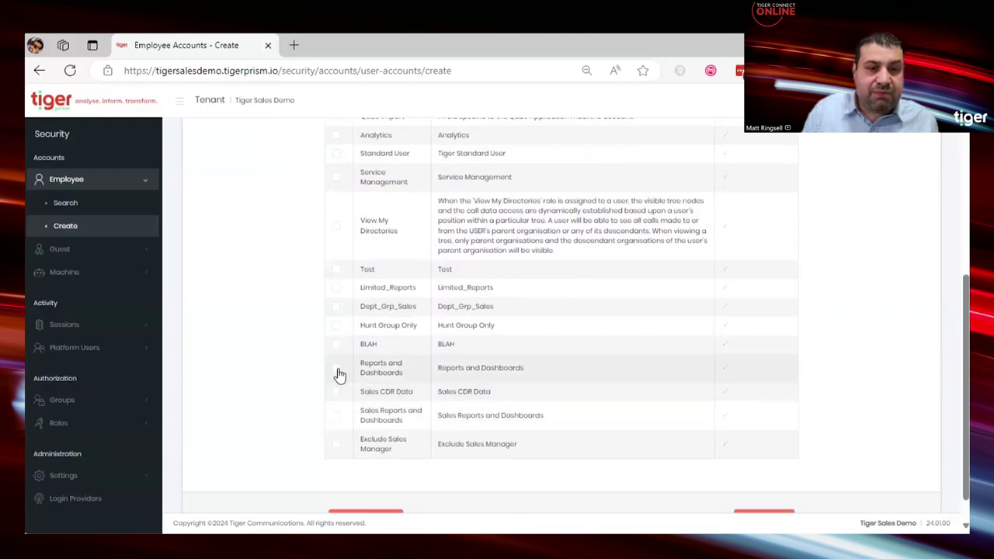
click(337, 368)
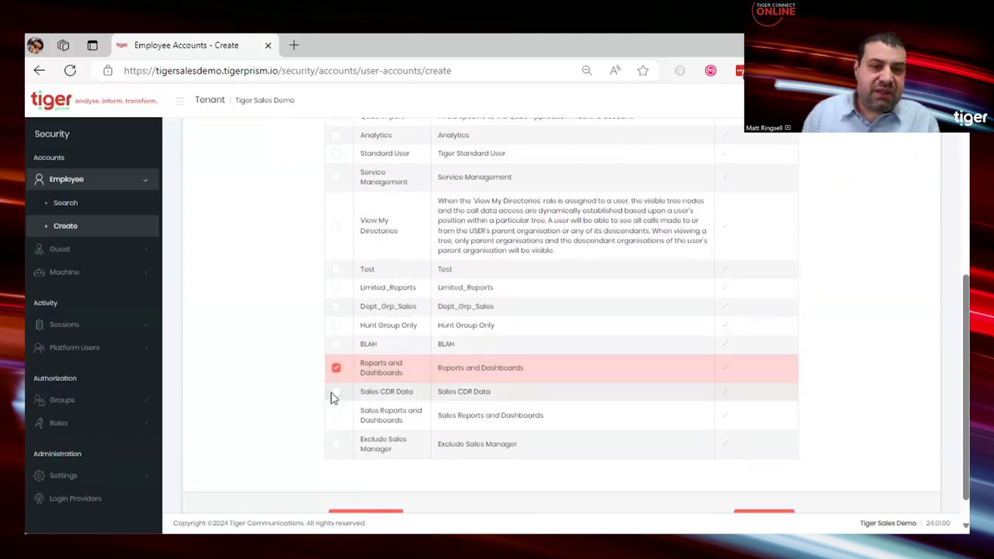
click(336, 393)
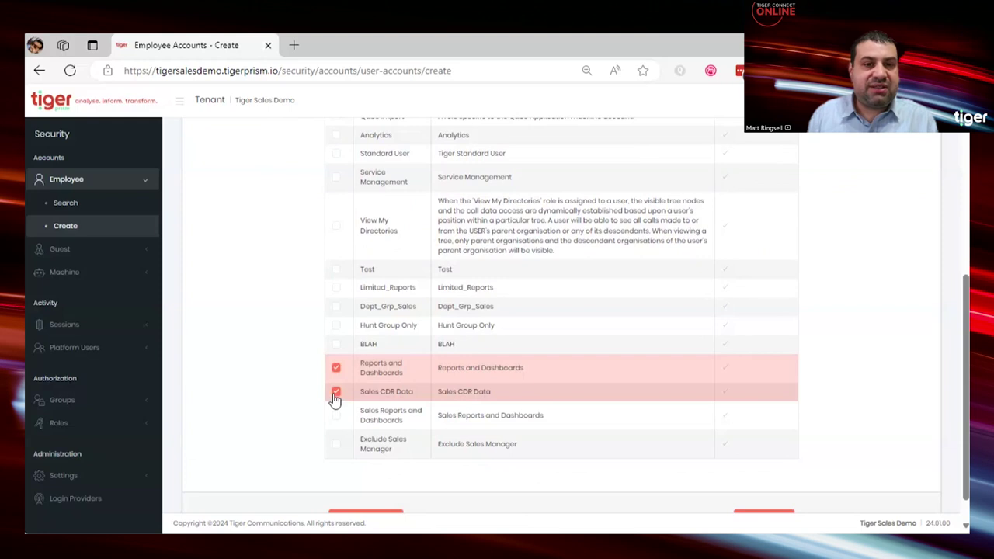
click(335, 395)
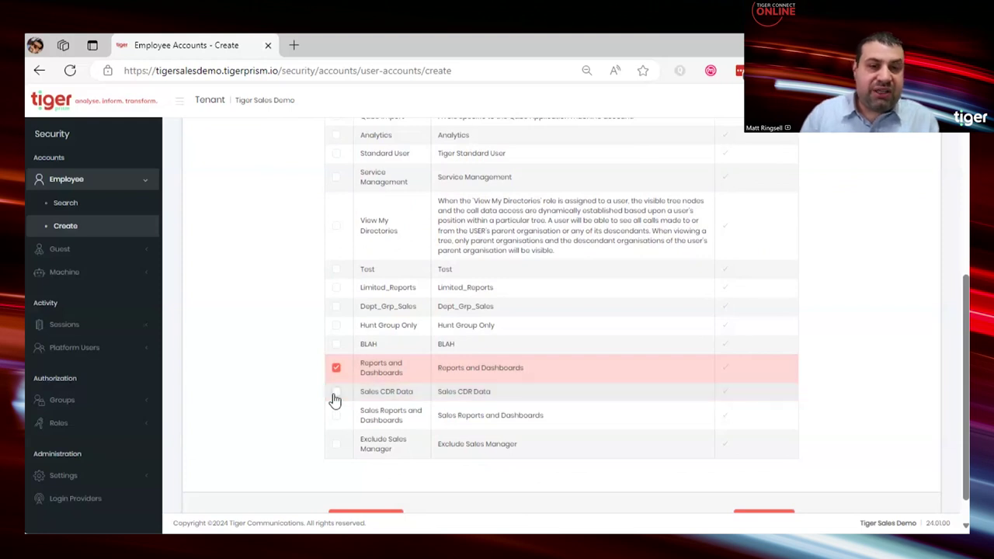
click(337, 228)
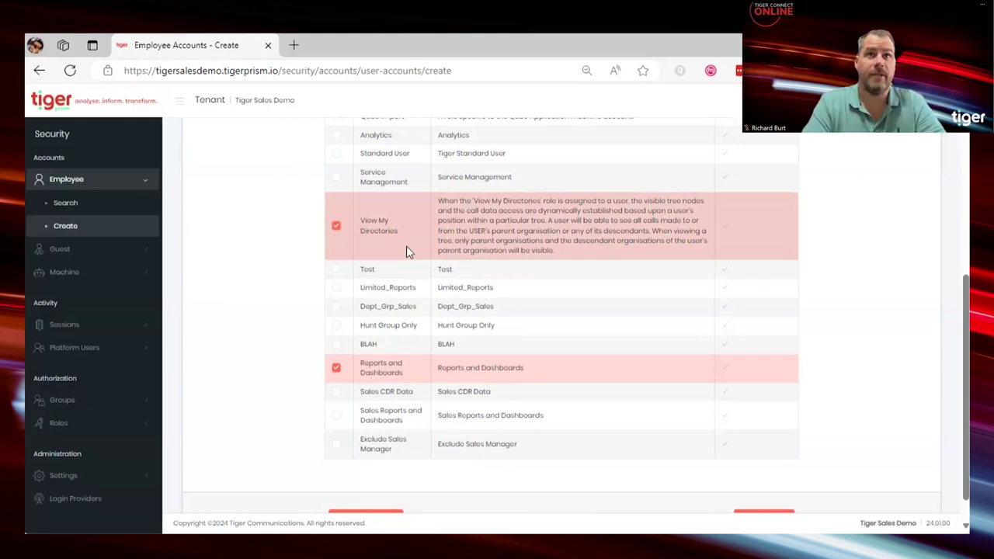
click(337, 444)
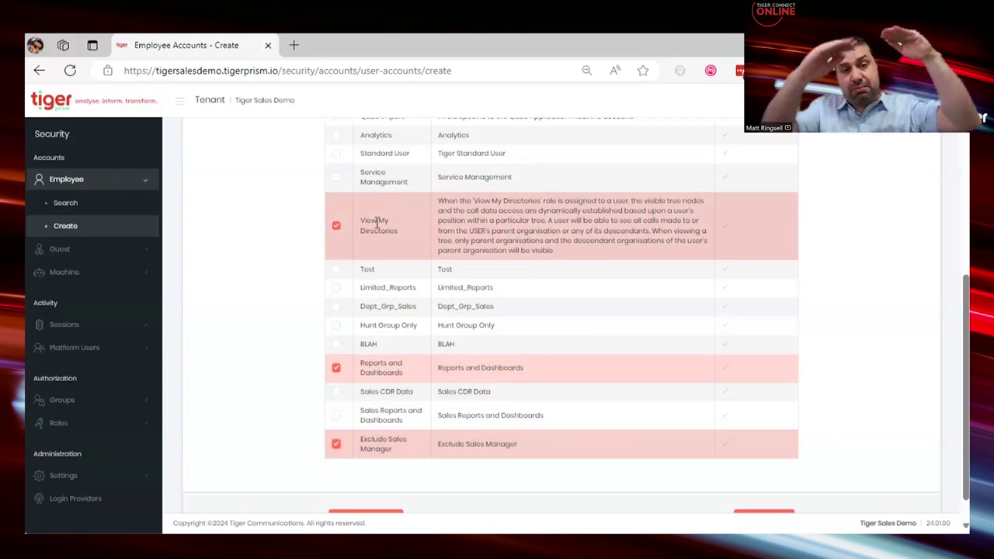
Replace the View My Directories role with Sales CDR Data and Sales Reports and Dashboards, and submit the employee account.
click(337, 229)
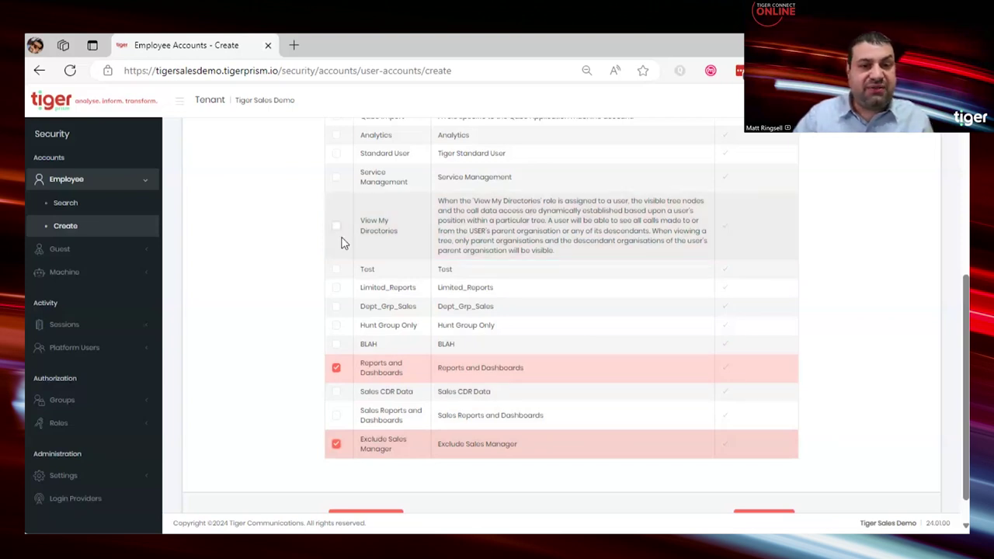
click(336, 392)
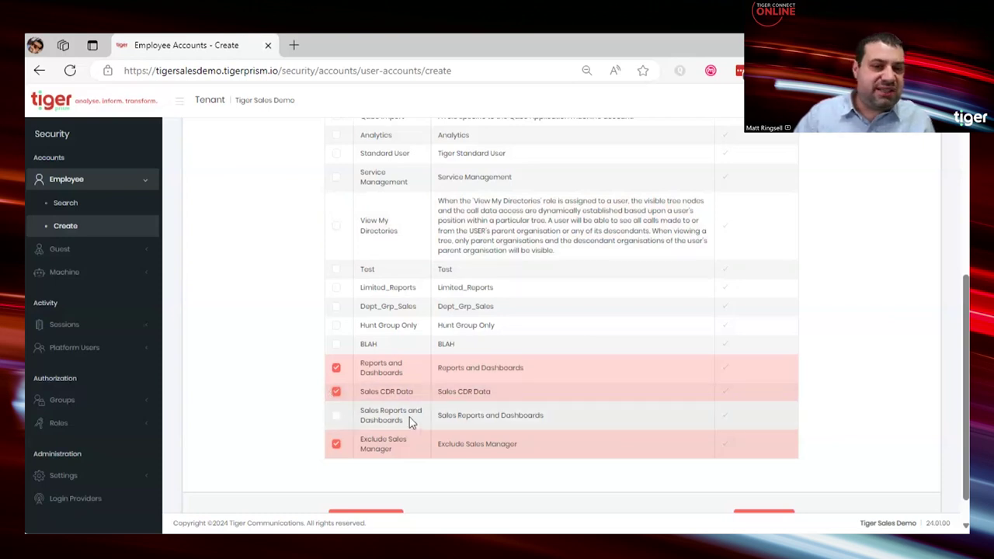
click(336, 417)
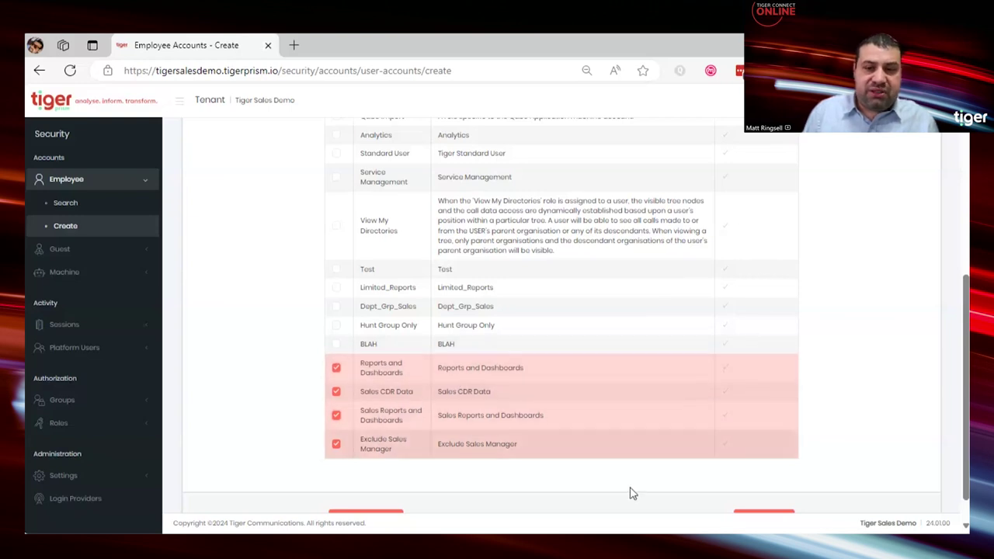
scroll(630, 494, down, 1)
click(769, 485)
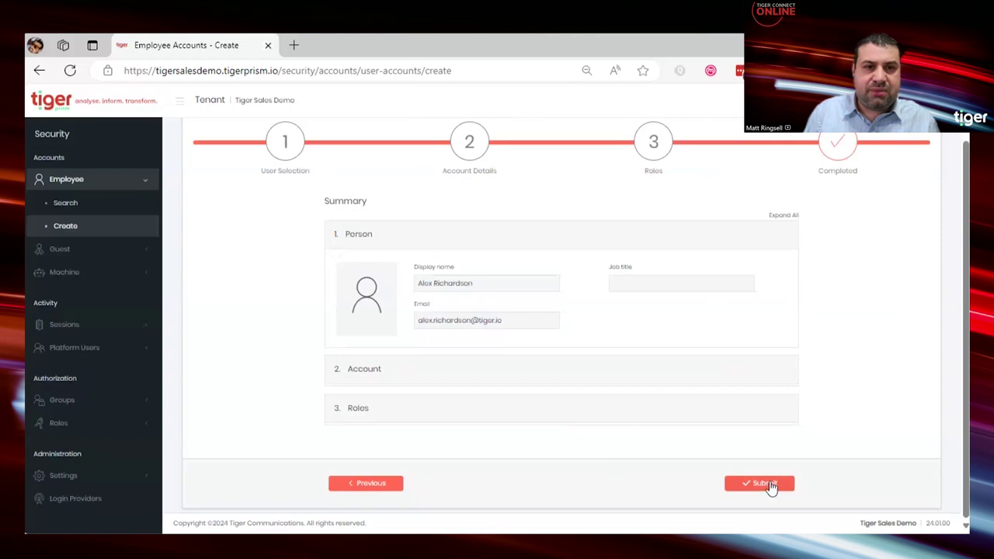
click(769, 484)
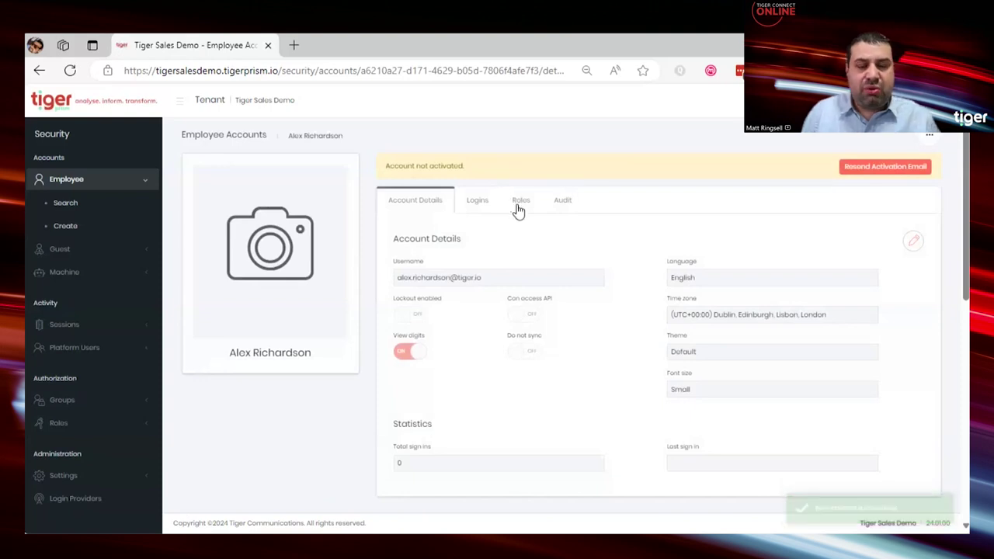
Show the roles assigned to the new account and review the permissions they grant.
click(519, 204)
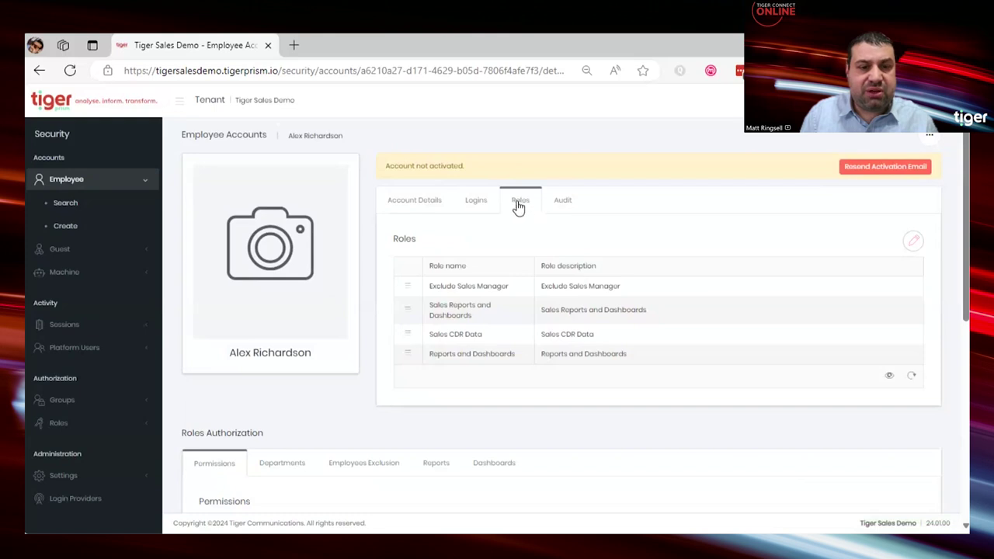
scroll(618, 365, down, 3)
scroll(610, 373, down, 1)
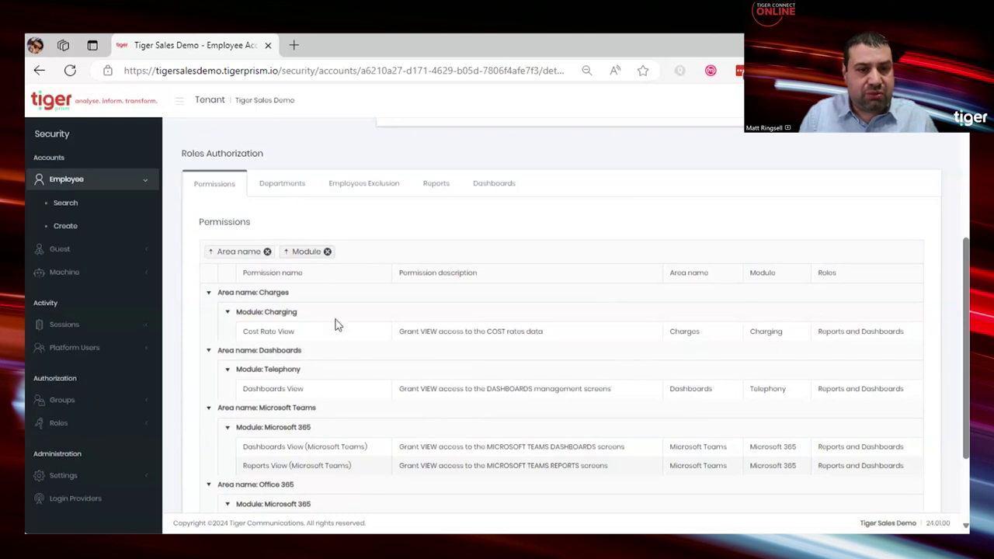
scroll(344, 392, down, 2)
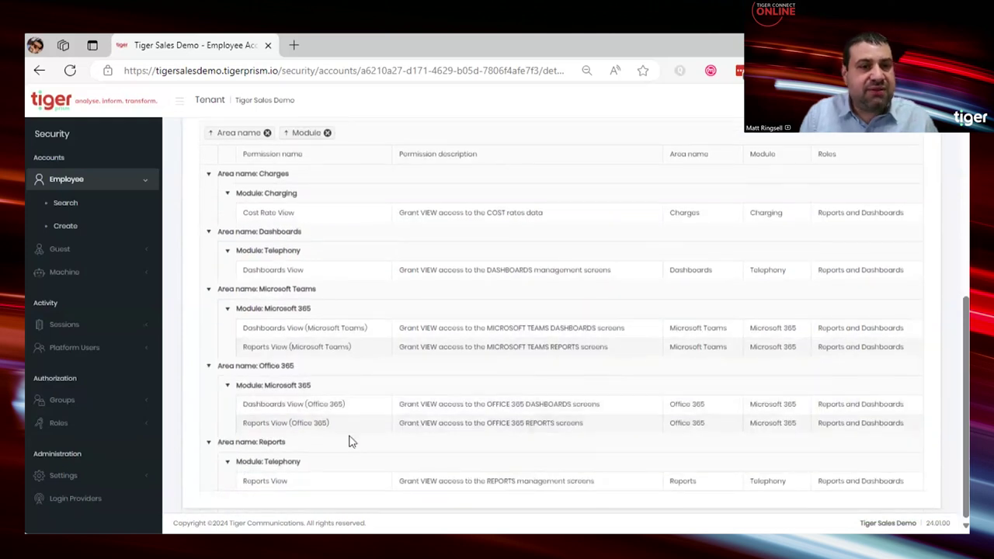
scroll(349, 431, up, 2)
Check the departments, employees exclusion, reports and dashboards authorised by the account's roles.
click(282, 204)
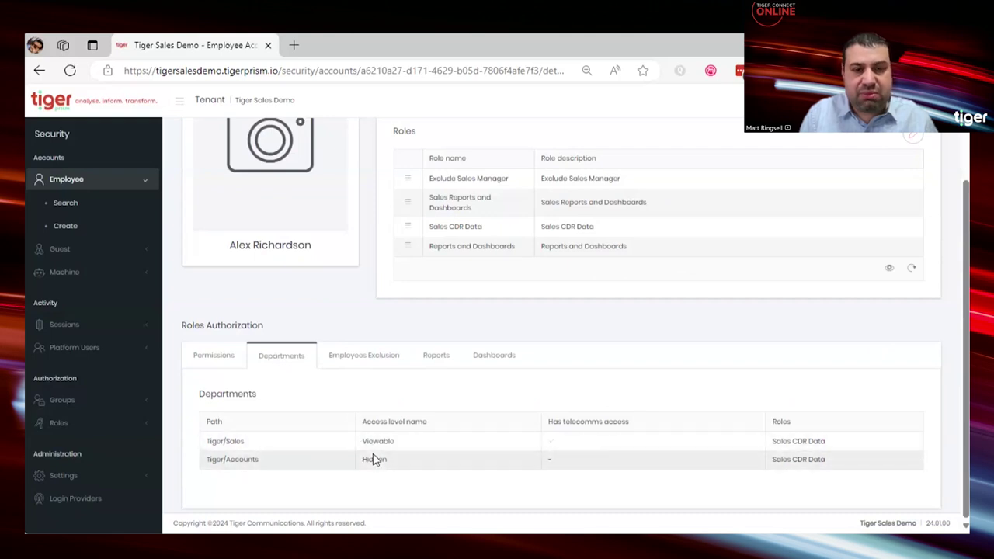
click(361, 359)
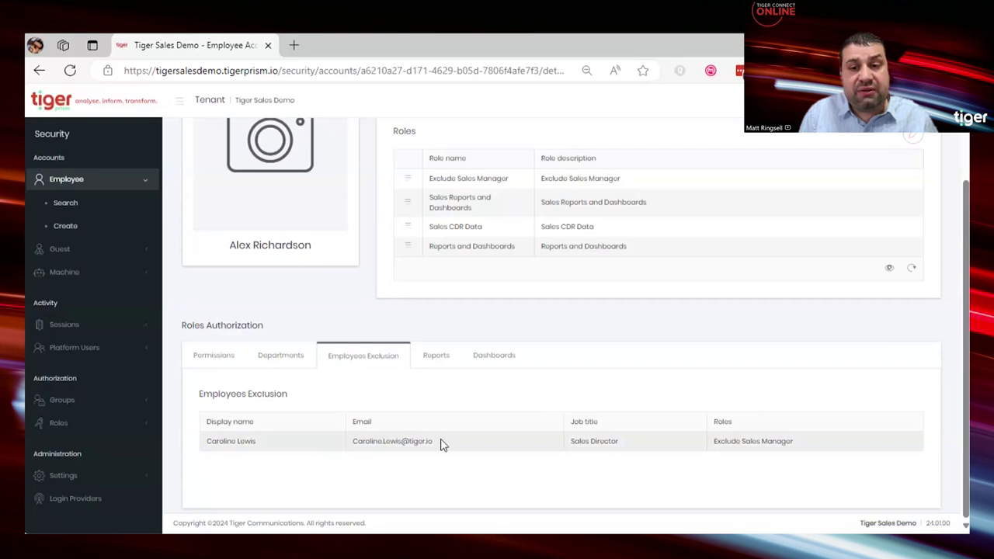
click(428, 360)
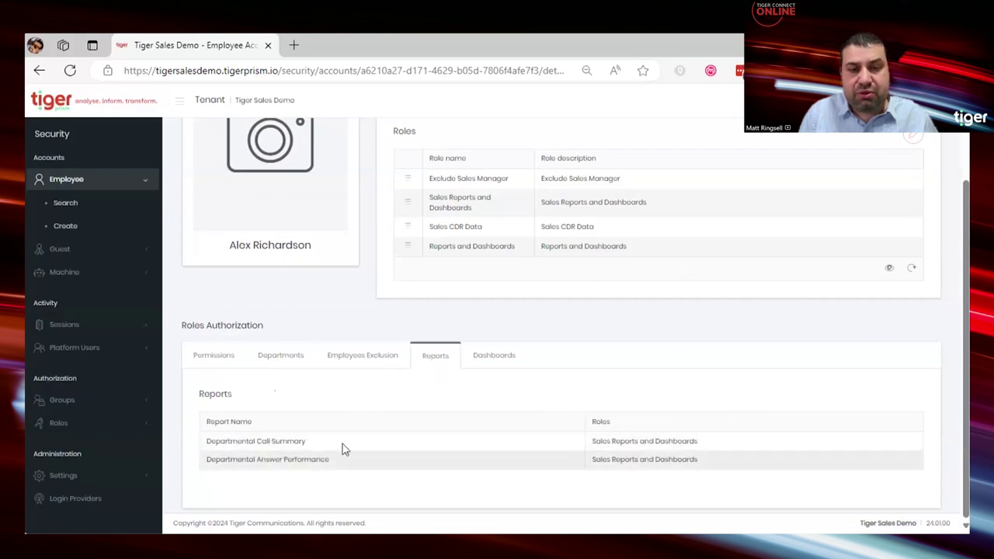
click(493, 358)
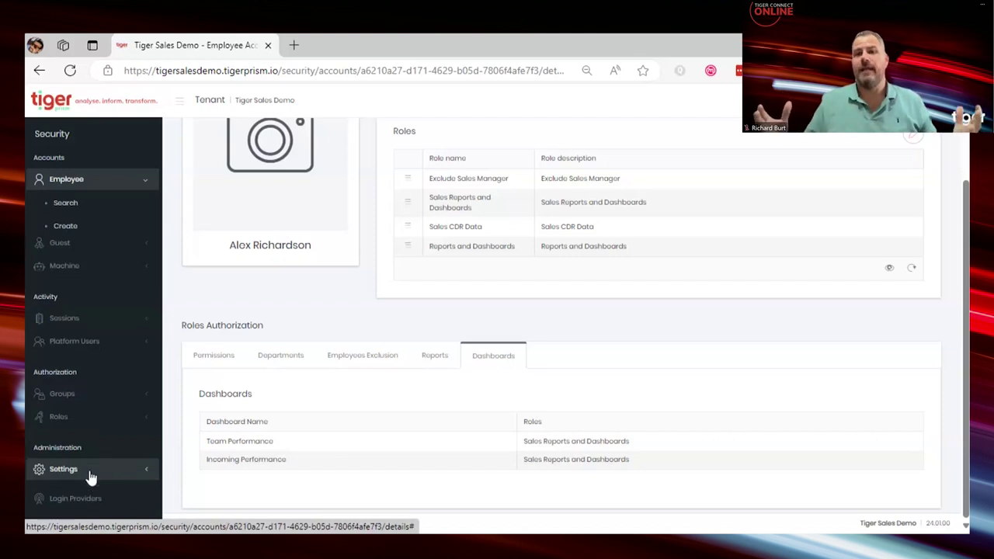
Review the general authentication settings, and check the sign-in options on the Prism login page in the InPrivate window.
click(91, 476)
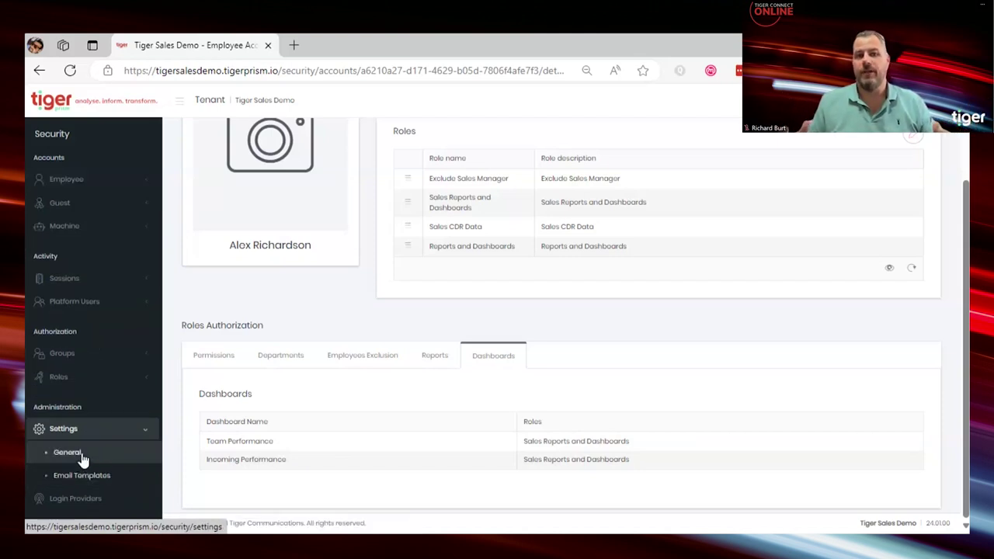
click(83, 456)
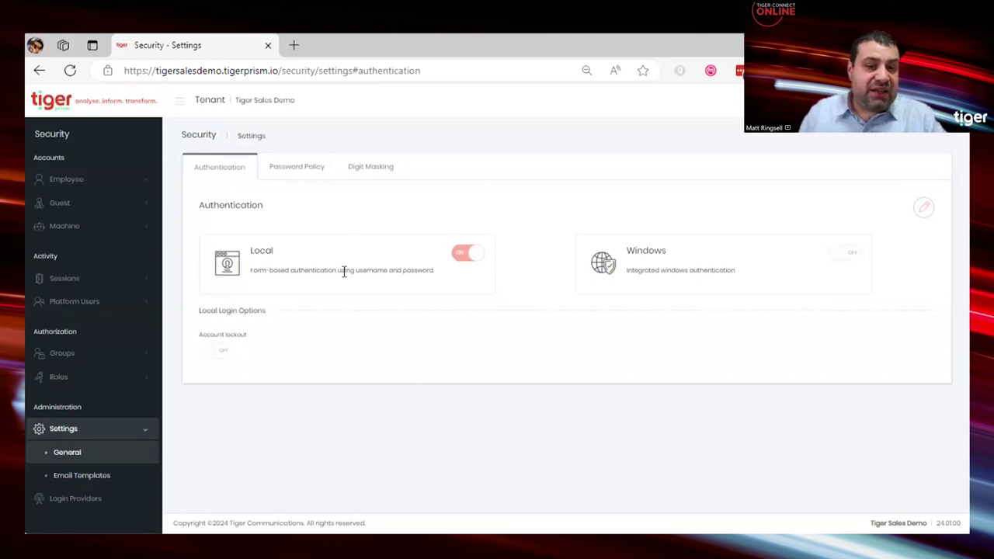
mouse_move(417, 553)
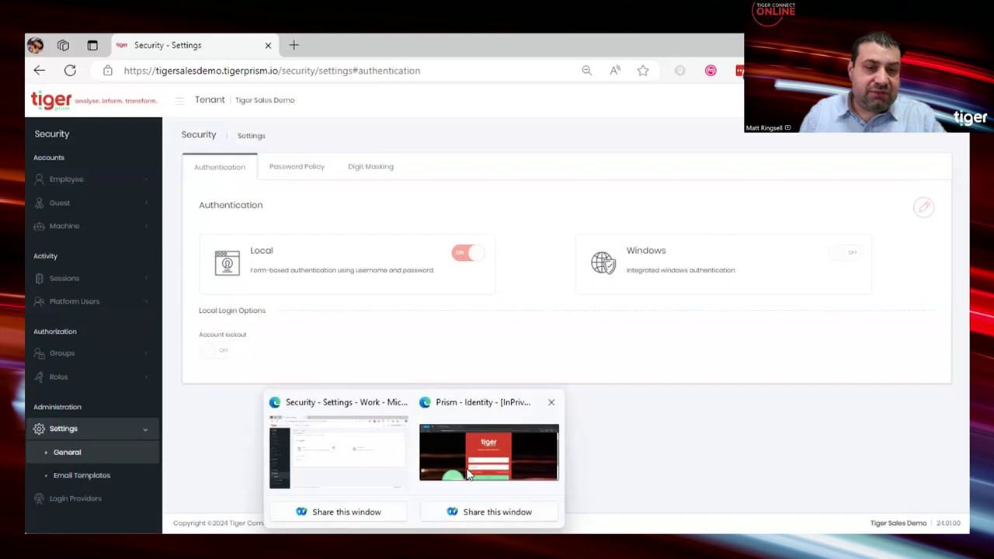
click(487, 457)
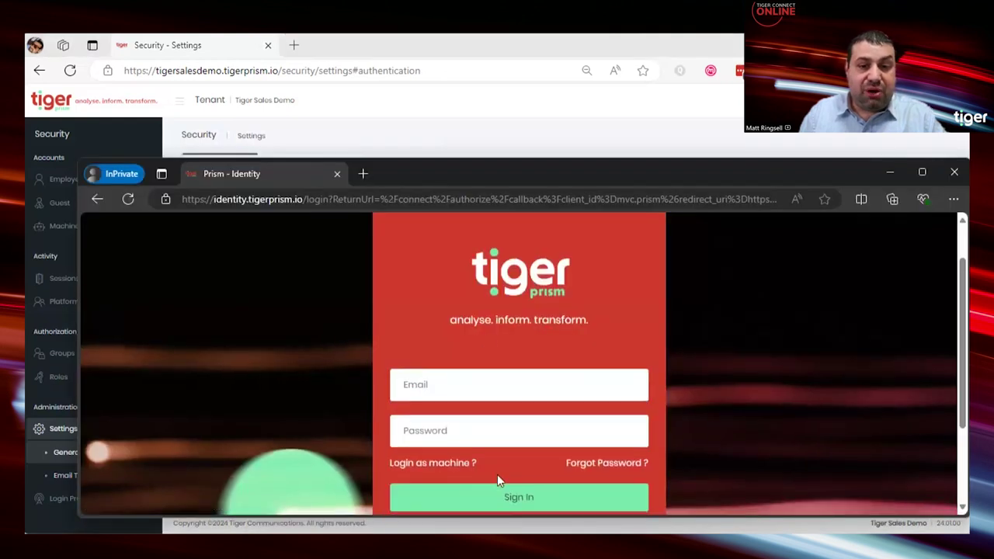
scroll(497, 475, down, 1)
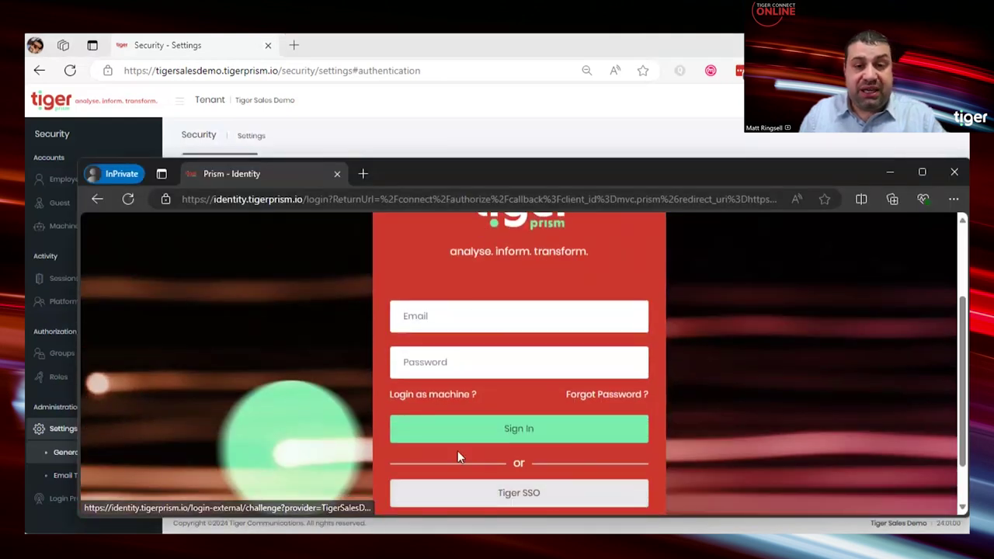
click(883, 174)
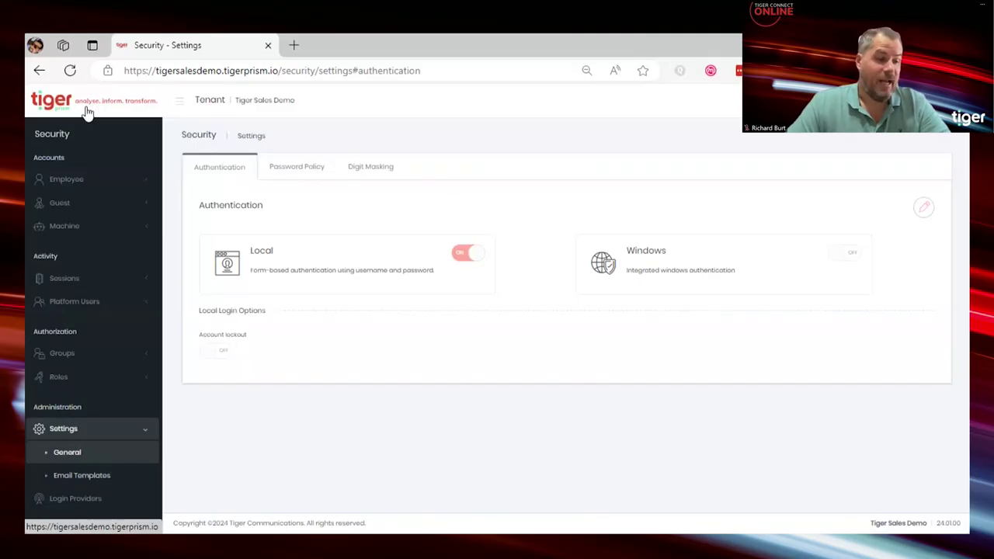
Go to the enterprise departments, expand the Tiger tree and view the endpoints of the Development department.
click(92, 111)
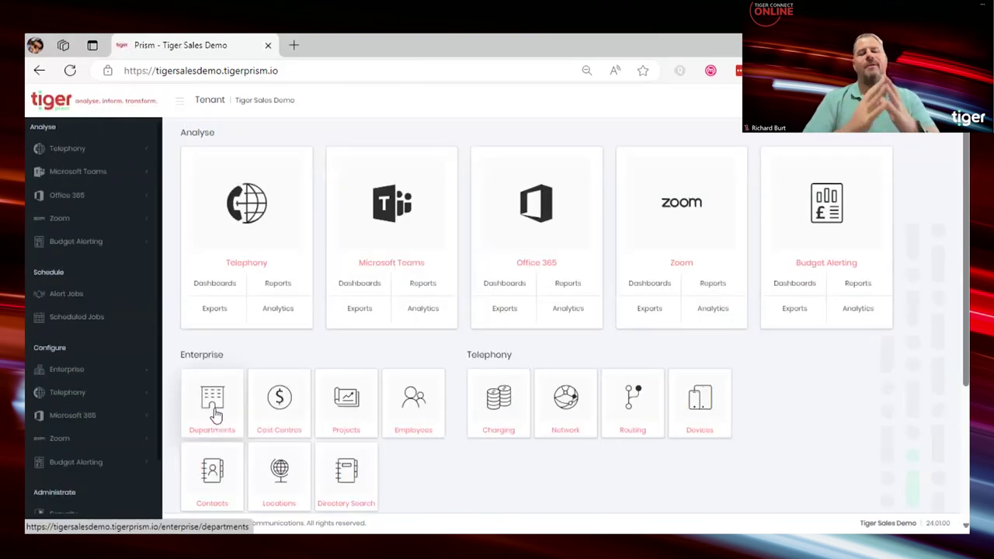
click(215, 411)
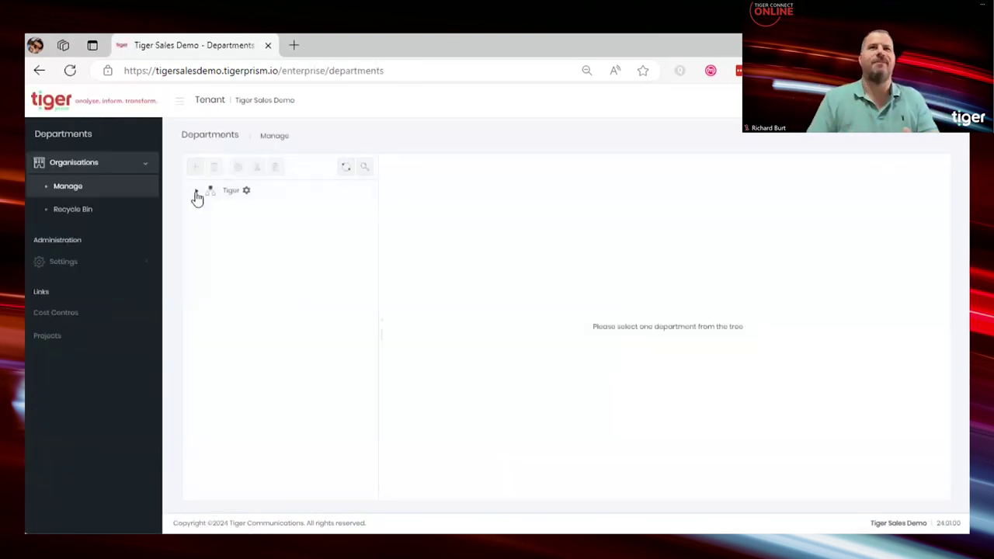
click(198, 192)
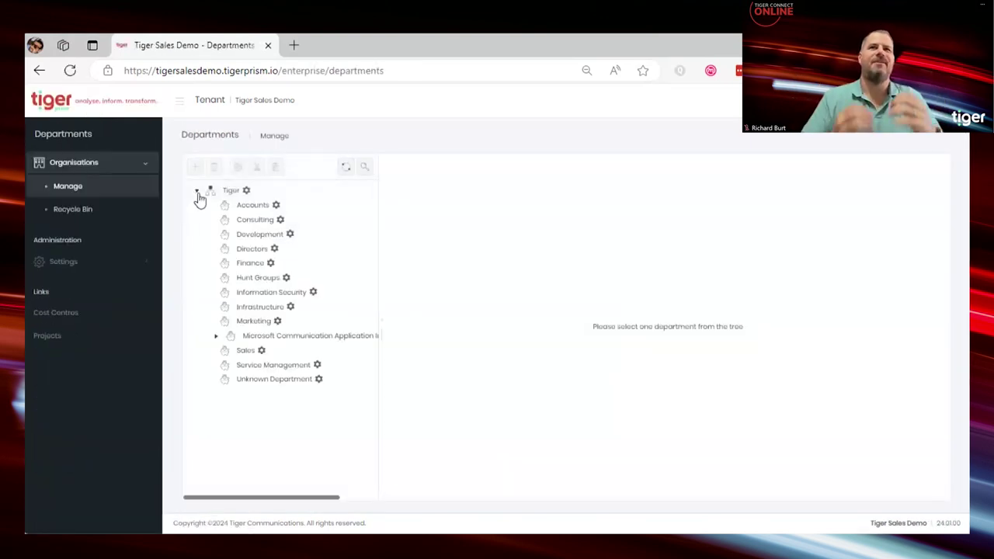
click(255, 248)
click(258, 237)
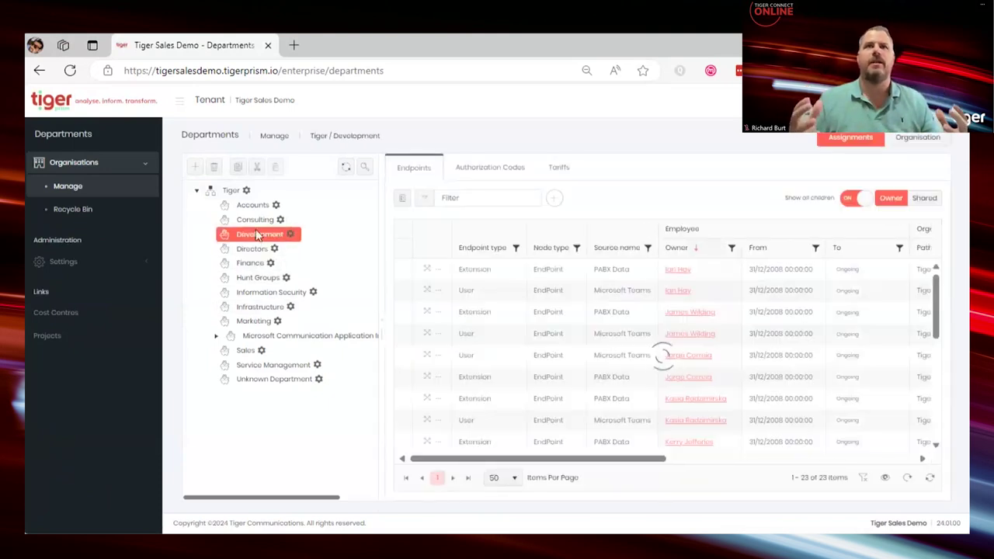
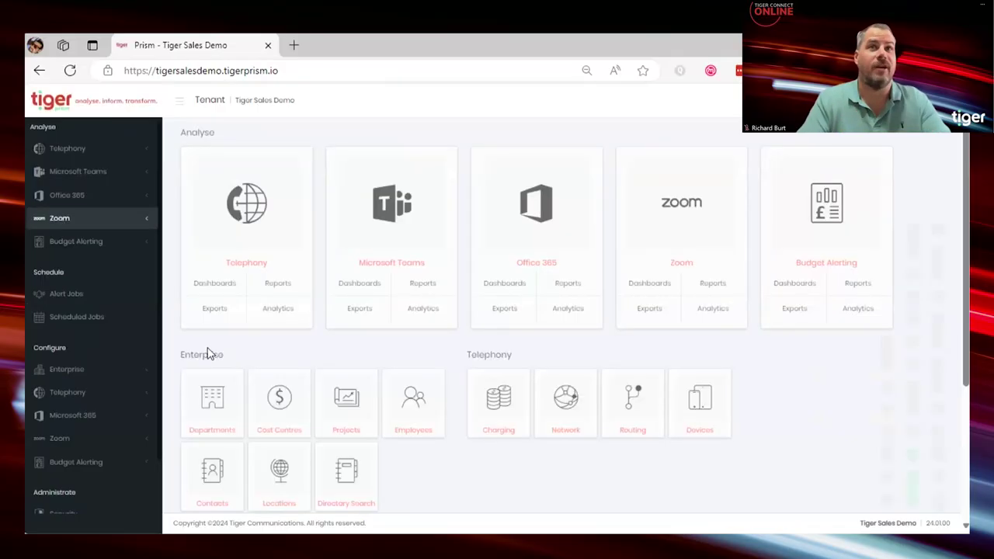
Return to the Security area and show the access groups for cost centres.
scroll(224, 470, down, 3)
click(215, 466)
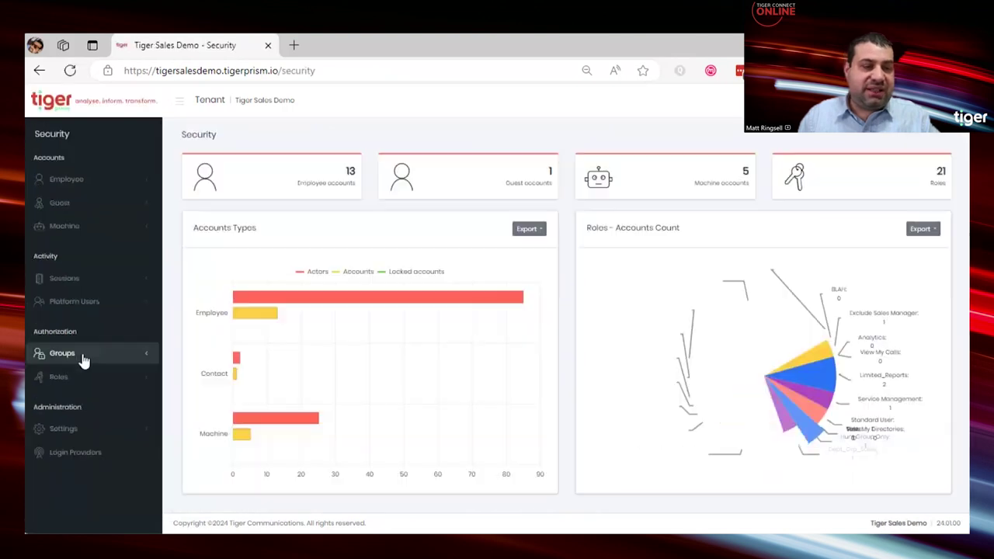
click(84, 360)
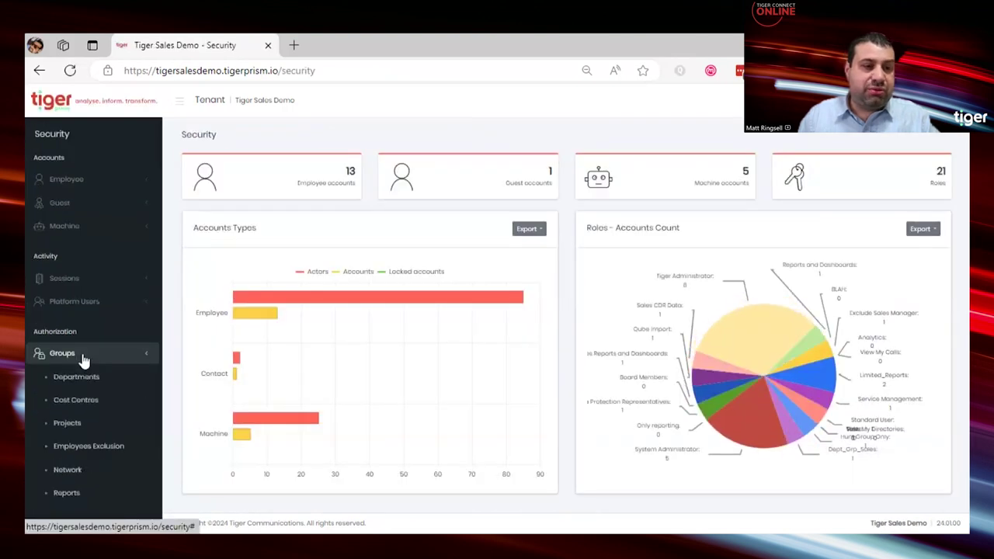
scroll(83, 349, down, 1)
click(80, 338)
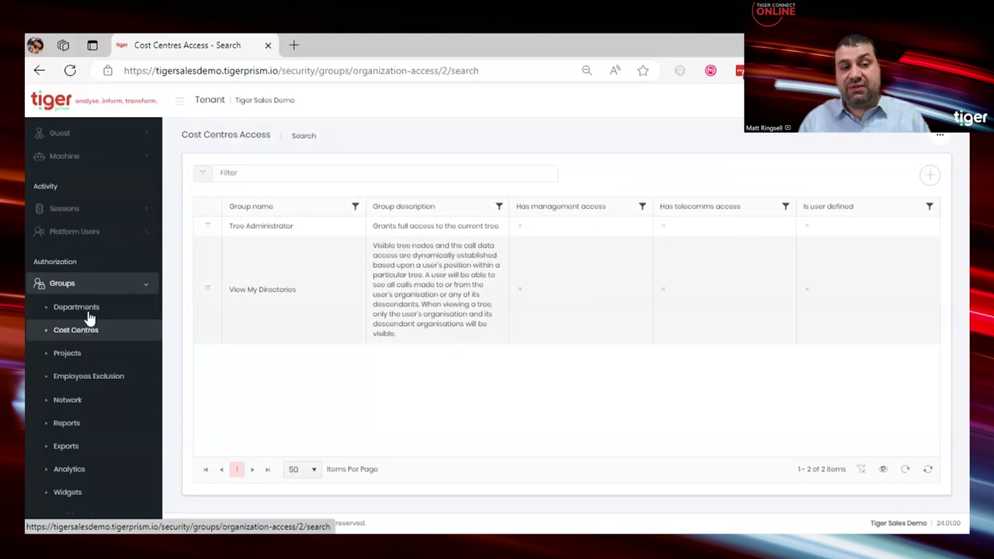
Compare the access groups for departments with those for cost centres.
click(90, 311)
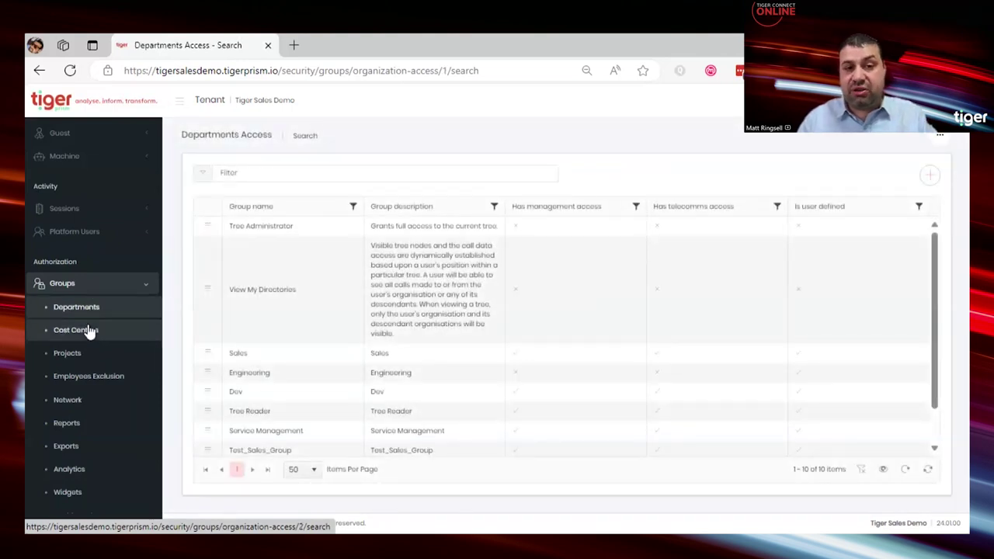
click(89, 329)
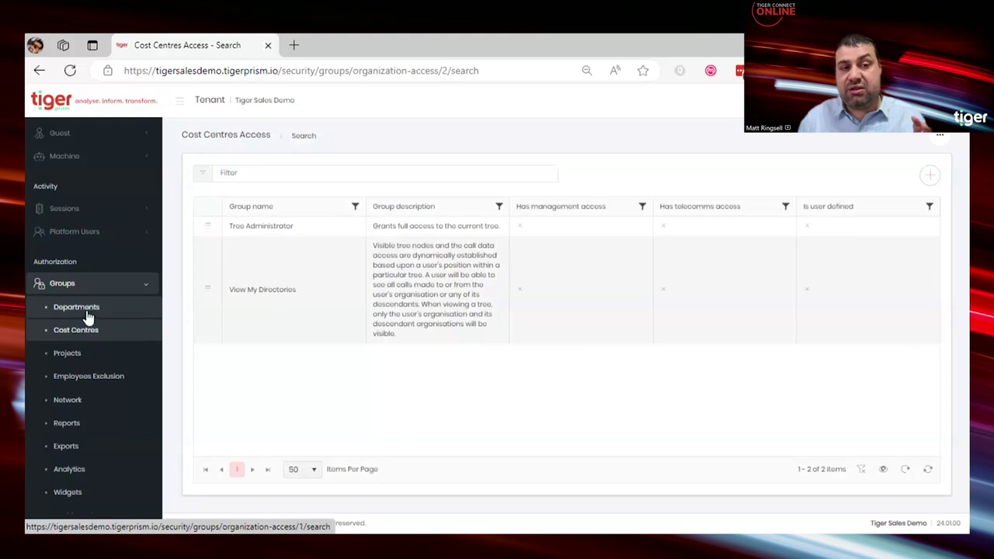
click(88, 315)
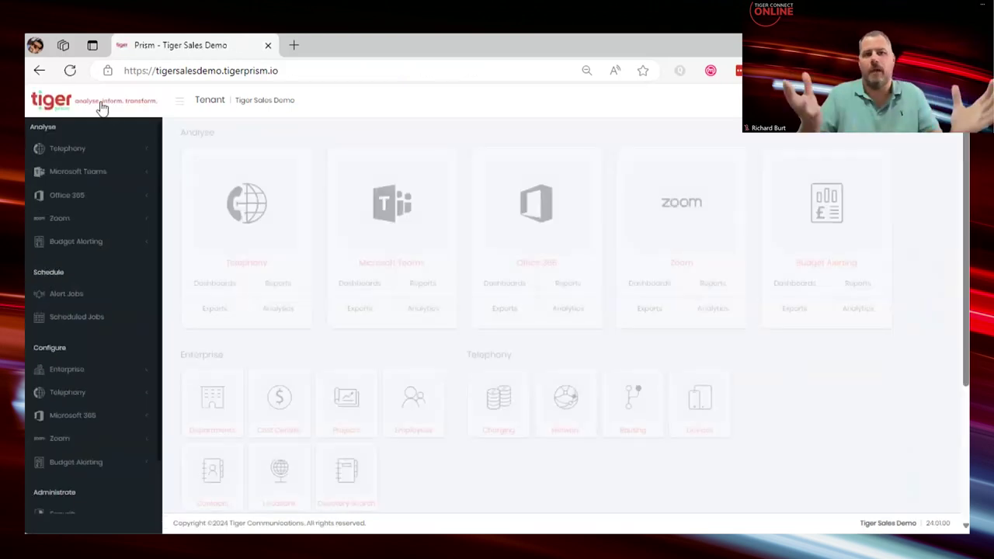
Go to the enterprise departments, expand the Tiger tree and show the endpoints of Microsoft Communication Application Instance.
scroll(215, 410, down, 1)
scroll(219, 411, down, 1)
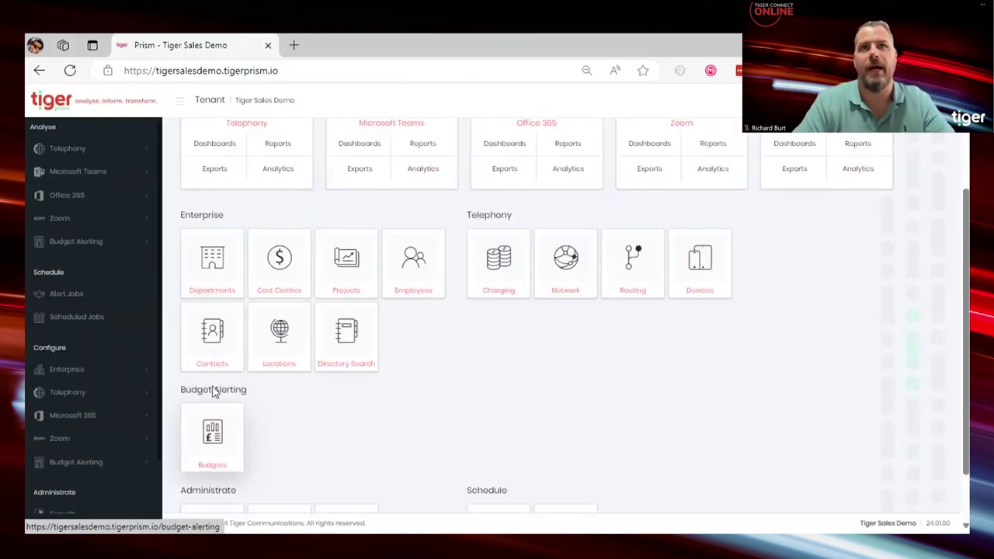
scroll(216, 392, down, 1)
scroll(211, 369, up, 1)
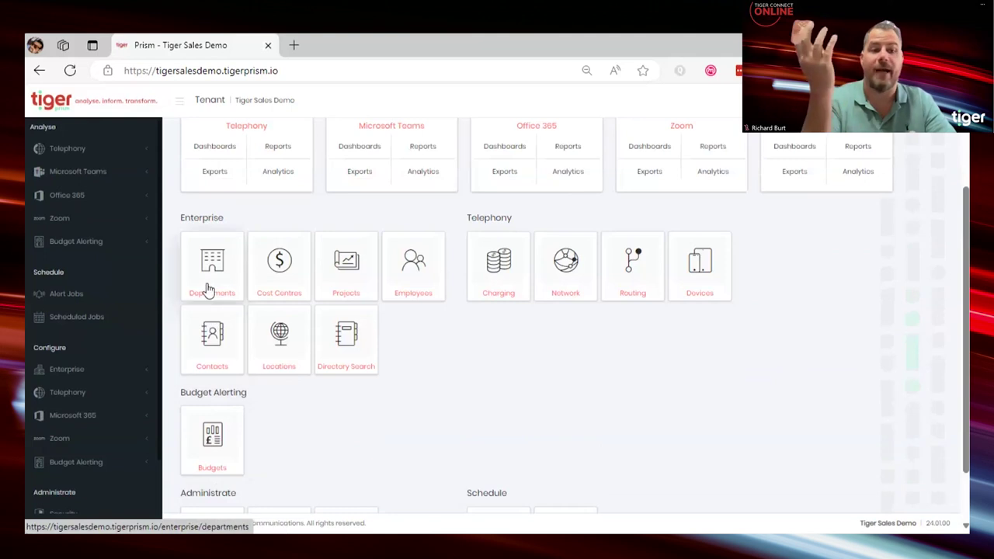
click(207, 289)
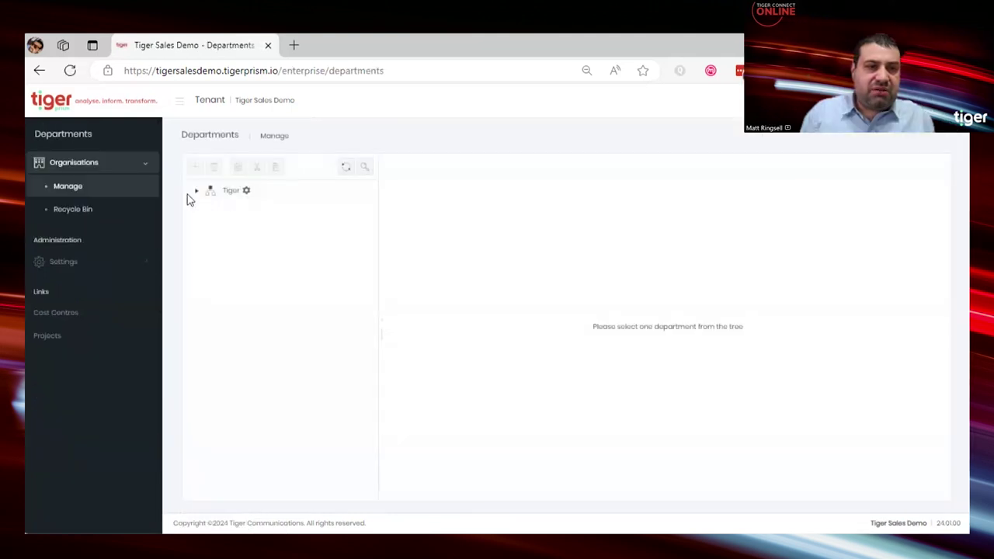
click(195, 190)
click(271, 337)
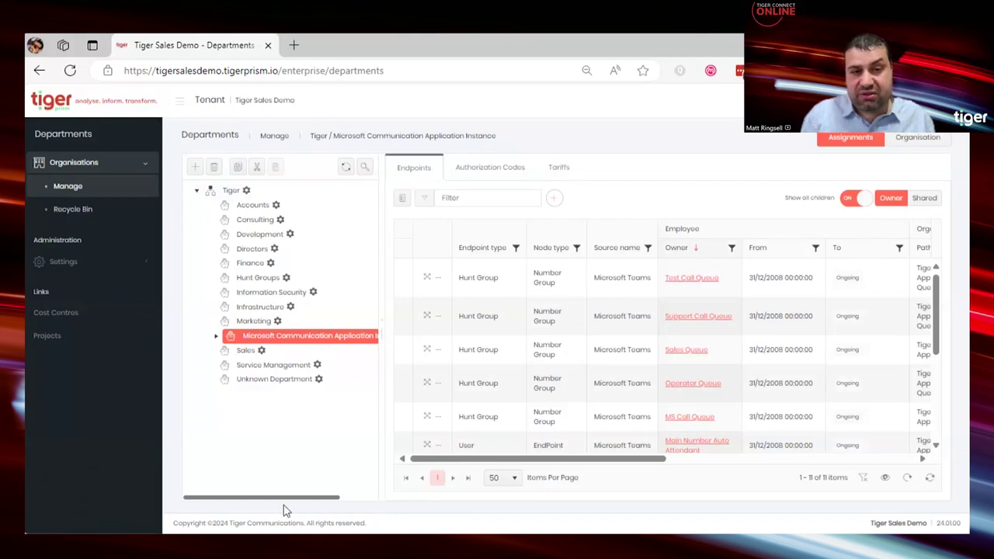
Expand Microsoft Communication Application Instance and look through the call queues beneath it.
drag(283, 502, 322, 502)
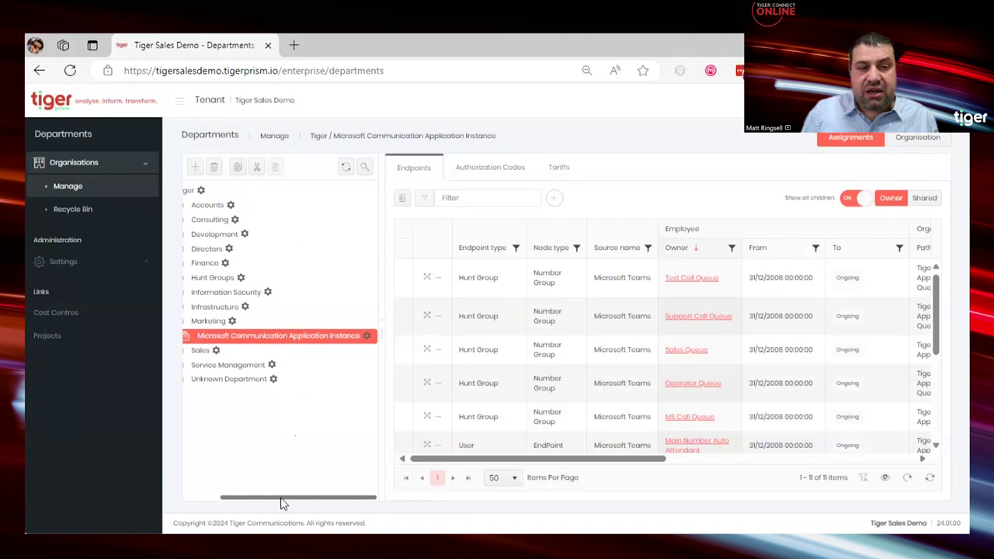
drag(282, 503, 242, 503)
click(217, 335)
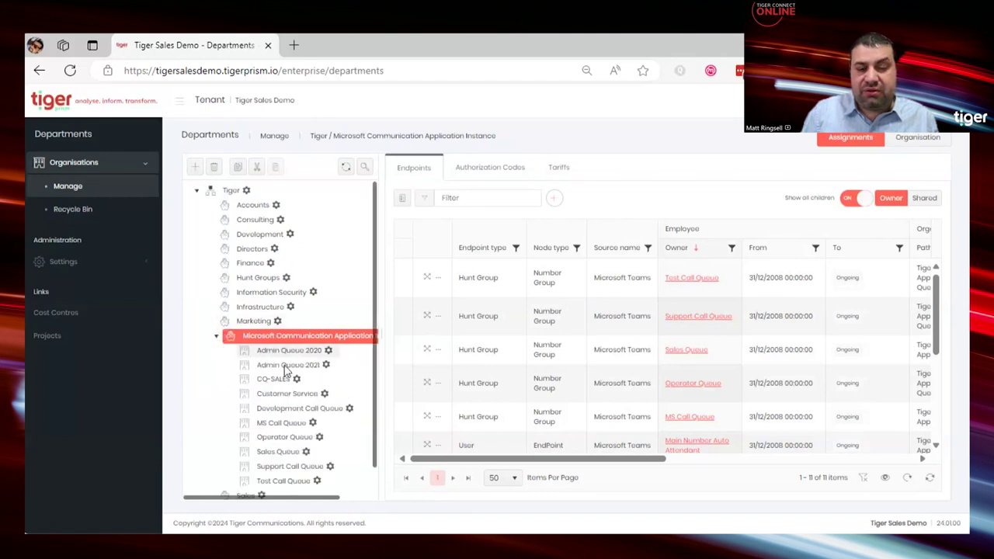
scroll(294, 447, down, 1)
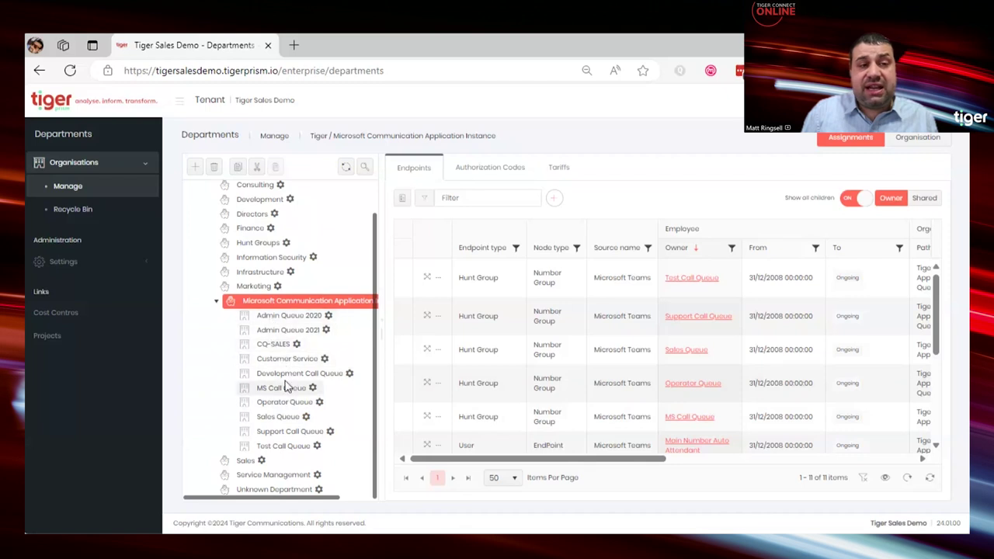
Return to the Security area and start a new departments access group.
click(63, 102)
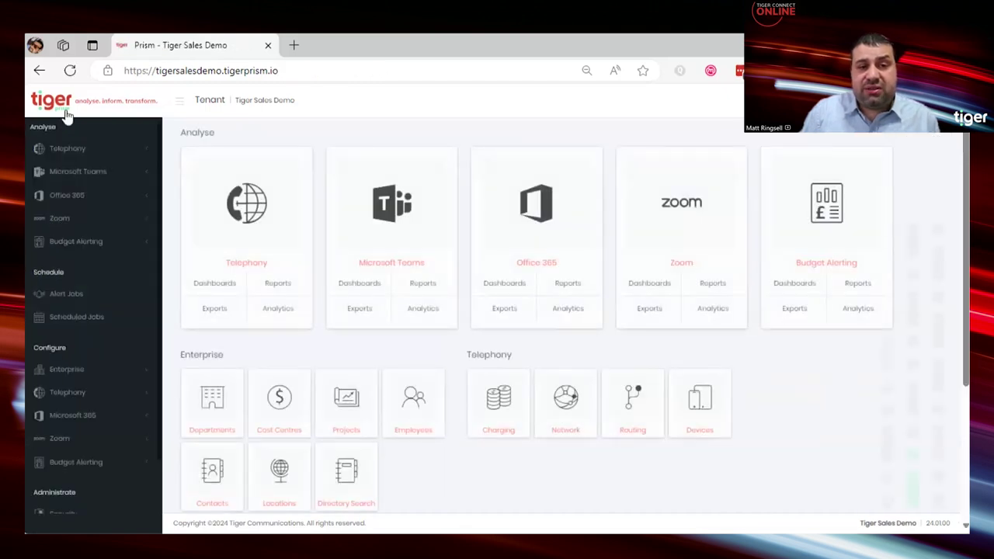
scroll(228, 412, down, 5)
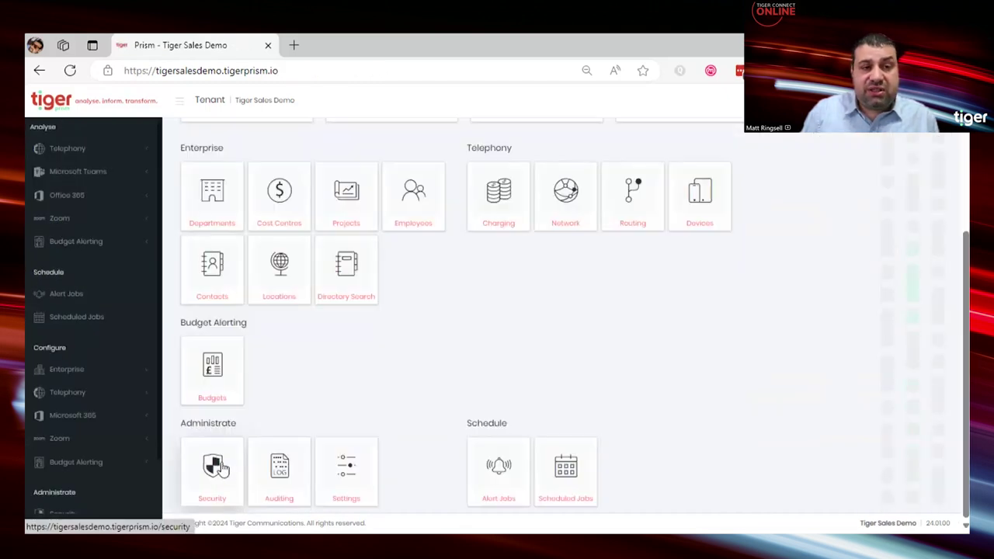
click(220, 468)
click(101, 361)
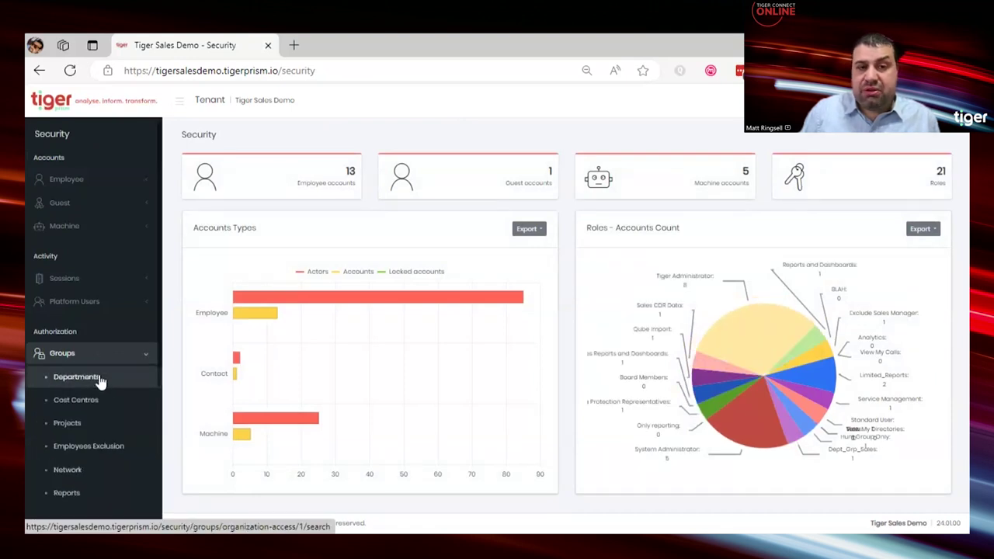
click(99, 378)
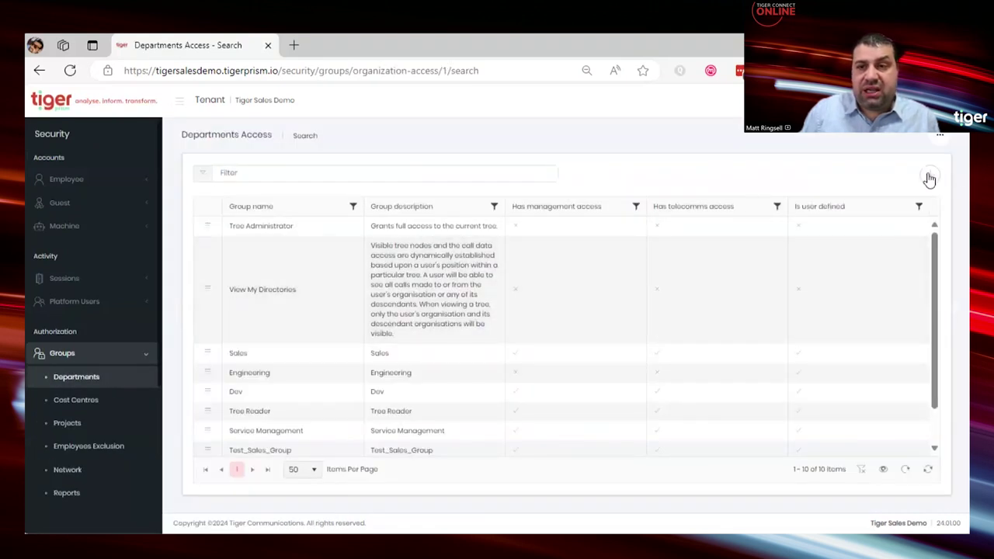
click(929, 179)
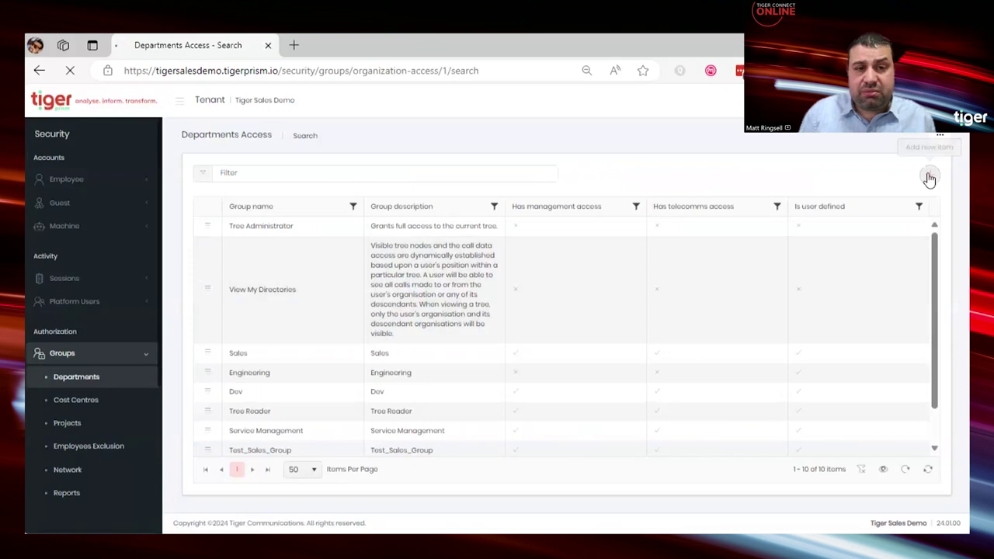
Enter "Call Queue Sales" as both the name and the description of the departments group.
click(399, 224)
text(Call Queue Sales)
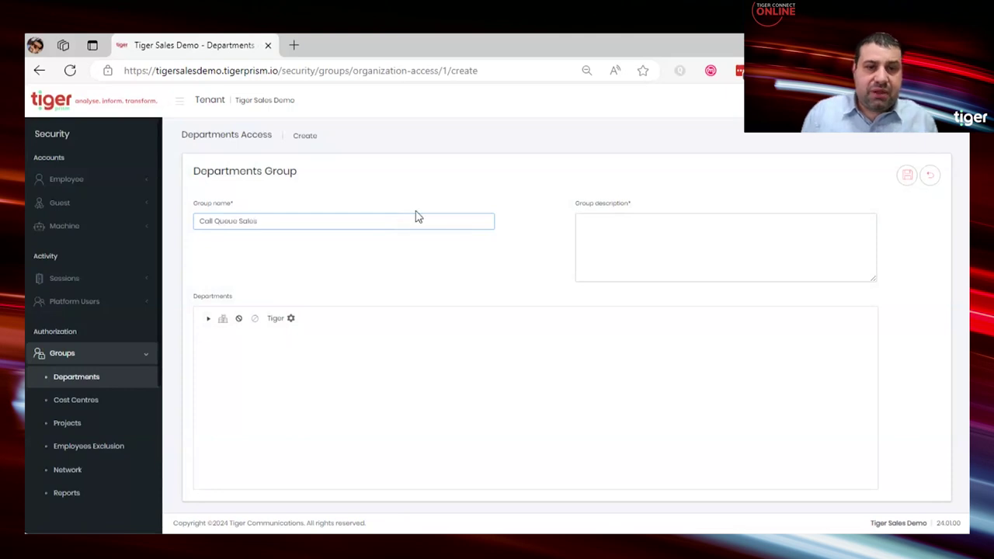
click(173, 222)
drag(198, 220, 524, 256)
key(ctrl+c)
click(694, 238)
key(ctrl+v)
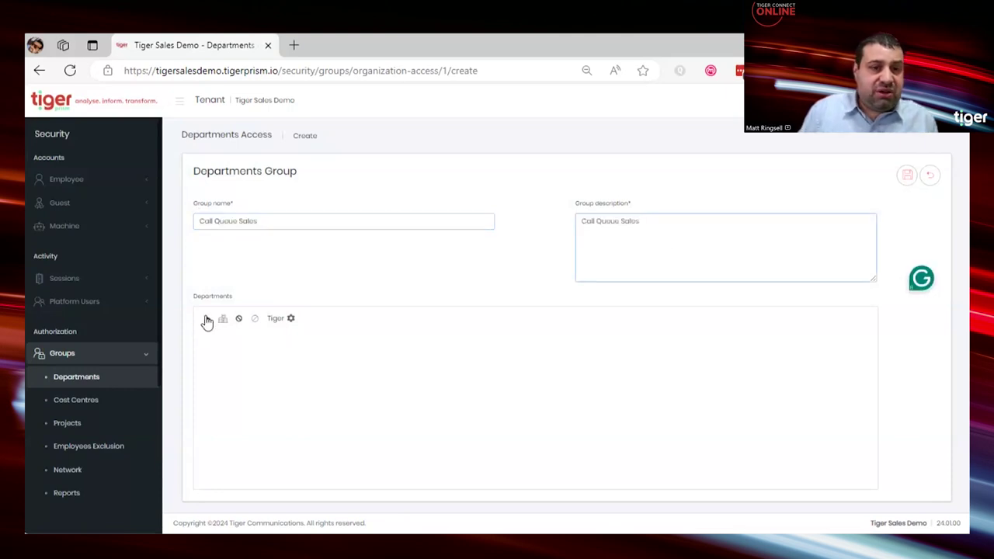
Allow telecoms data access for Sales Queue under Microsoft Communication Application Instance, and save the departments group.
click(208, 318)
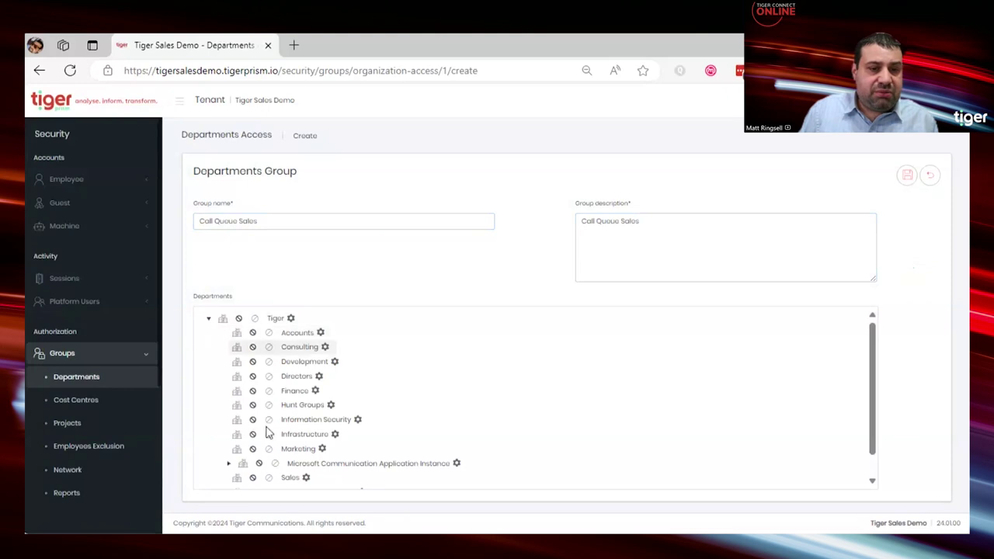
scroll(326, 435, down, 2)
click(224, 440)
scroll(324, 446, down, 3)
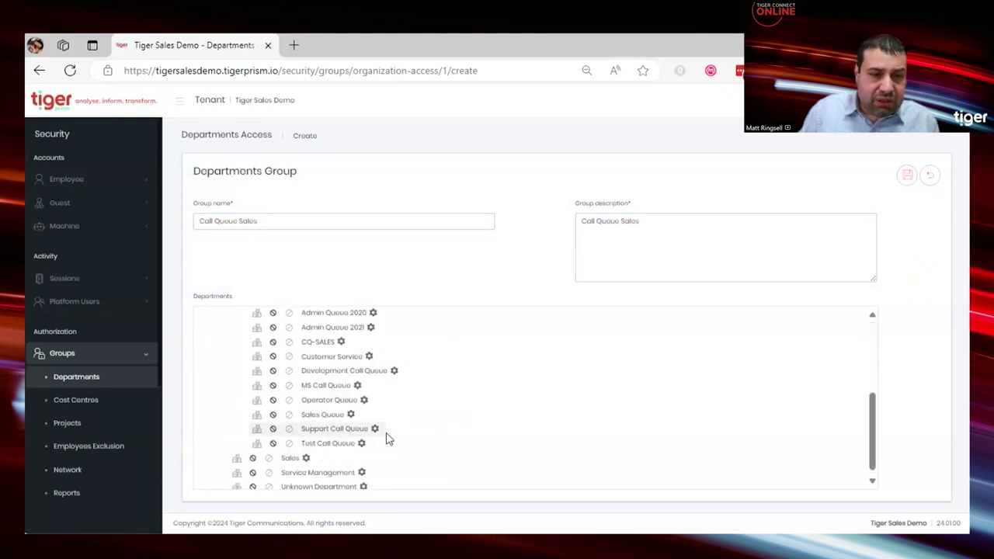
click(351, 414)
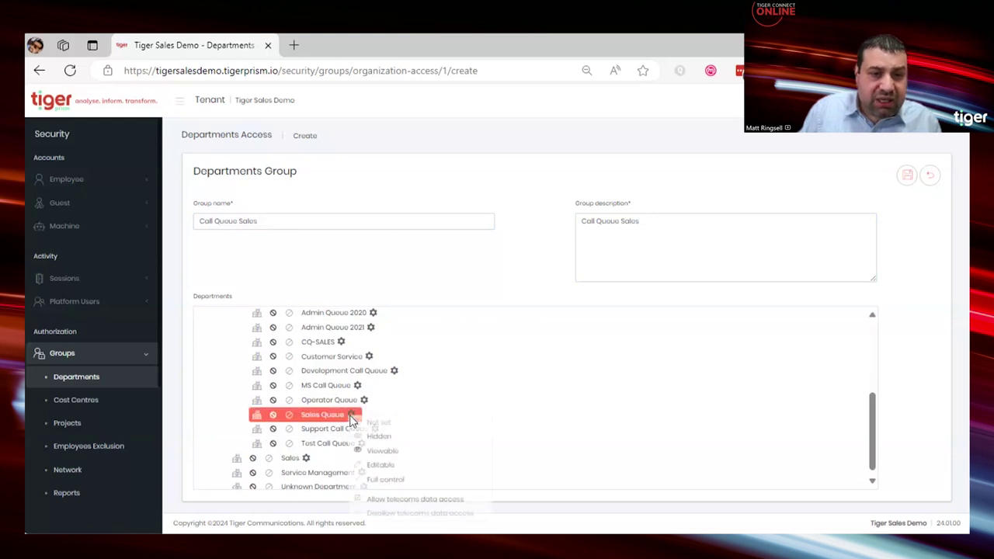
click(376, 503)
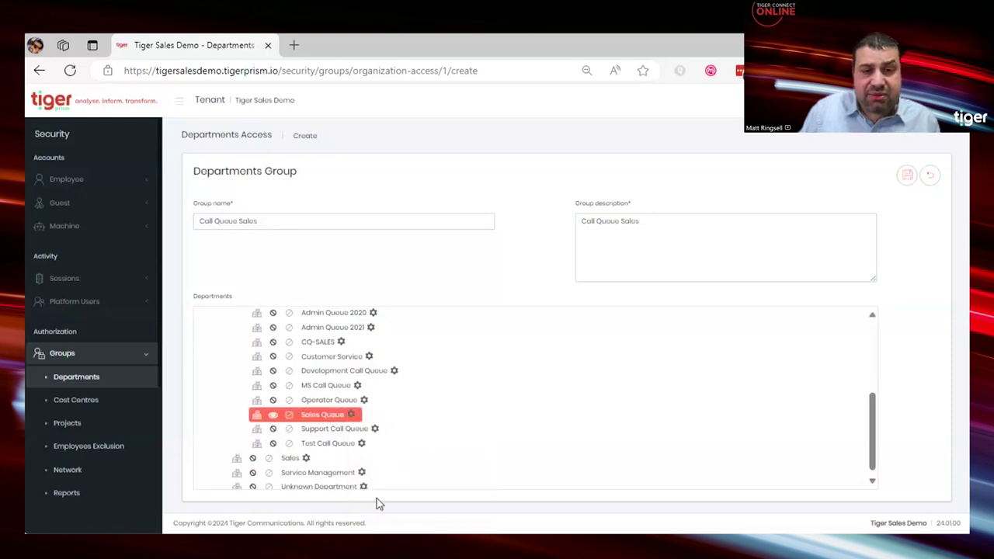
click(907, 178)
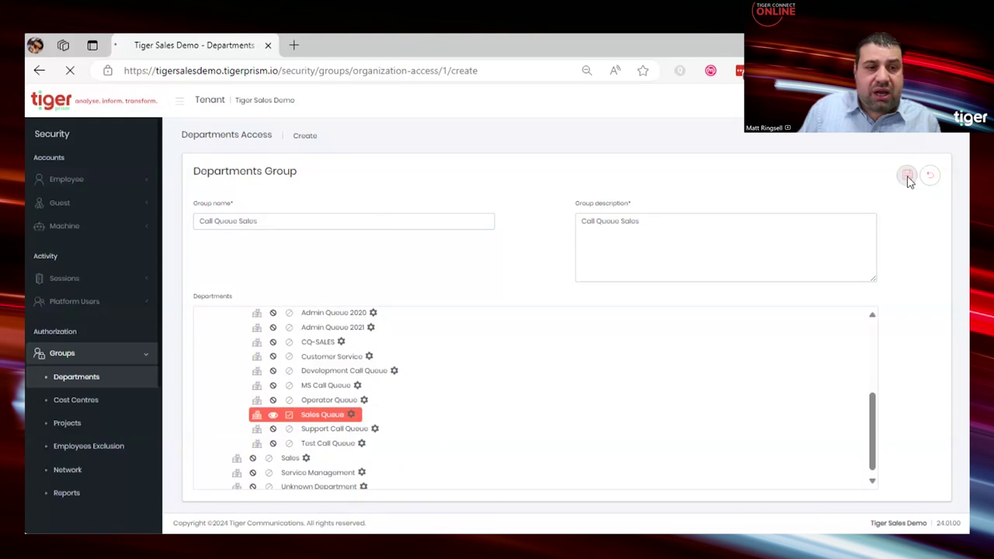
Open the Sales Dashboards access group and show its granted dashboards.
scroll(151, 419, down, 1)
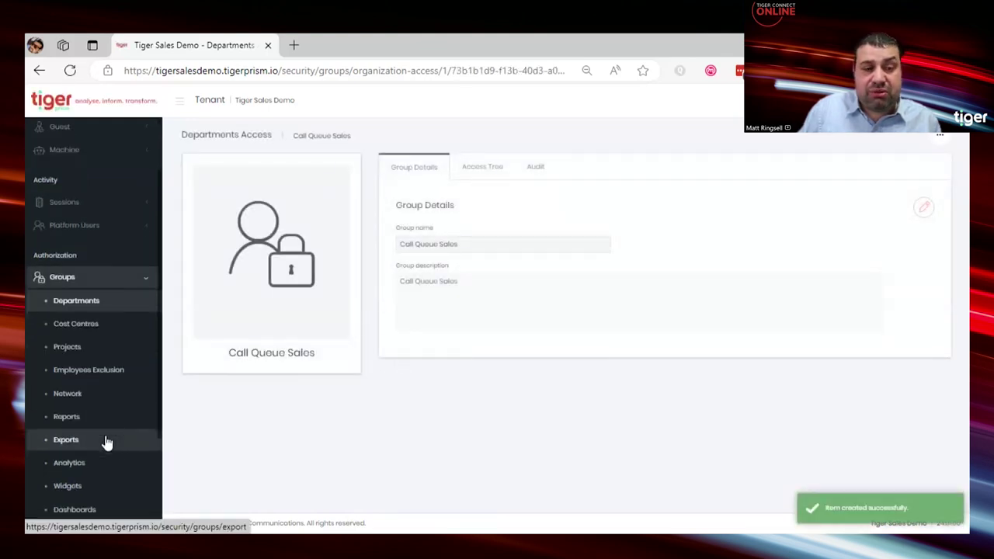
scroll(101, 439, down, 1)
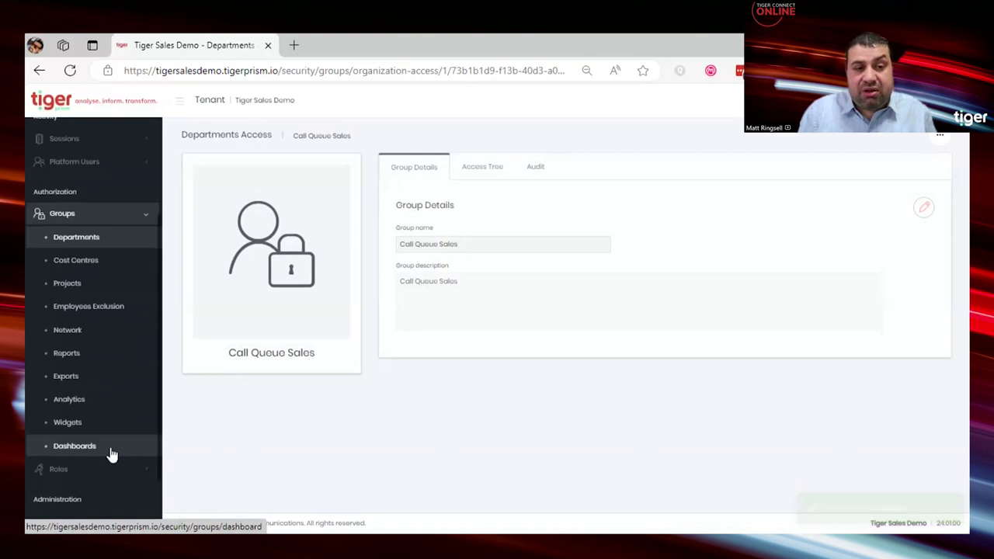
click(110, 453)
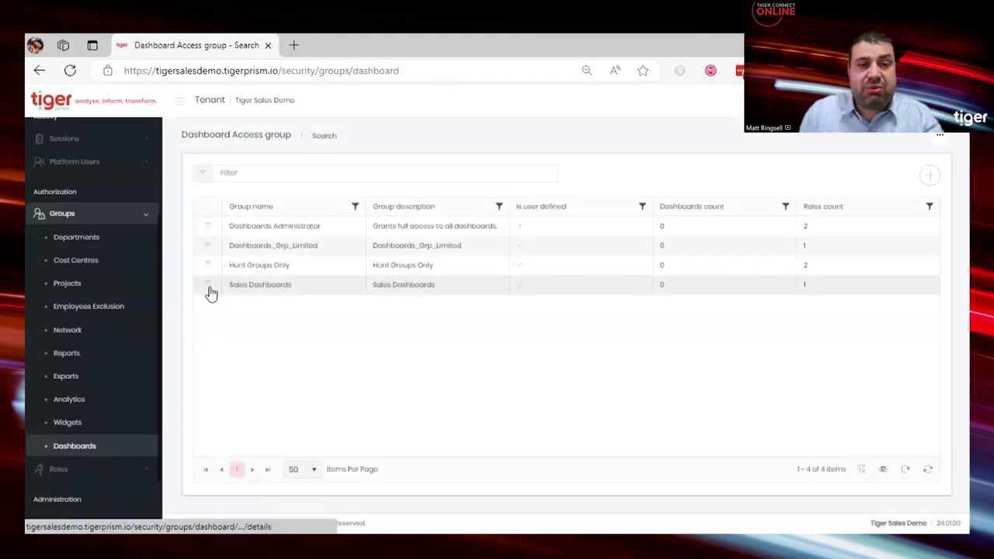
click(213, 293)
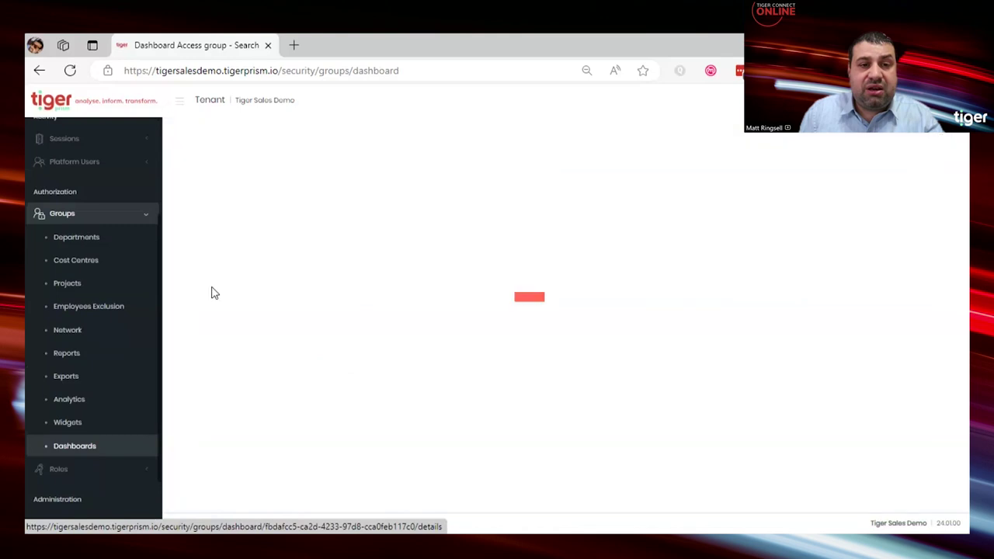
click(493, 164)
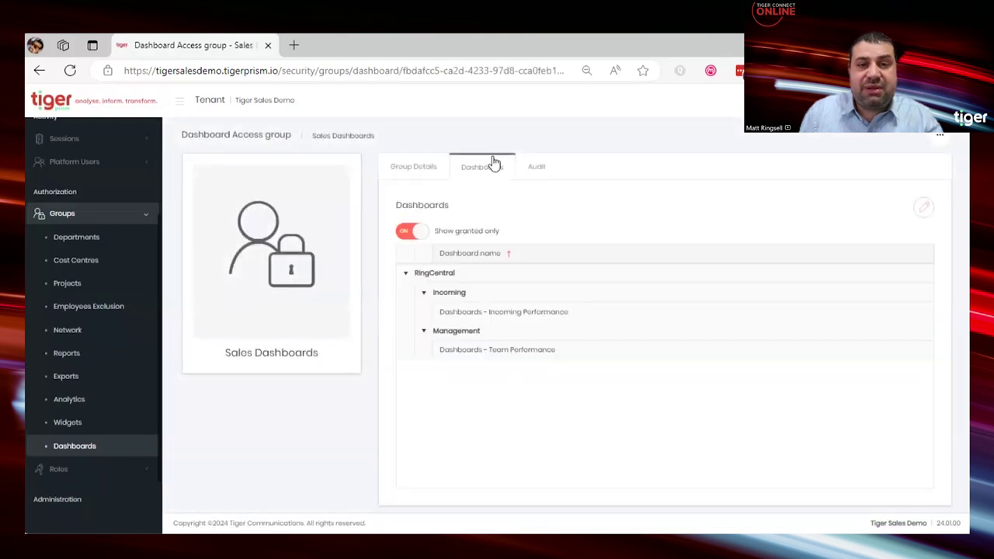
Grant the group access to the Microsoft Teams Call Queues and Call Queues Summary dashboards, and save the change.
click(926, 209)
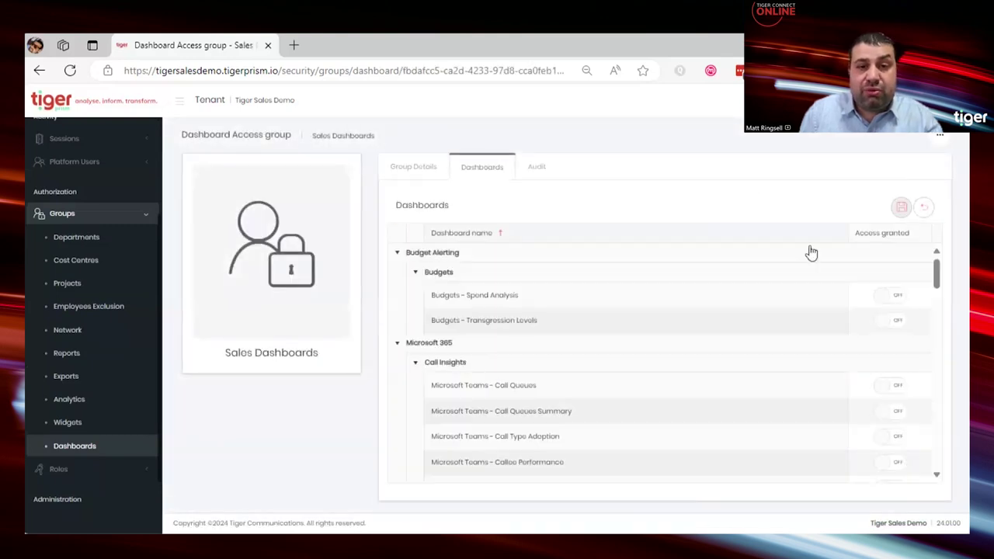
scroll(528, 396, down, 2)
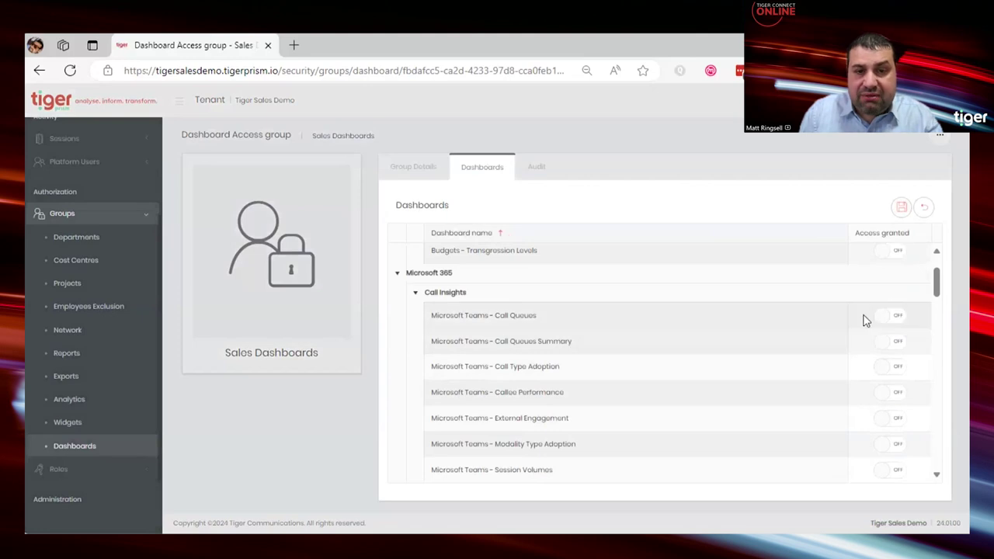
click(899, 317)
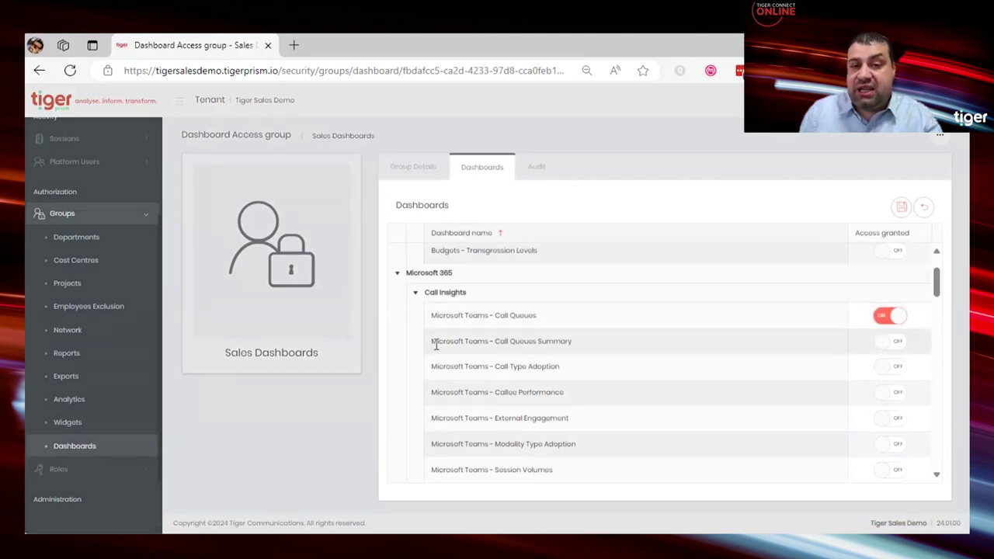
drag(433, 342, 577, 345)
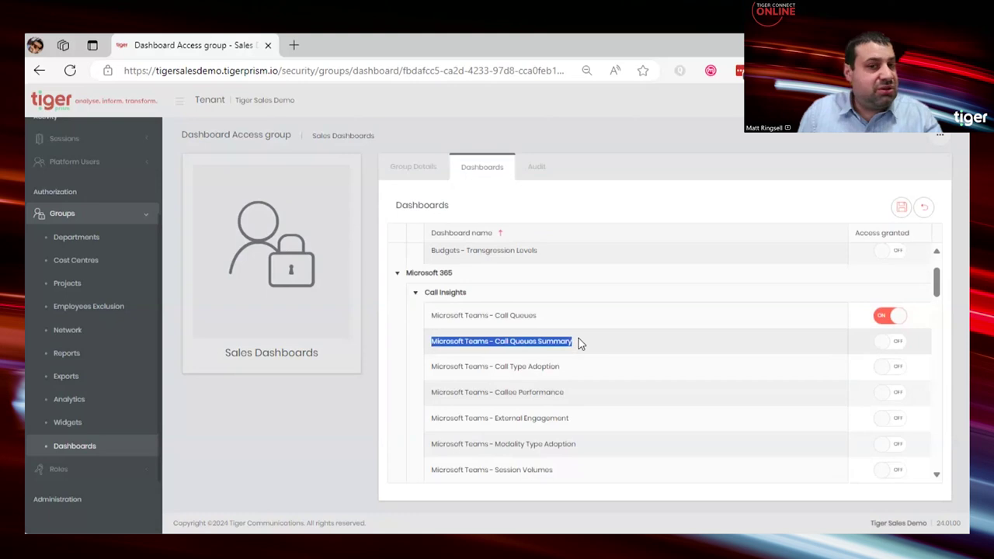
click(883, 346)
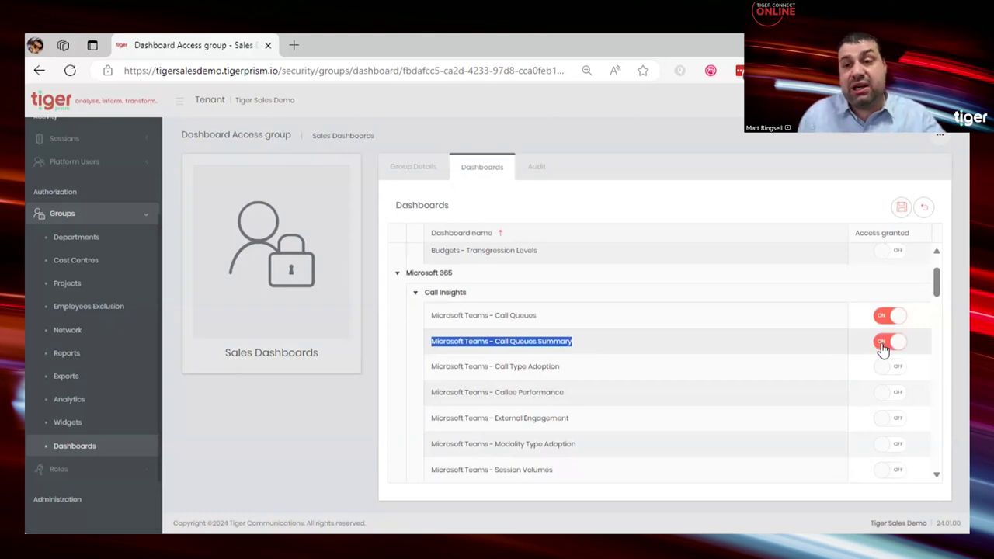
click(901, 210)
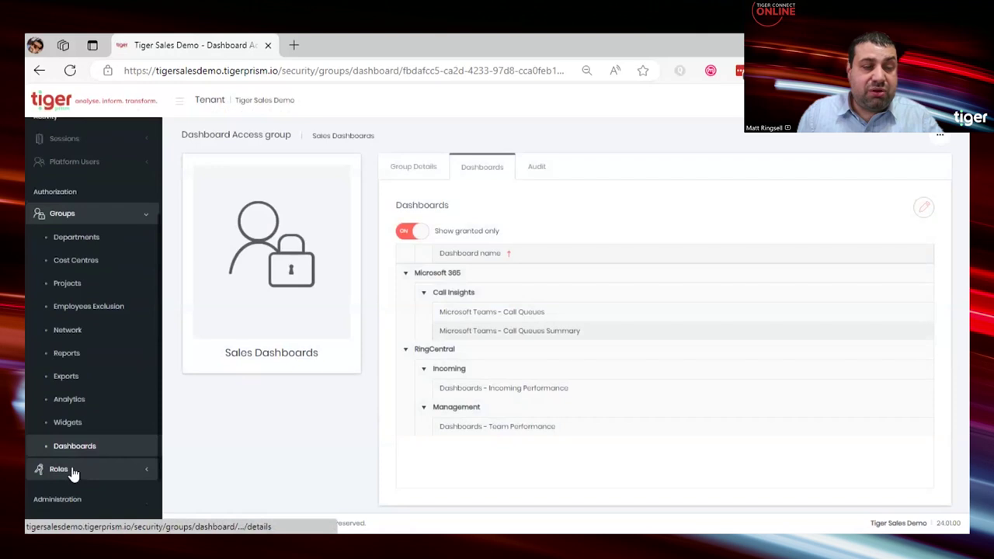
Start a new role and enter "Sales Call Queue" as both its name and its description.
click(73, 472)
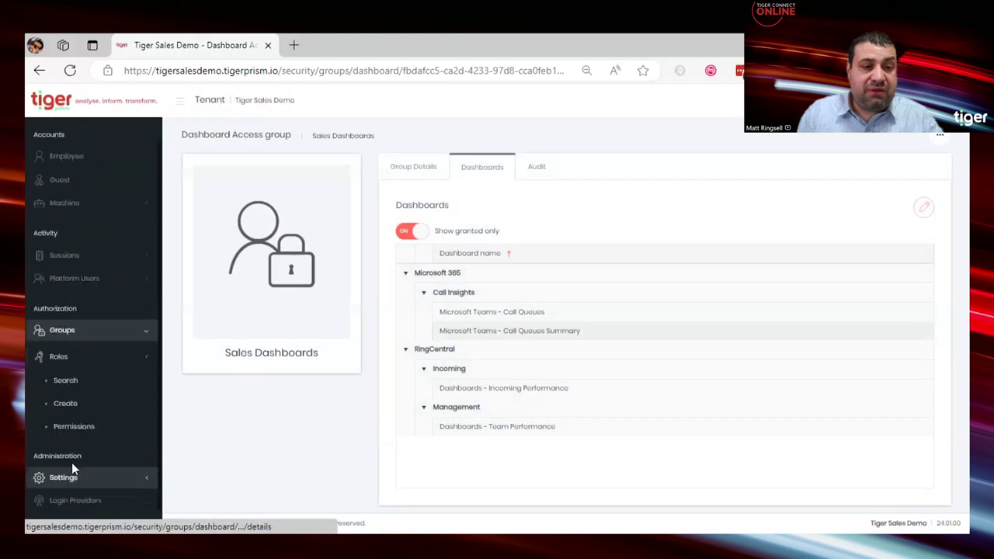
click(81, 402)
click(394, 291)
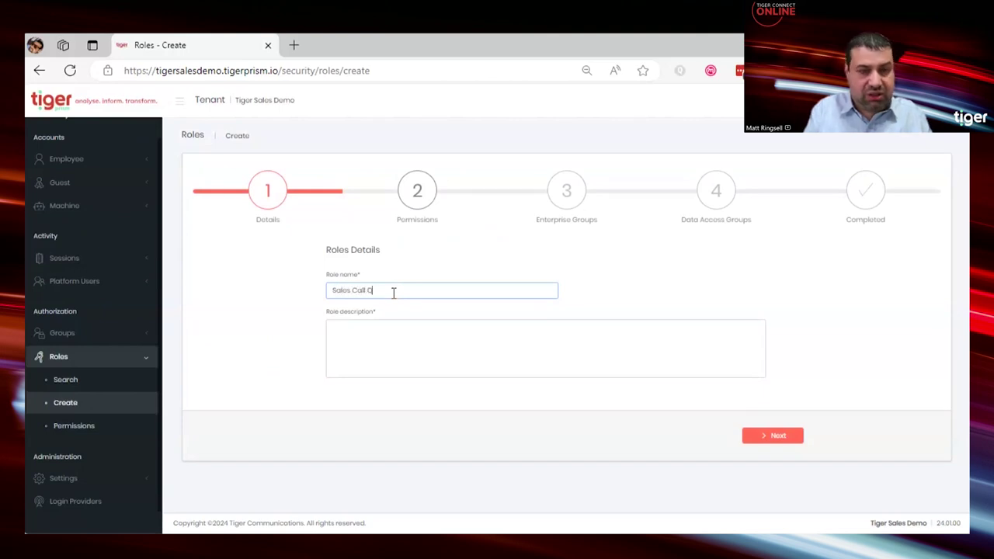
text(Sales Call Queue)
key(ctrl+a)
key(ctrl+c)
click(365, 342)
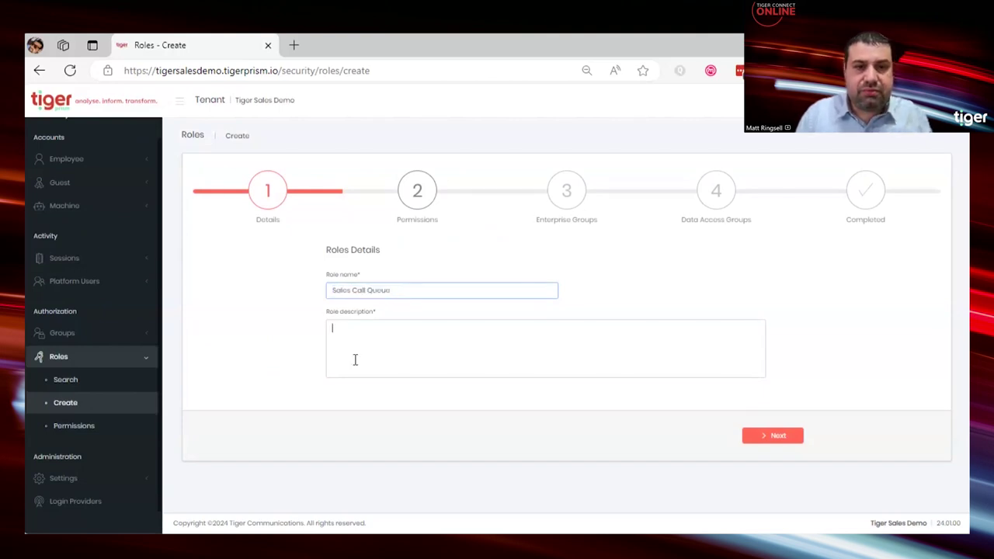
key(ctrl+v)
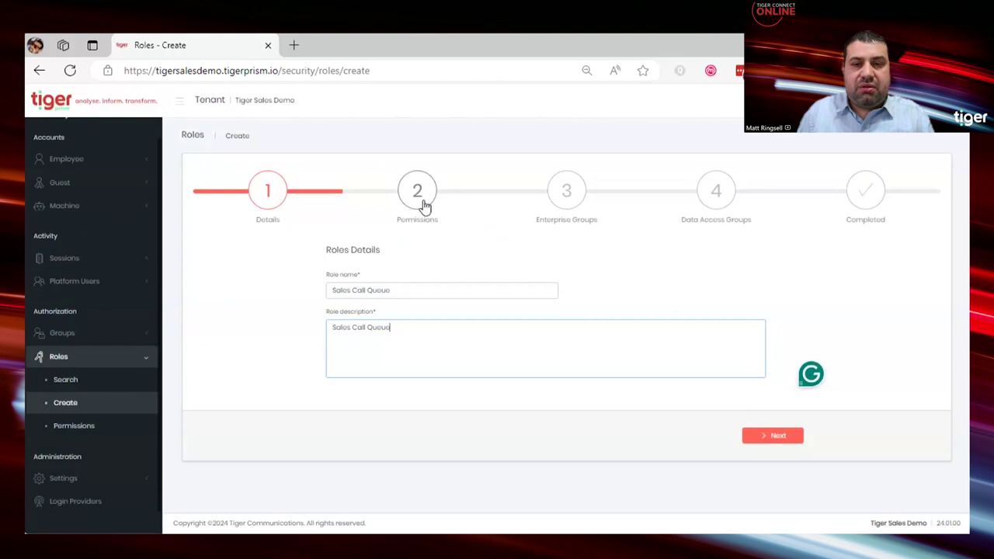
Assign the Call Queue Sales departments group to the new role and finish creating the role.
click(425, 206)
click(552, 204)
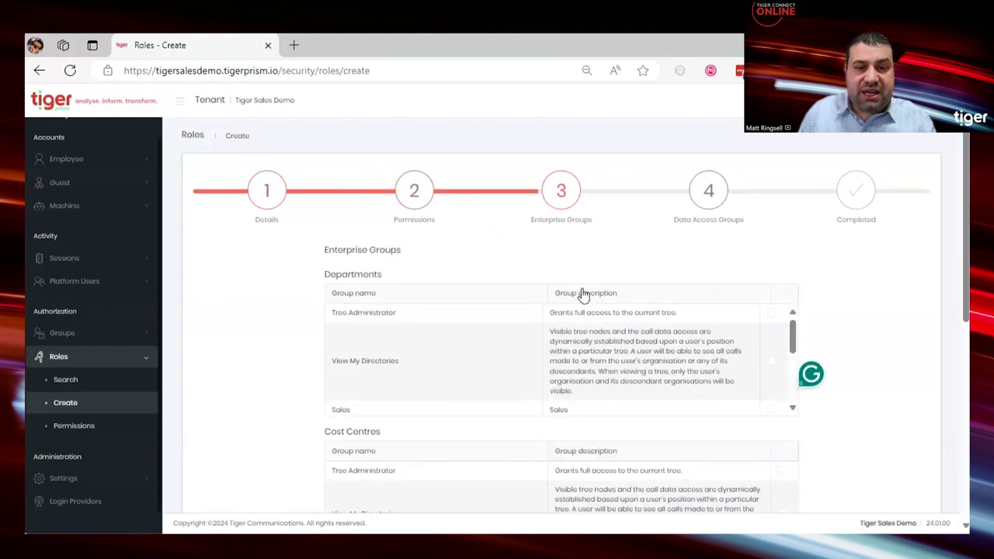
scroll(707, 362, down, 5)
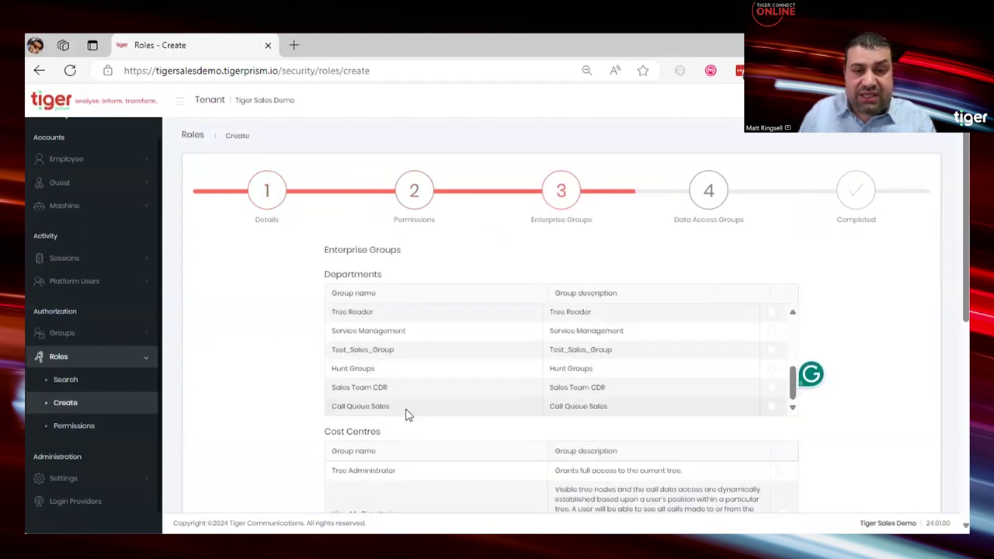
click(771, 406)
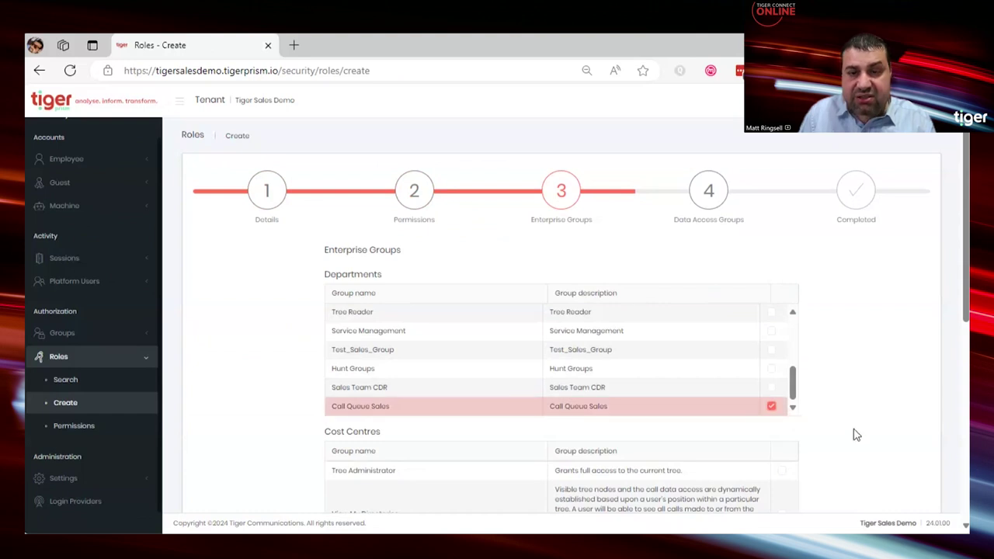
scroll(876, 455, down, 5)
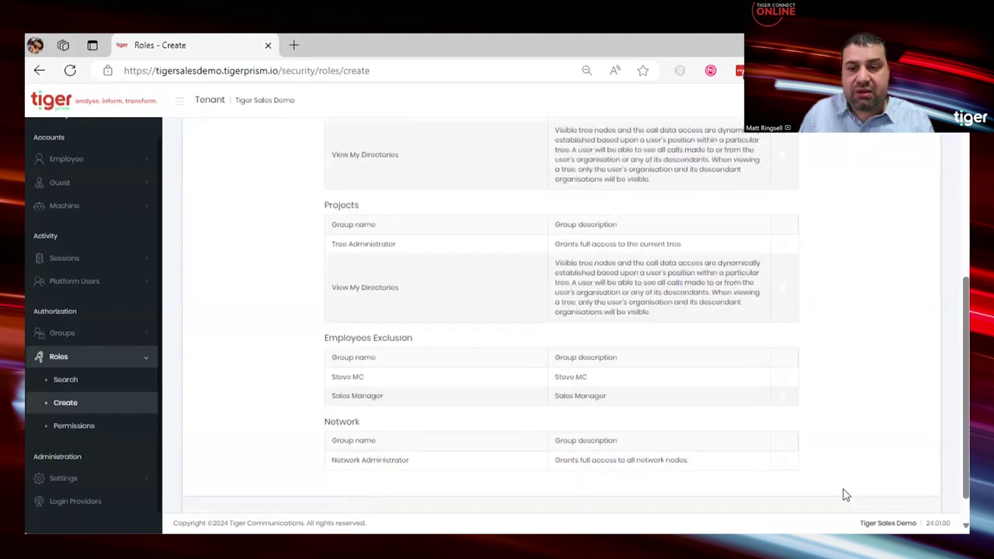
click(770, 484)
click(771, 485)
click(771, 488)
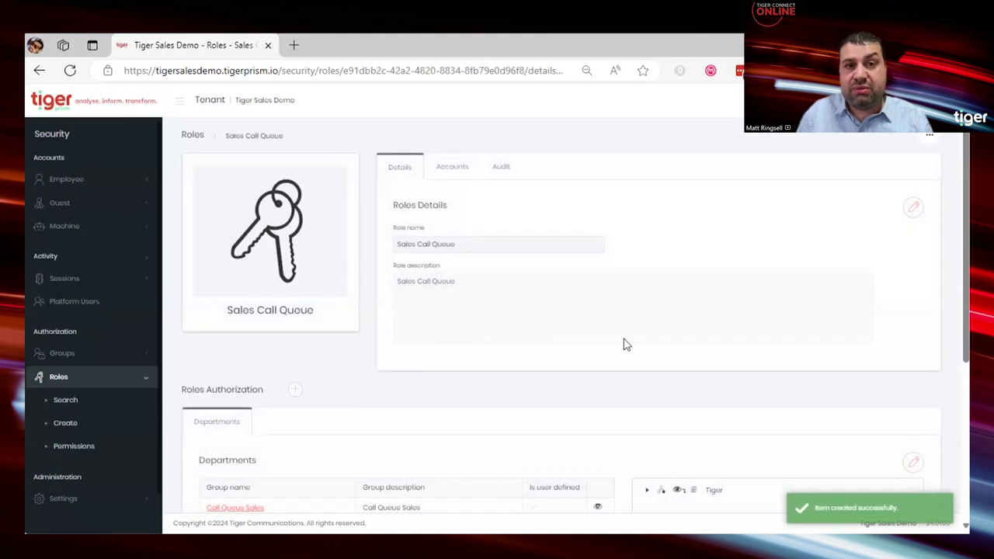
Find the first listed employee account and show its assigned roles.
click(68, 185)
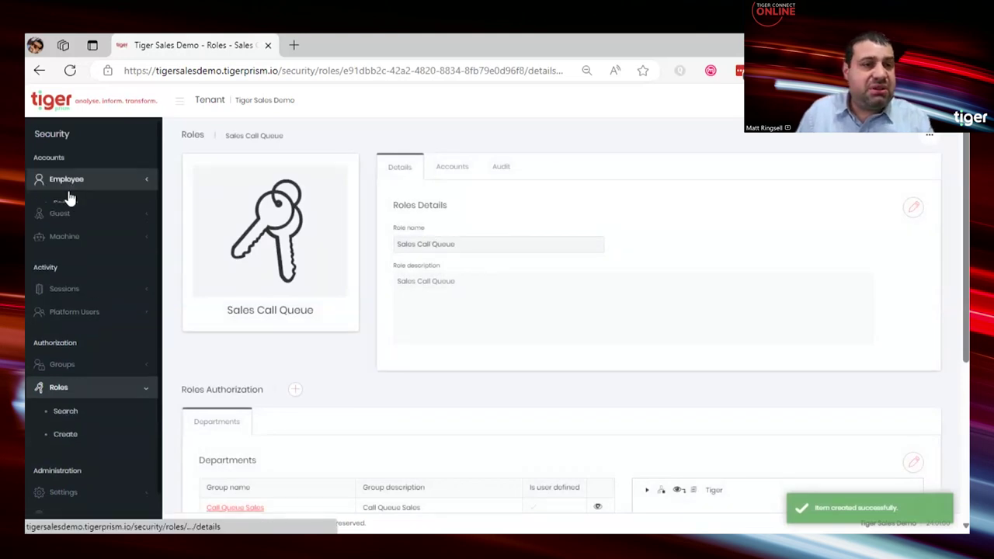
click(74, 206)
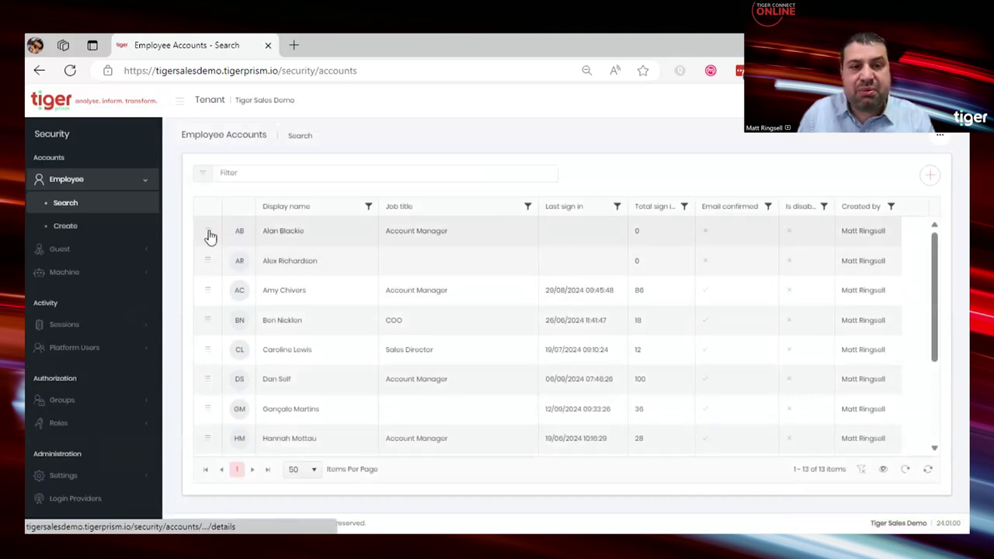
click(210, 236)
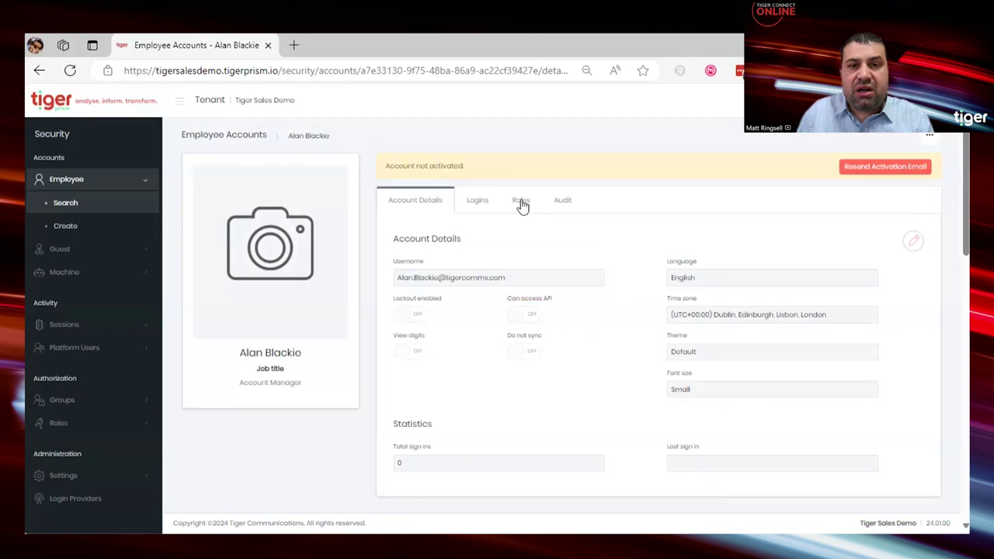
click(521, 204)
Turn on the Sales Call Queue role for the employee account and save the change.
click(912, 242)
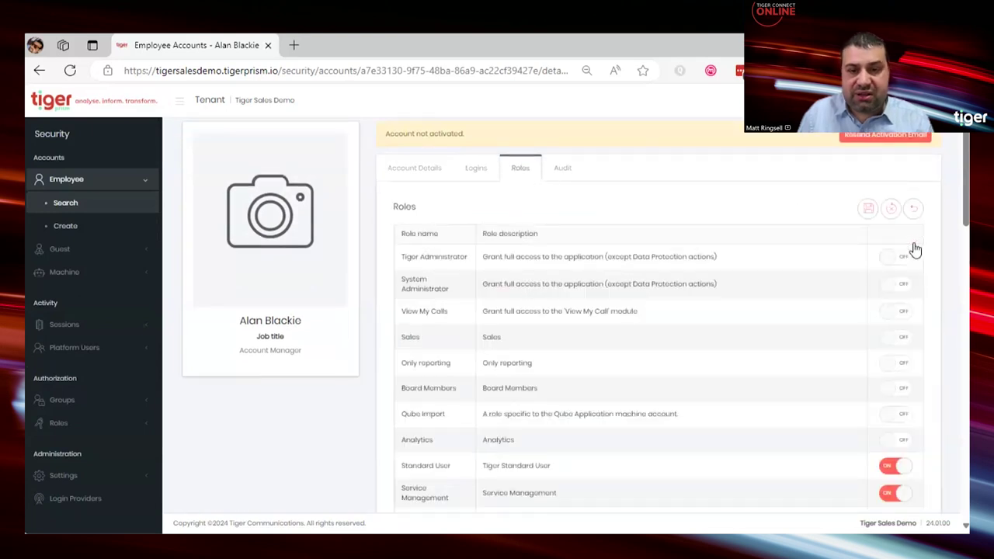
scroll(915, 249, down, 5)
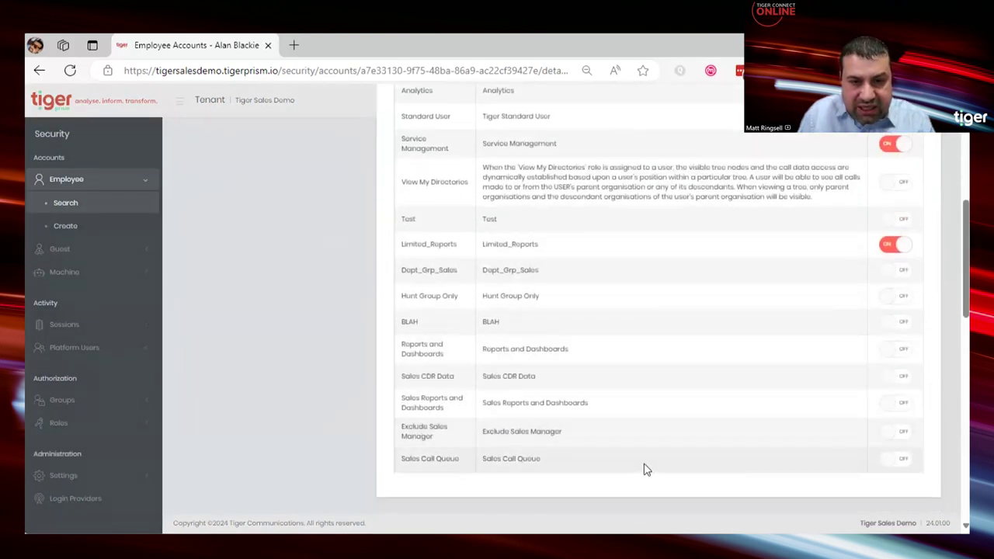
click(896, 462)
scroll(899, 253, up, 3)
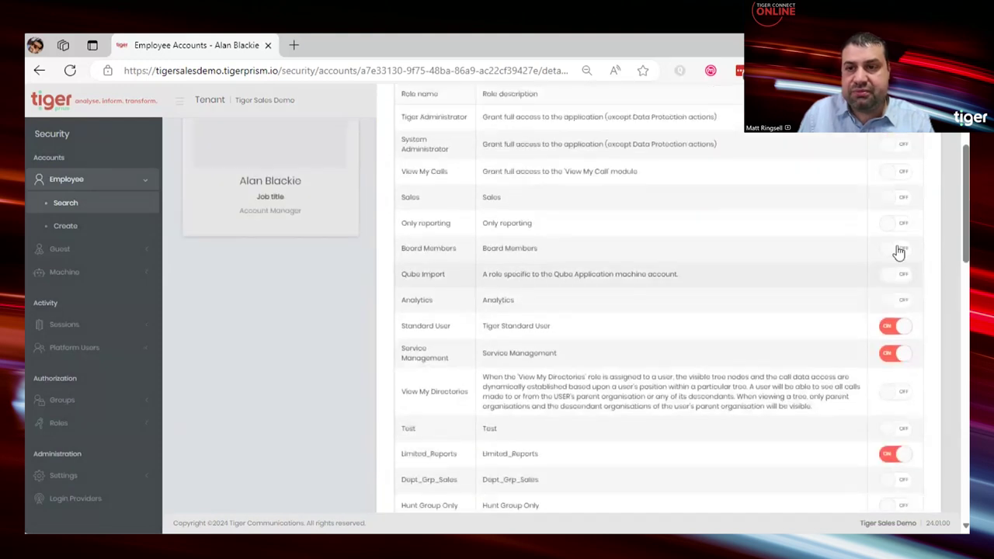
scroll(899, 252, up, 3)
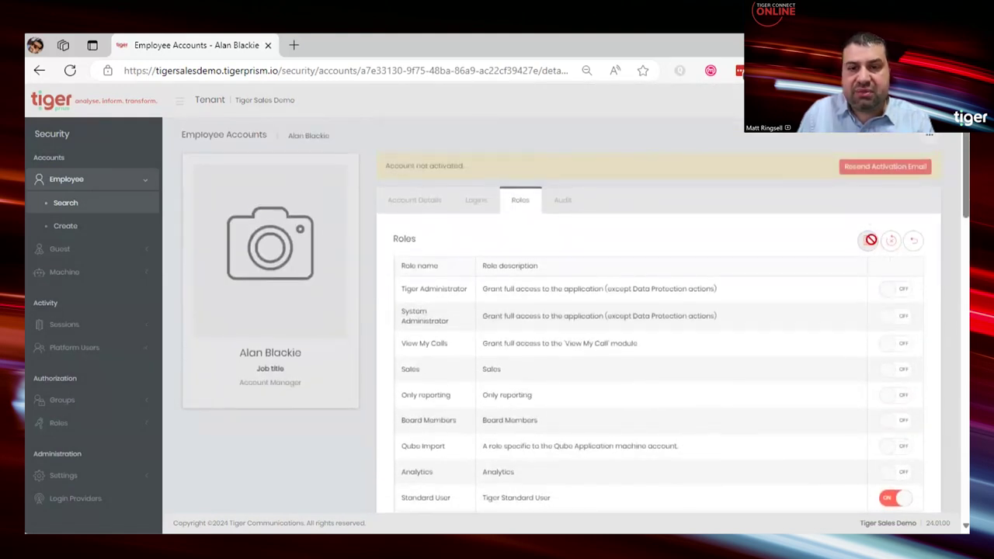
click(871, 240)
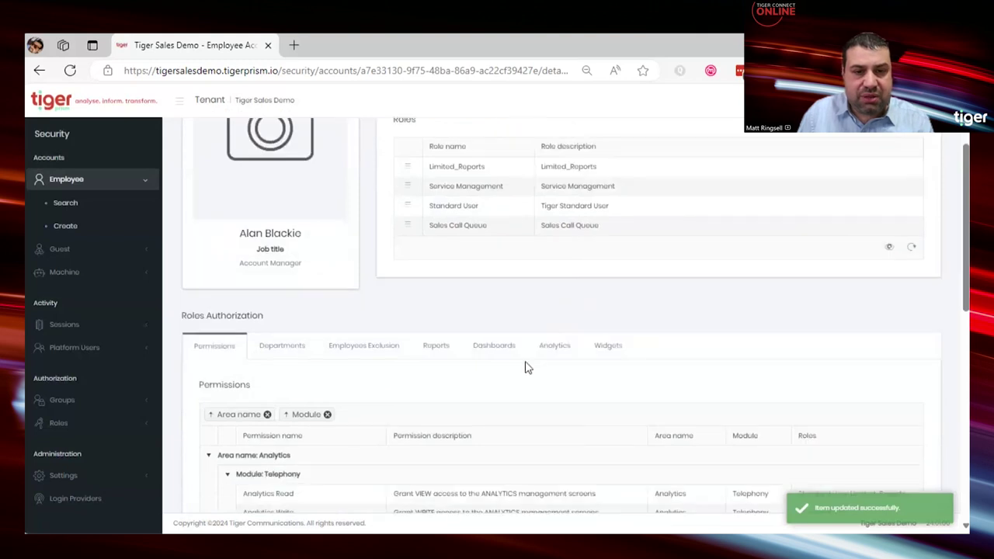
Show the account's authorized departments, and review its assignable roles in edit mode without saving any change.
click(294, 329)
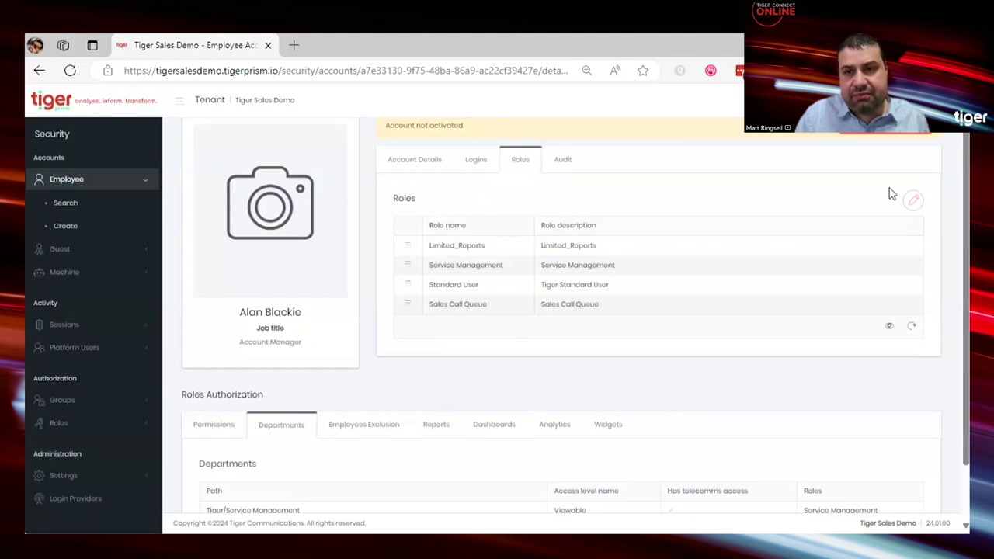
click(912, 201)
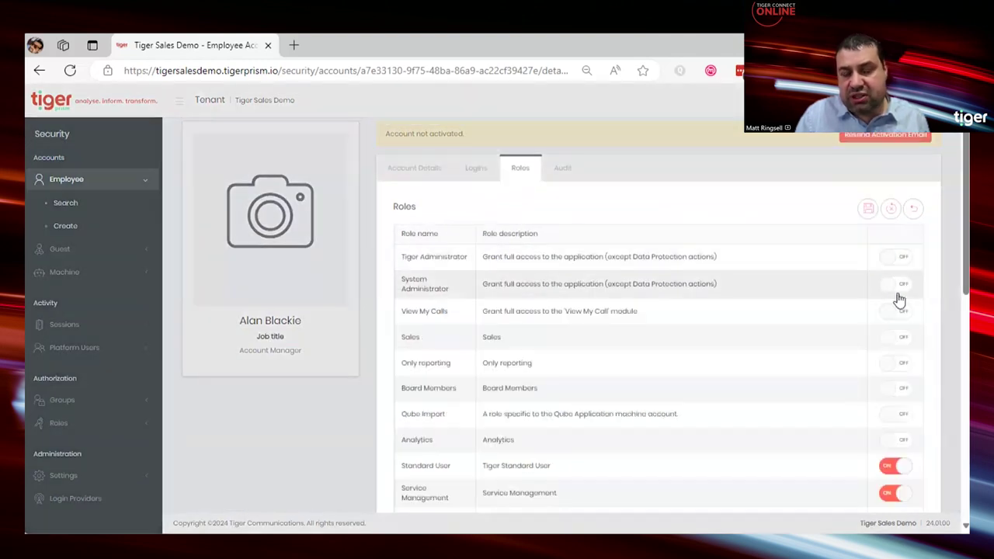
scroll(901, 311, down, 3)
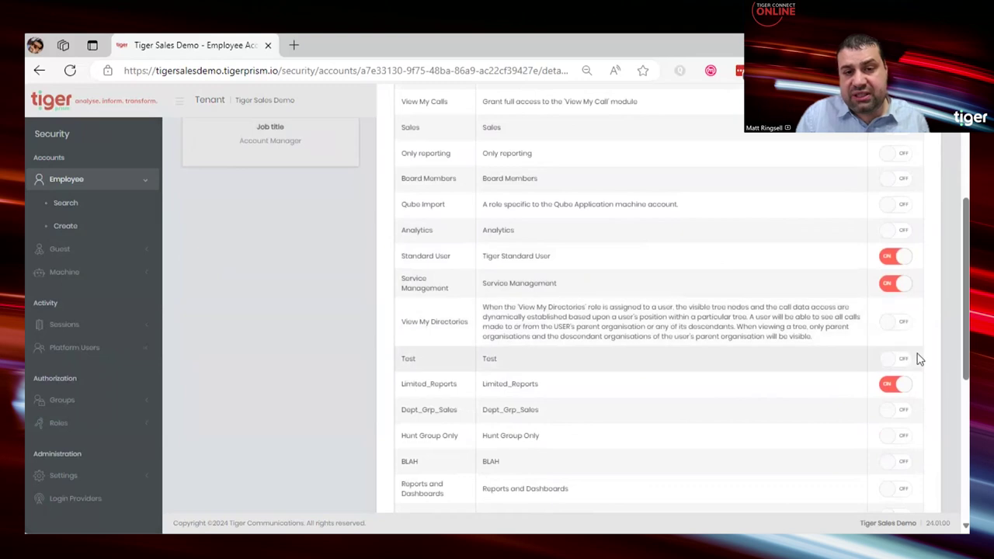
scroll(916, 369, down, 1)
scroll(915, 394, down, 1)
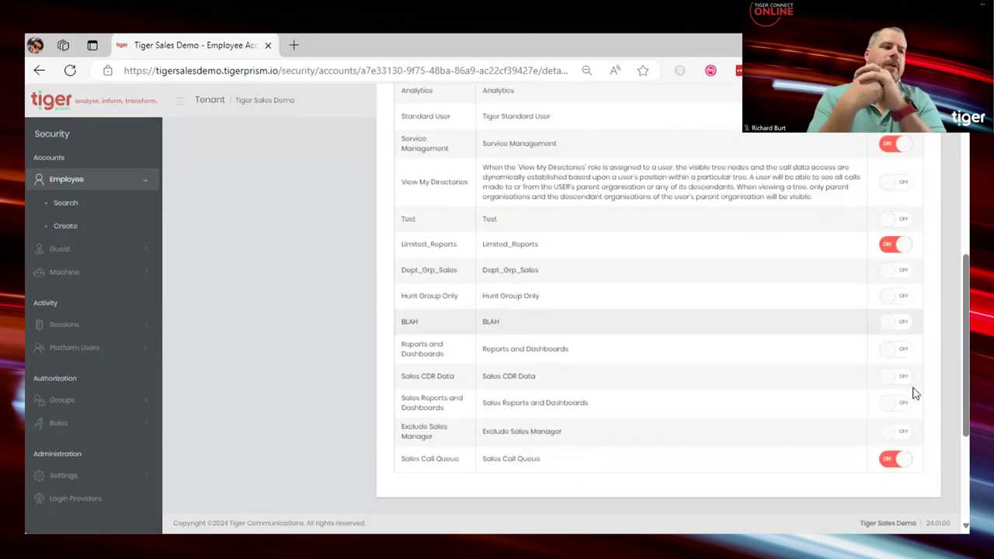
scroll(916, 394, up, 1)
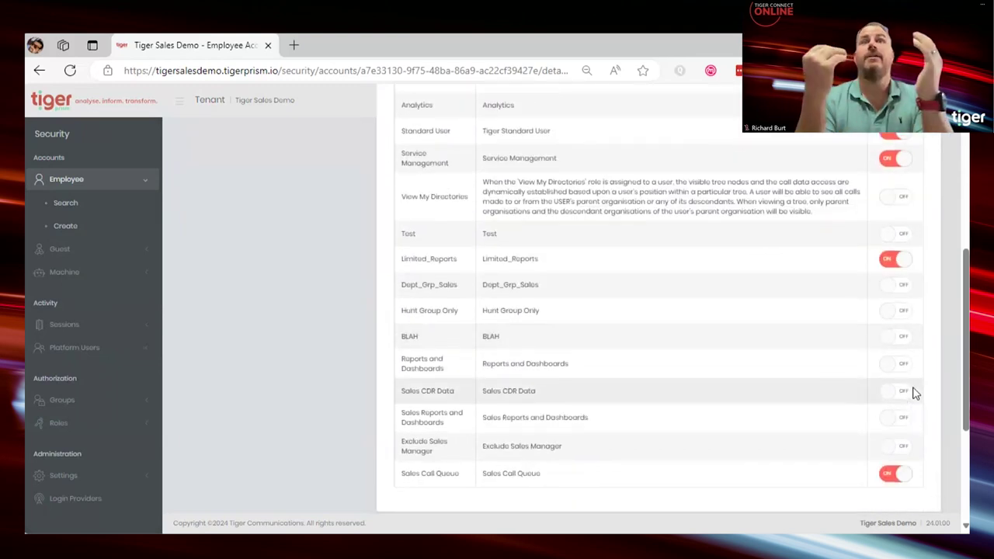
scroll(915, 394, up, 3)
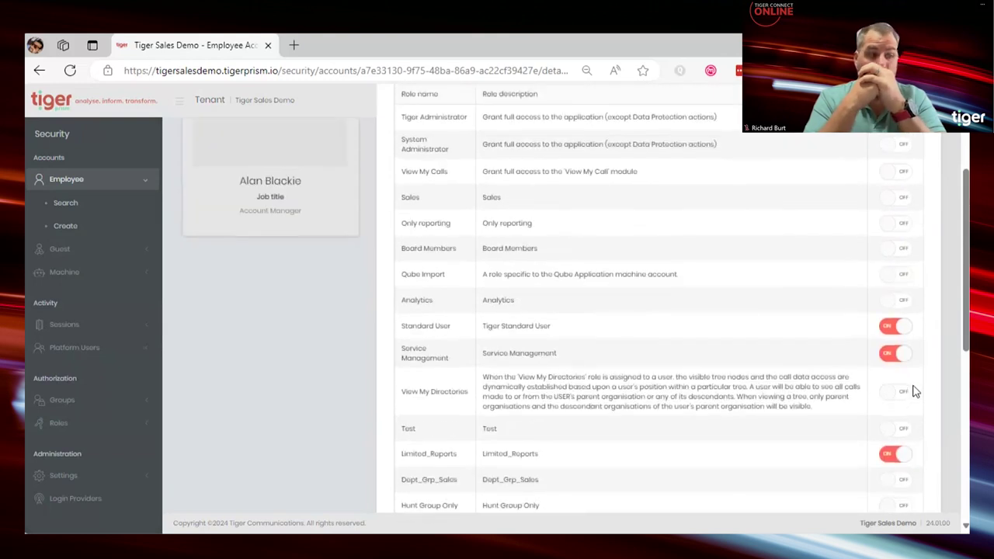
scroll(913, 392, up, 1)
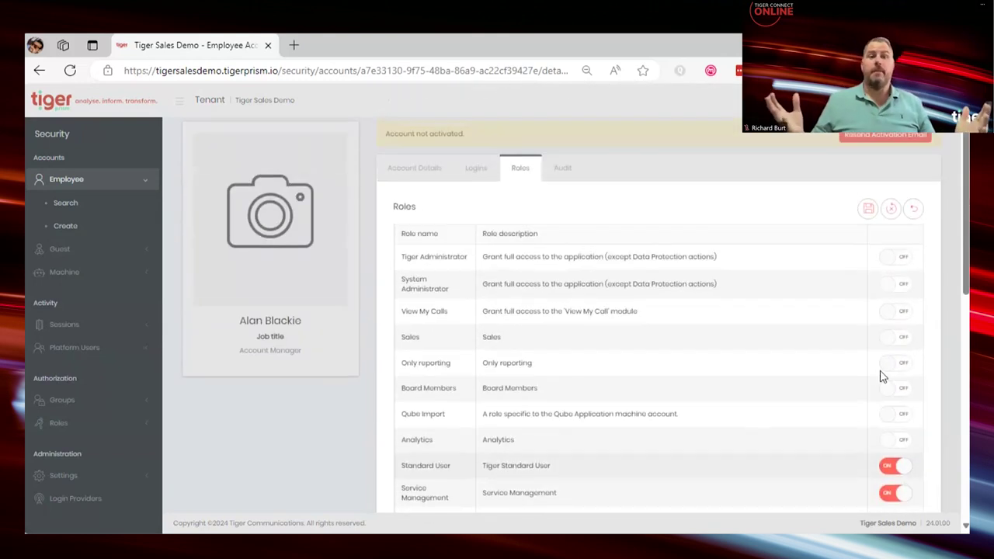
click(915, 217)
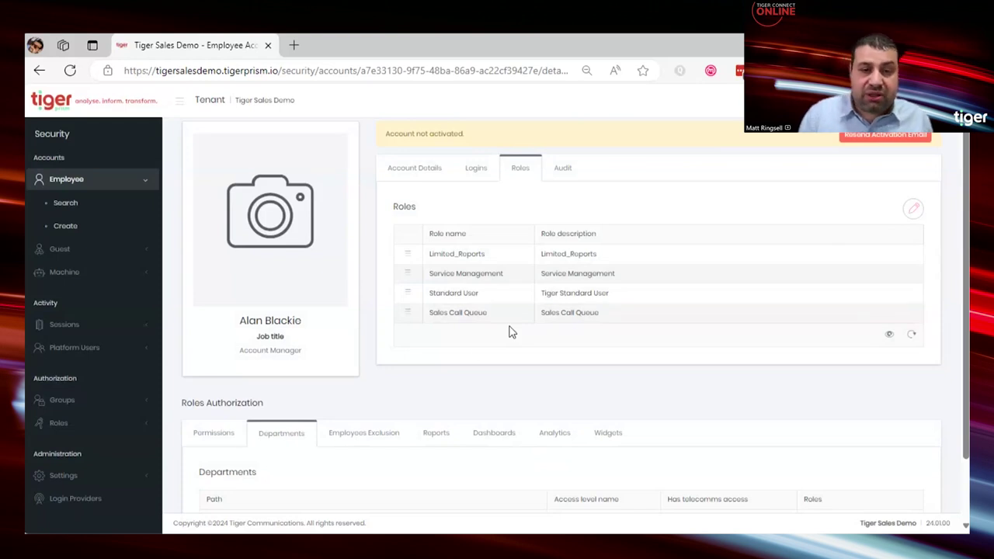
Review the permissions that the assigned roles grant to the employee account.
scroll(537, 401, down, 1)
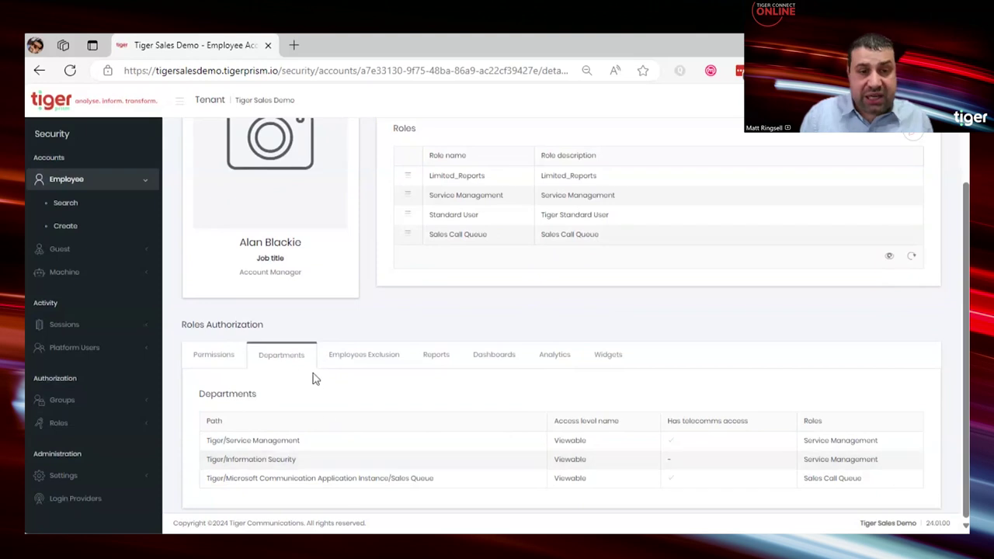
click(214, 354)
scroll(326, 397, down, 2)
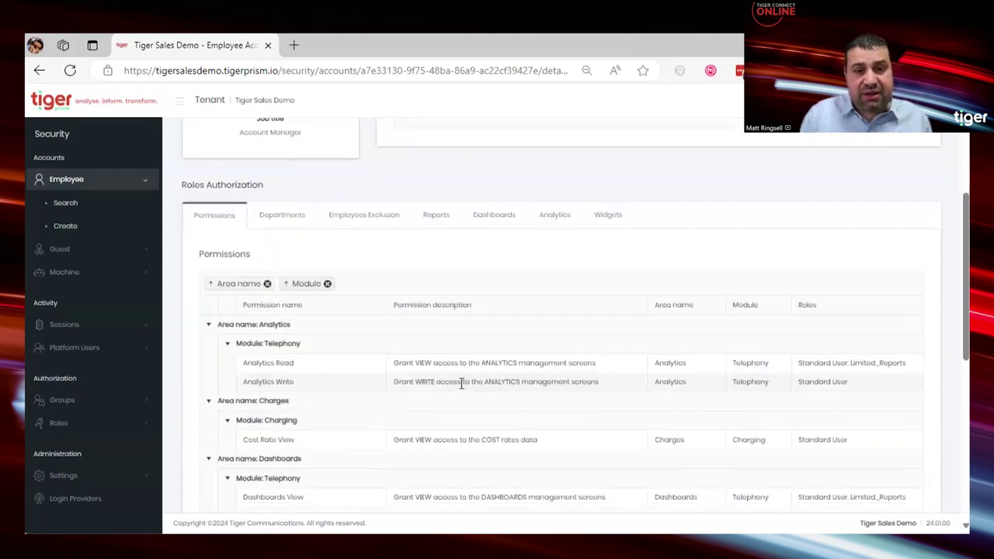
scroll(456, 411, down, 4)
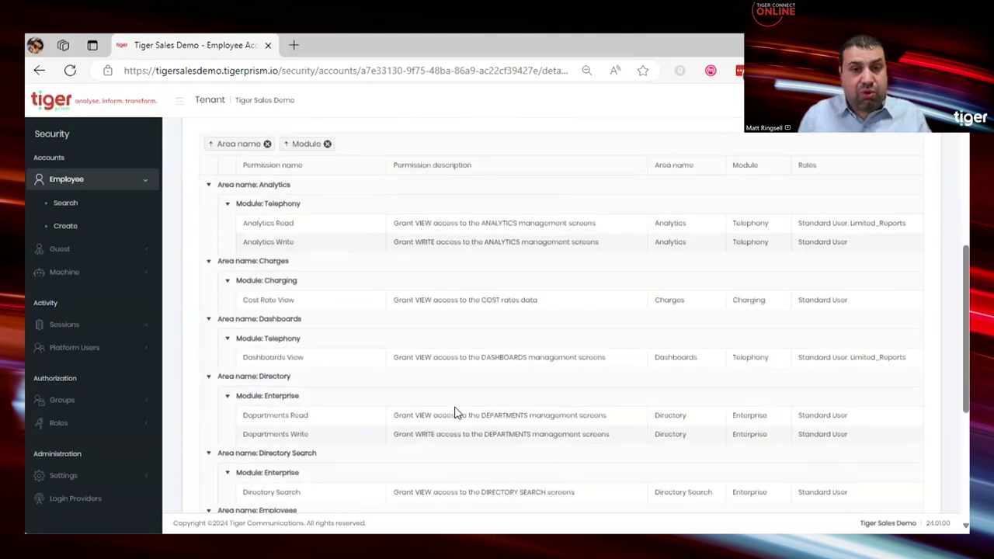
scroll(453, 417, down, 1)
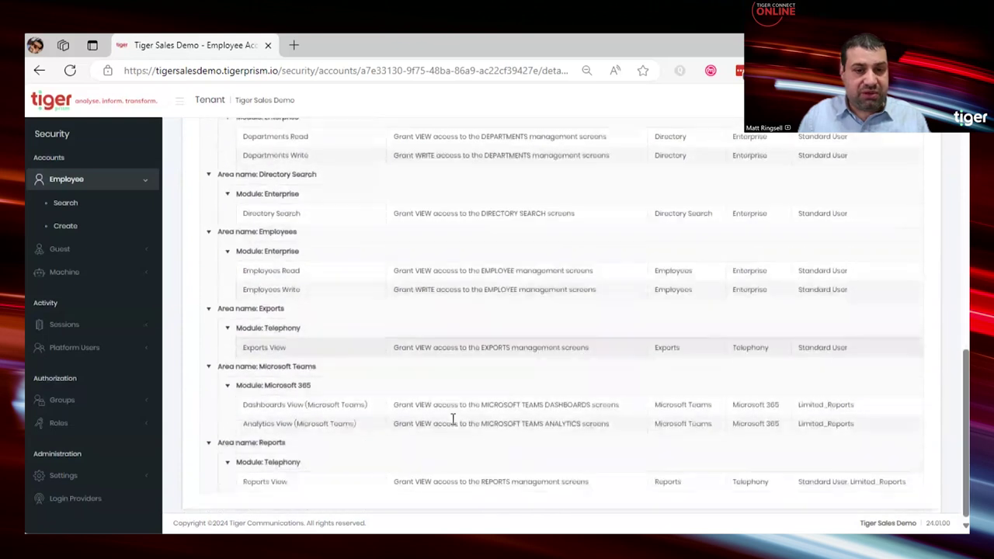
scroll(444, 410, up, 8)
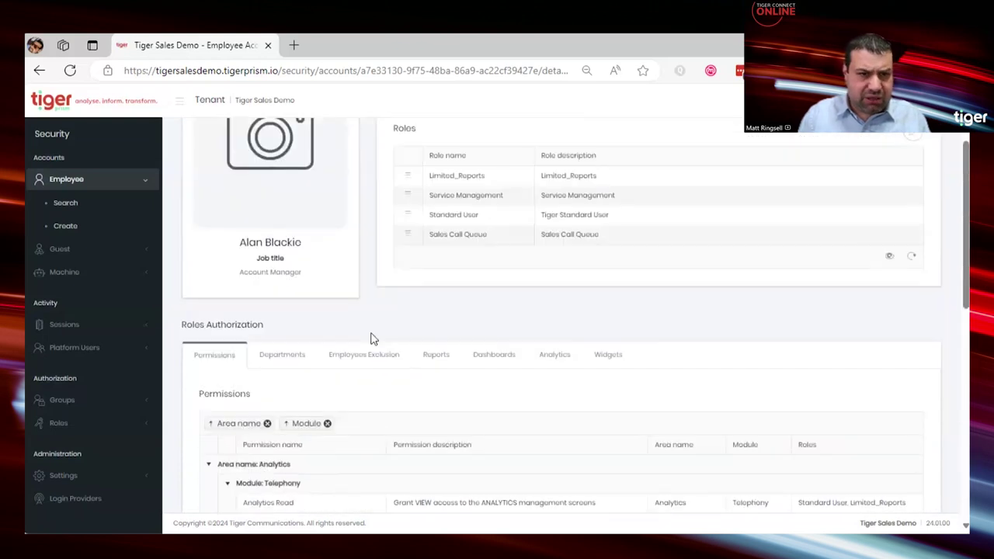
Examine the account's department authorizations and highlight the role granting access to Tiger/Information Security.
click(285, 359)
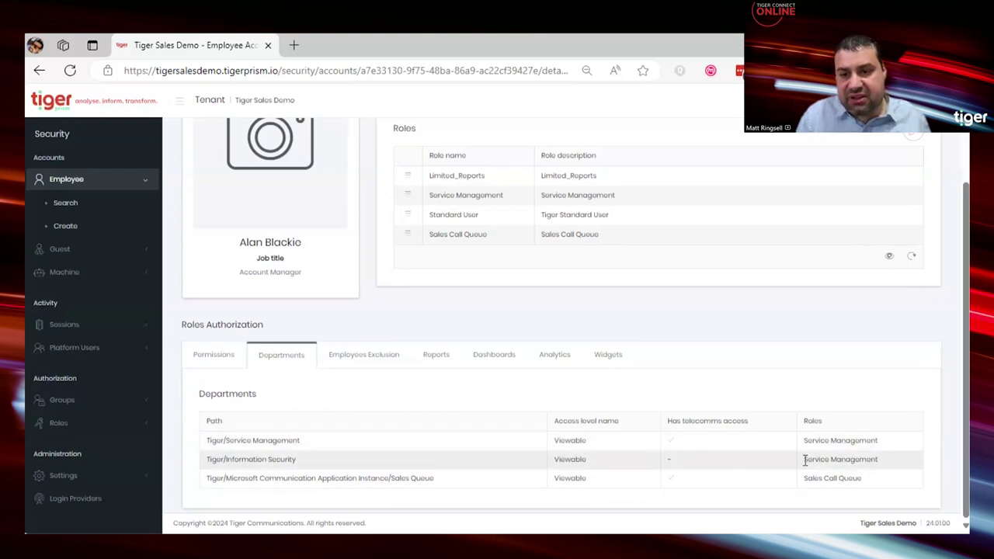
drag(804, 458, 887, 461)
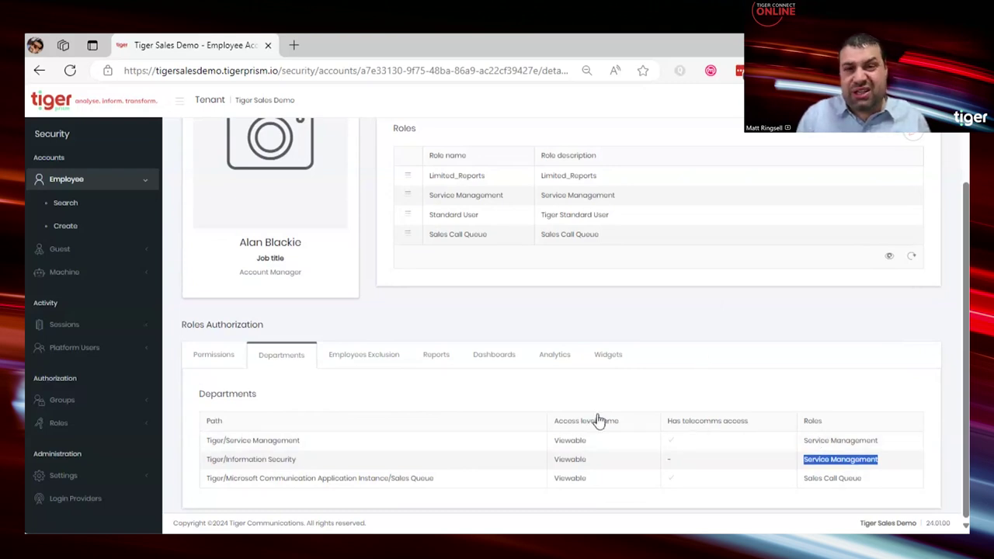
scroll(613, 412, up, 2)
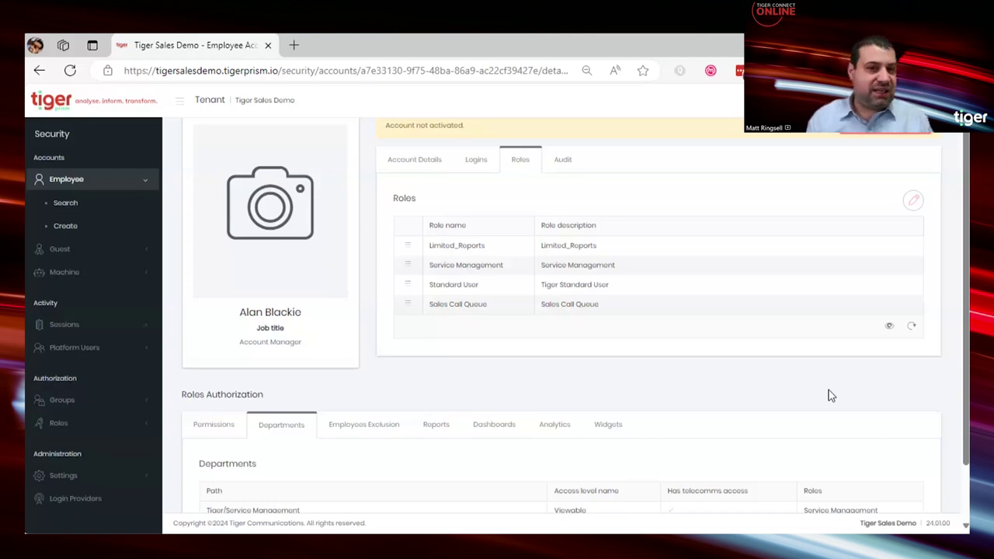
mouse_move(252, 516)
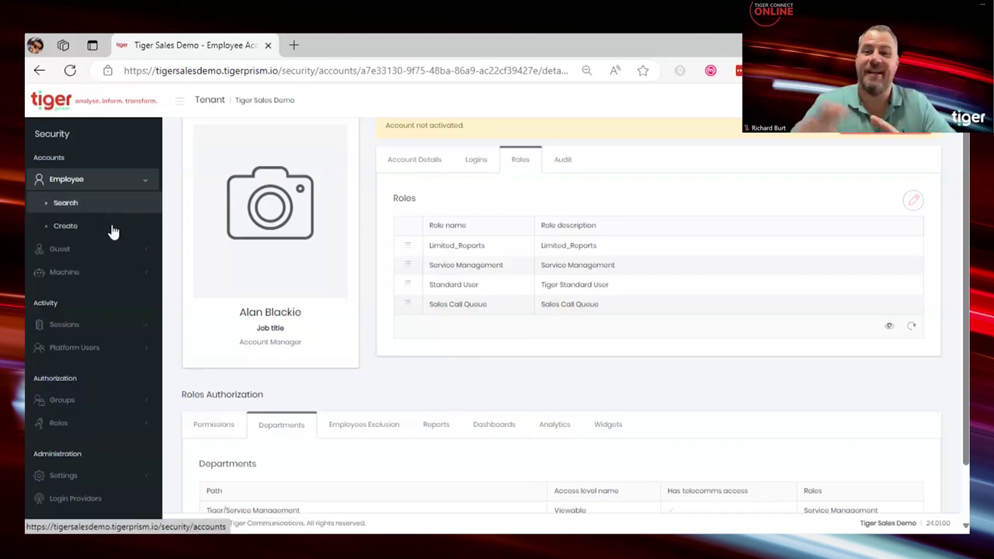
click(107, 183)
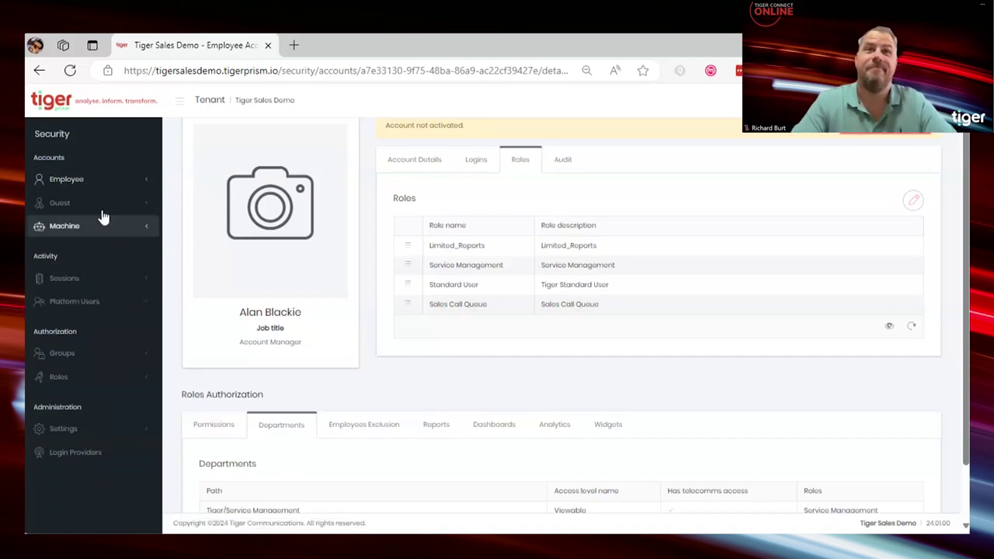
click(82, 355)
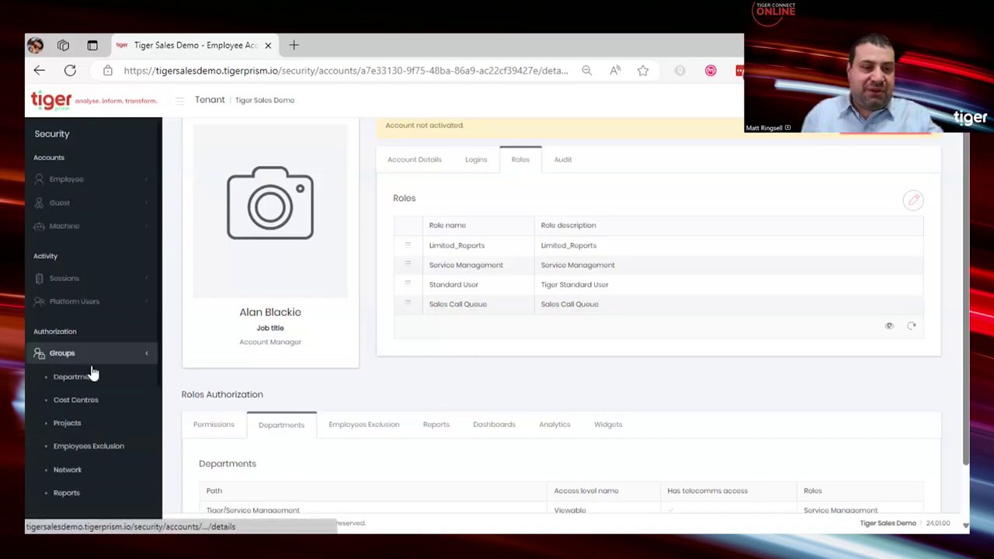
scroll(88, 399, down, 3)
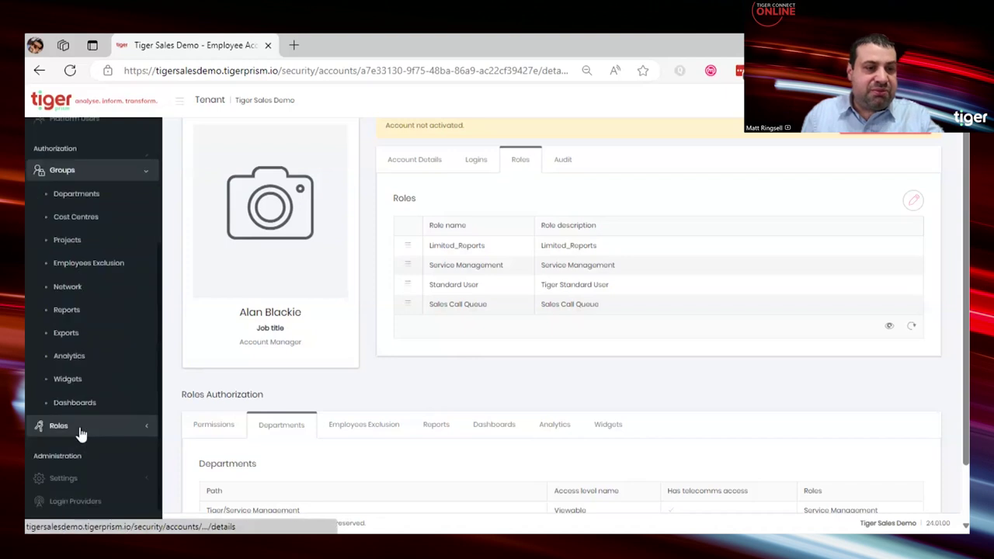
click(82, 432)
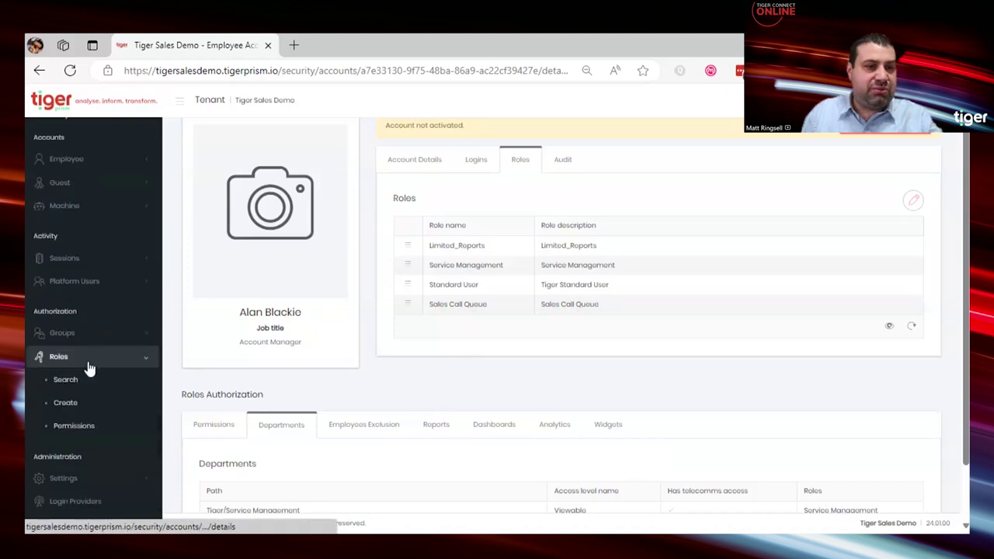
click(90, 163)
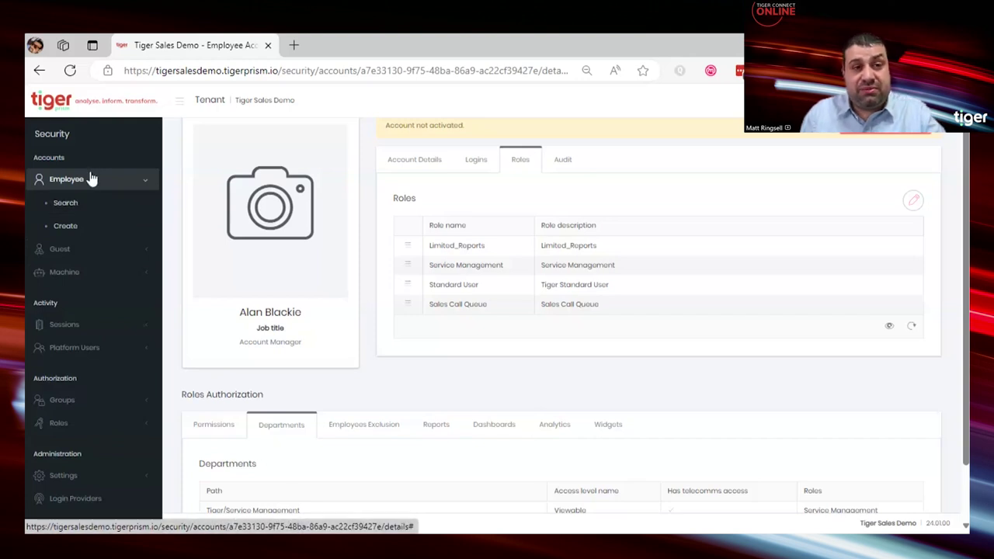
click(88, 254)
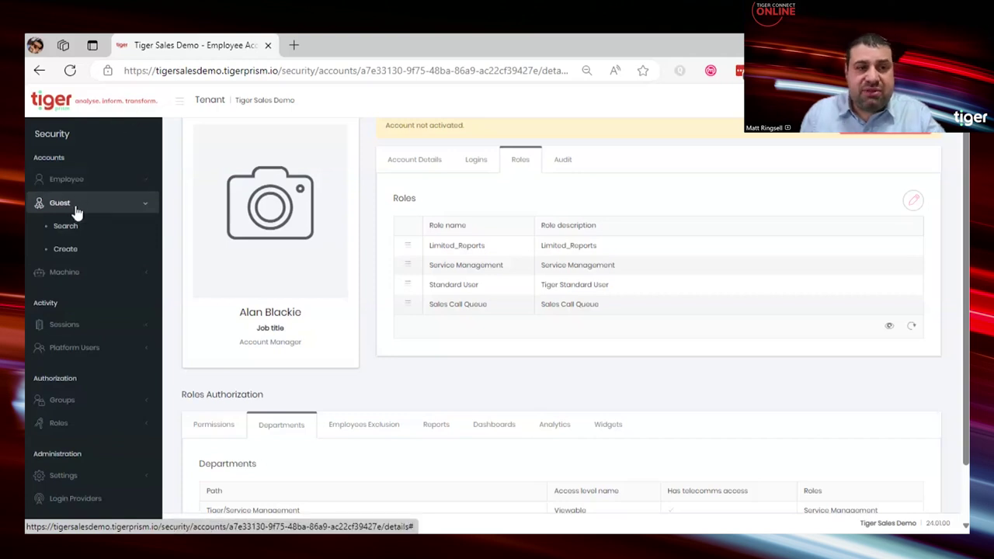
View the enterprise Contact Management overview and return to the home page.
click(107, 112)
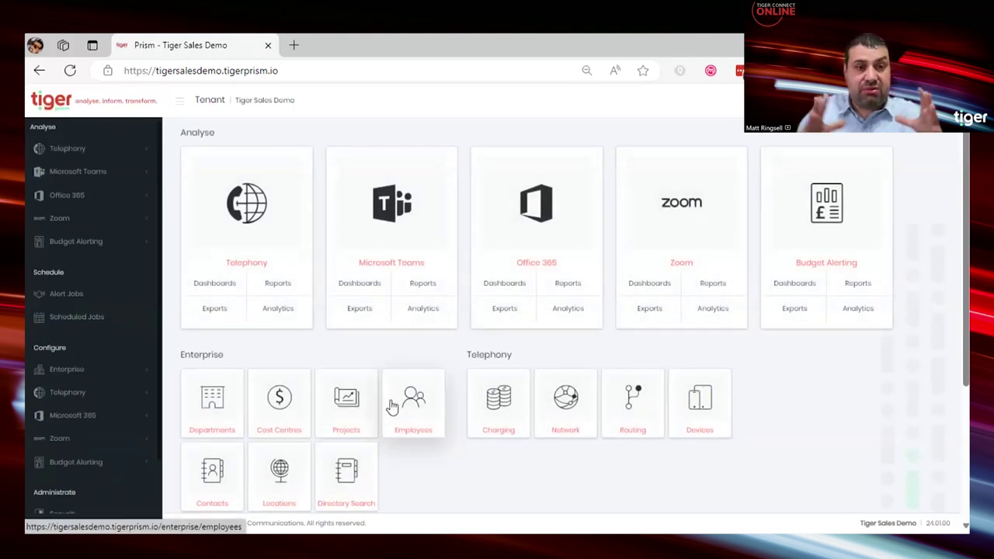
click(214, 472)
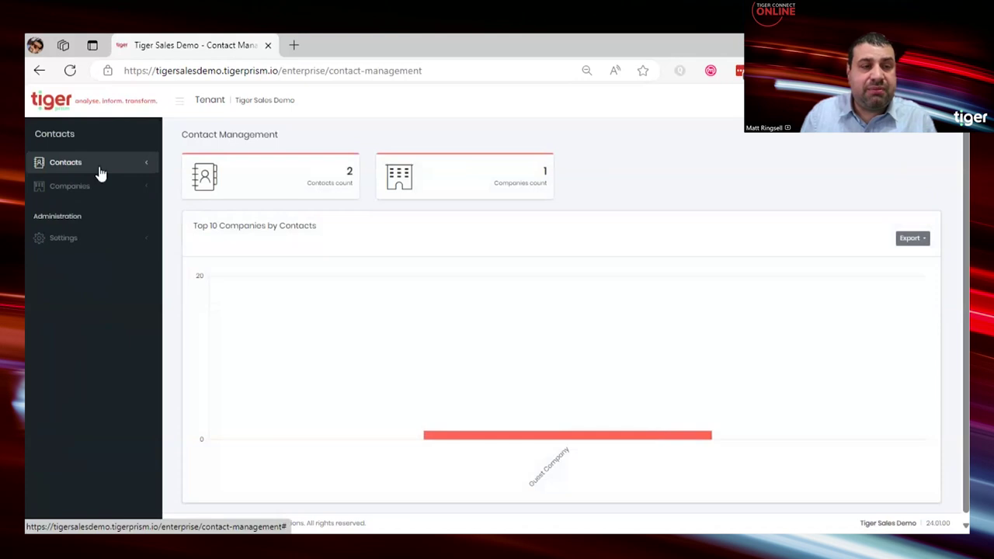
click(77, 115)
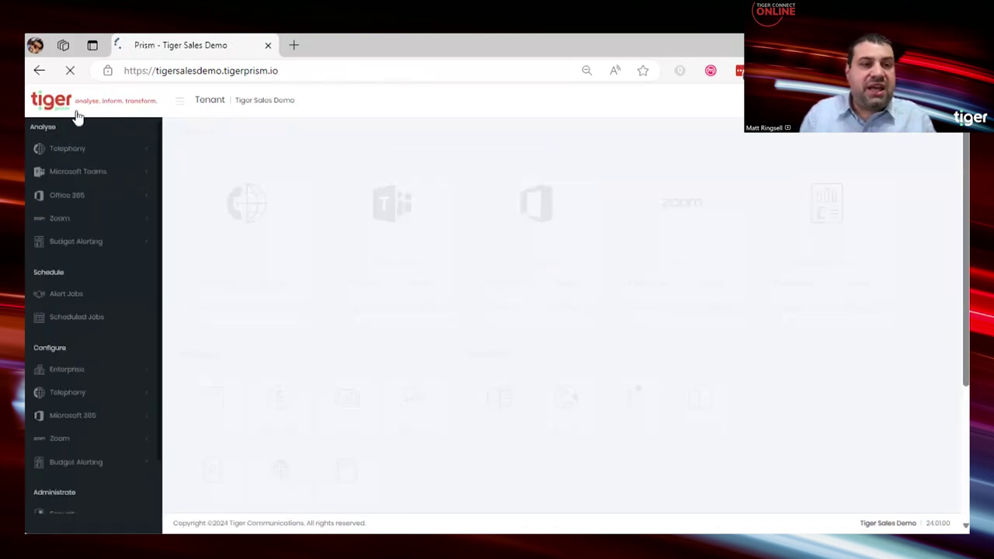
Open the guest account creation form in Security and view the existing contacts available for selection.
scroll(243, 468, down, 5)
click(207, 466)
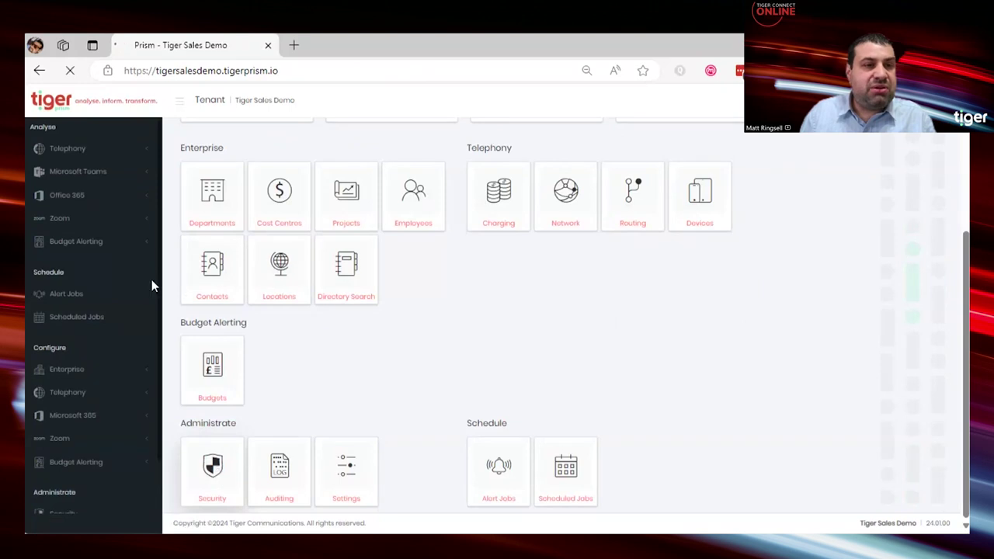
click(66, 205)
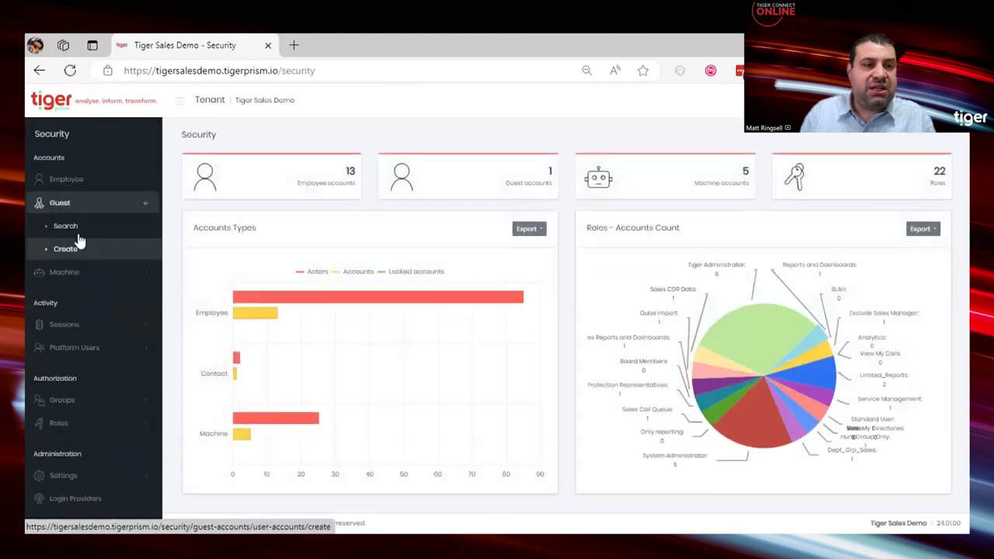
click(65, 248)
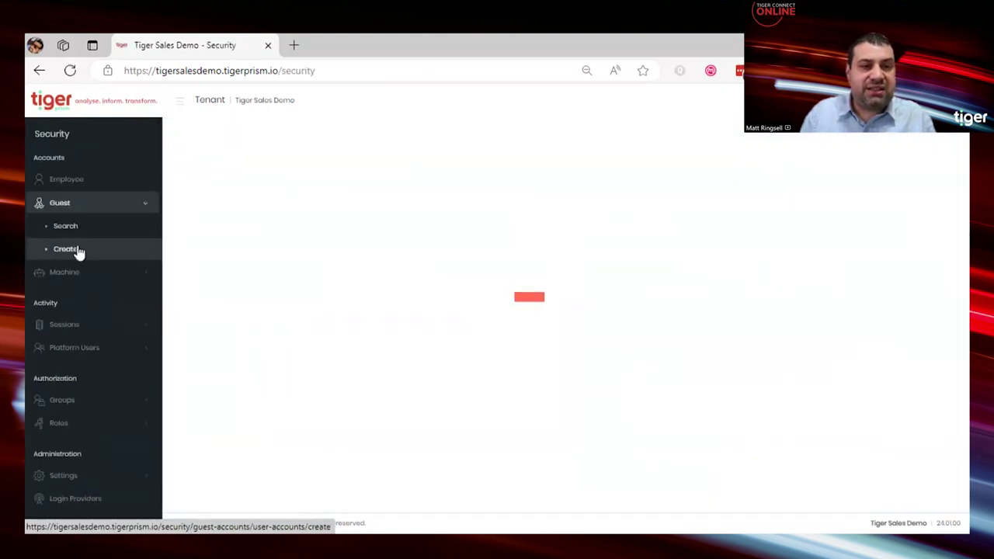
click(508, 291)
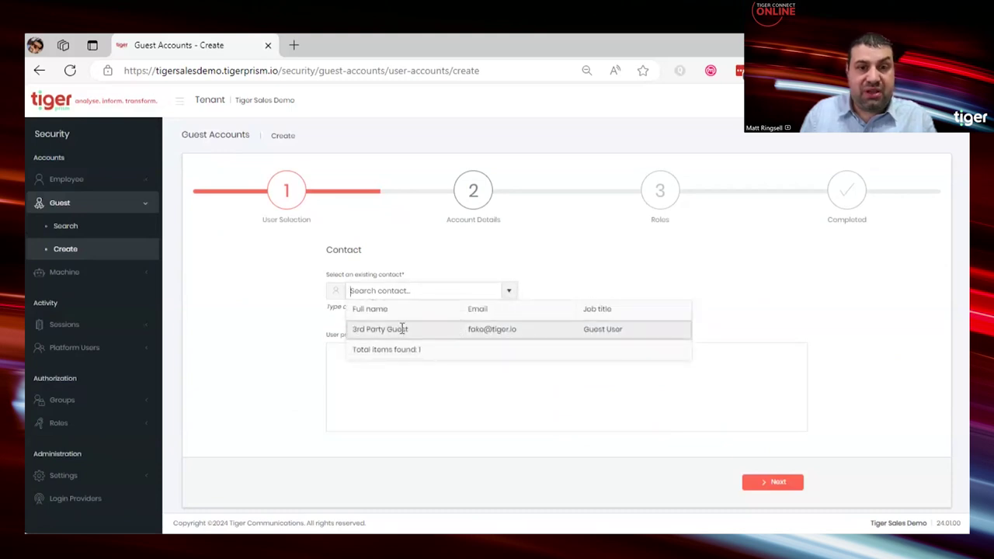
click(510, 294)
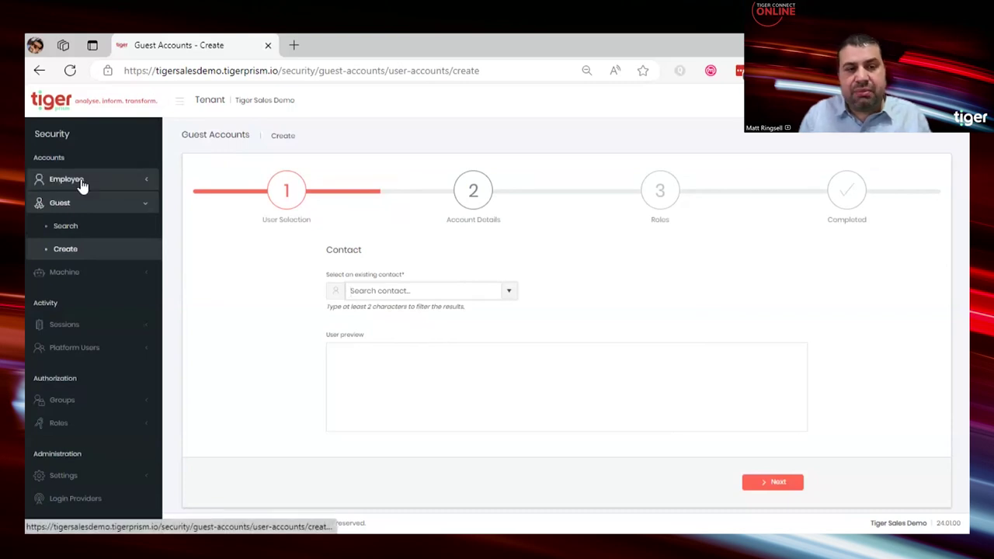
Show the password policy in the general security settings and examine its expiration period.
click(121, 210)
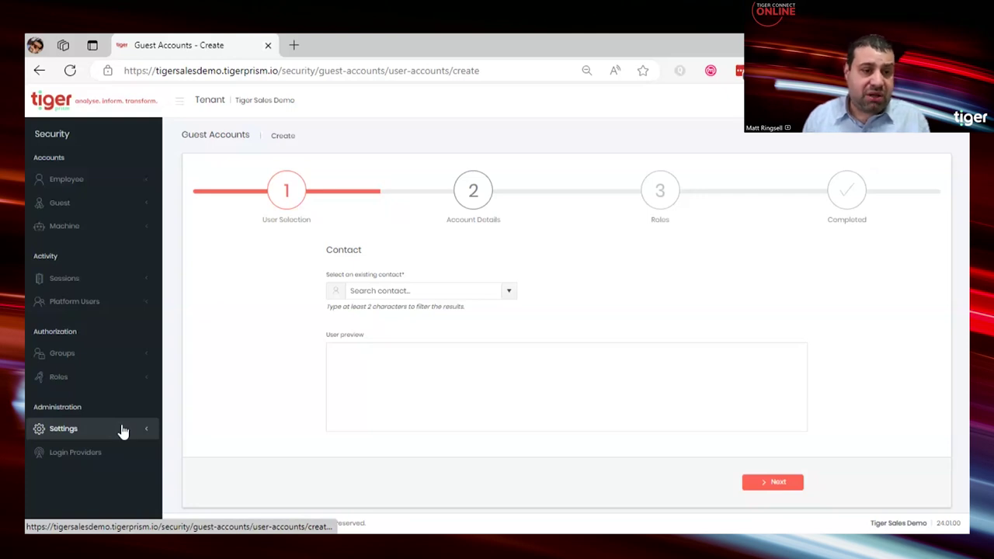
click(122, 431)
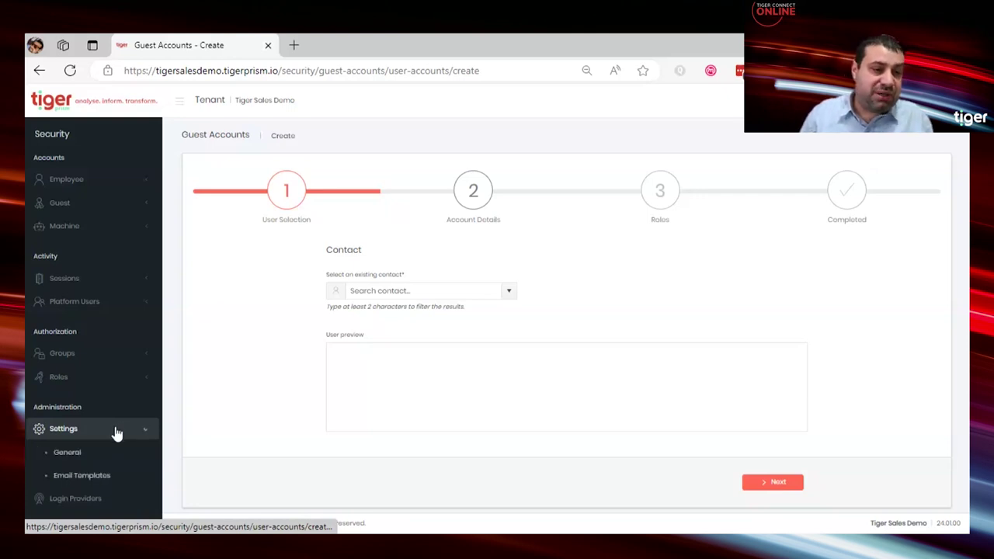
click(65, 449)
click(295, 167)
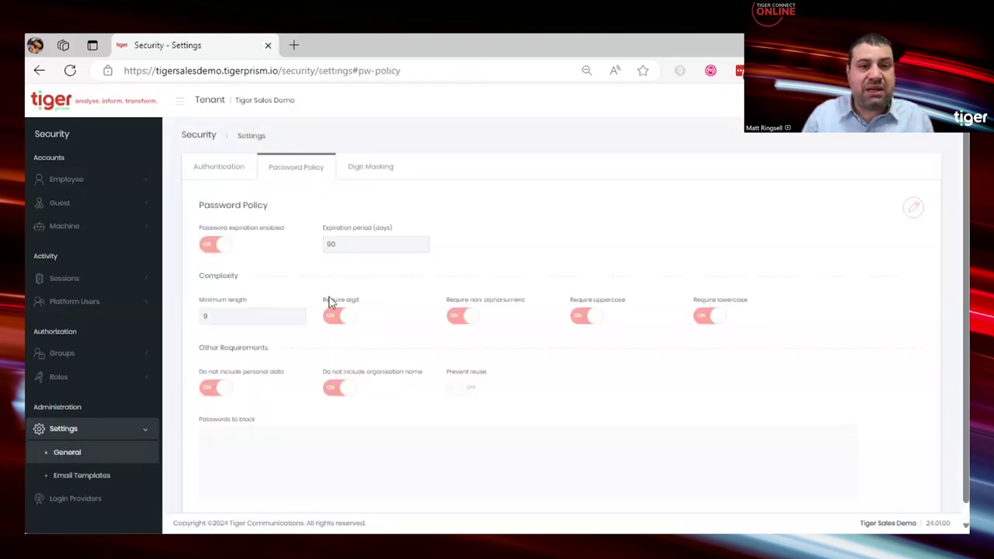
drag(350, 247, 325, 245)
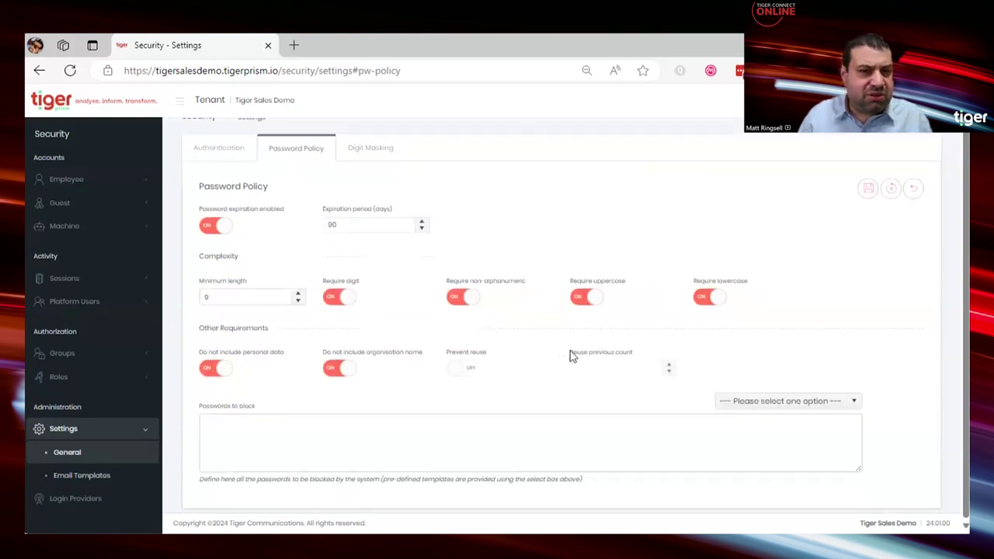
Turn on reuse prevention in the password policy with a reuse previous count of 3.
click(463, 375)
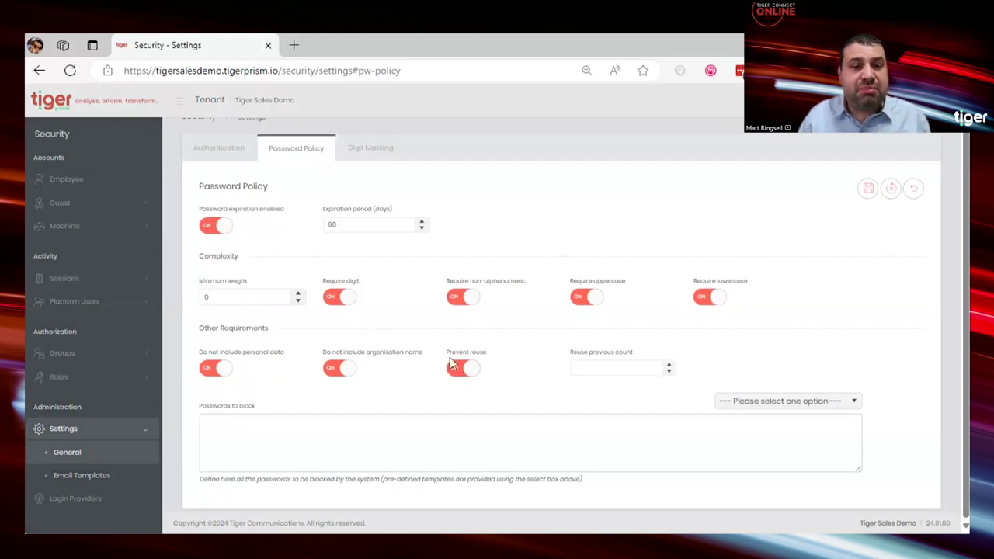
drag(449, 354, 498, 358)
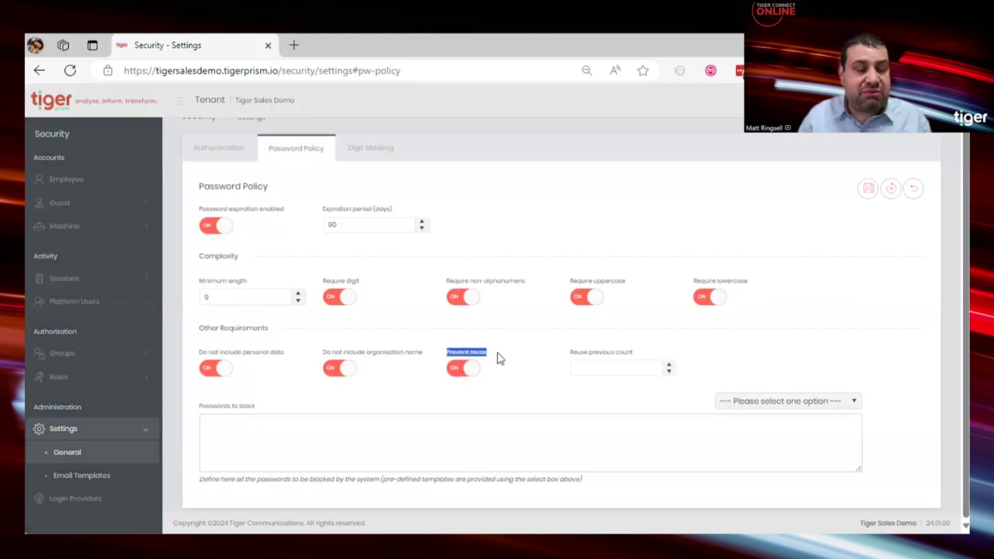
click(596, 365)
drag(596, 365, 567, 365)
text(3)
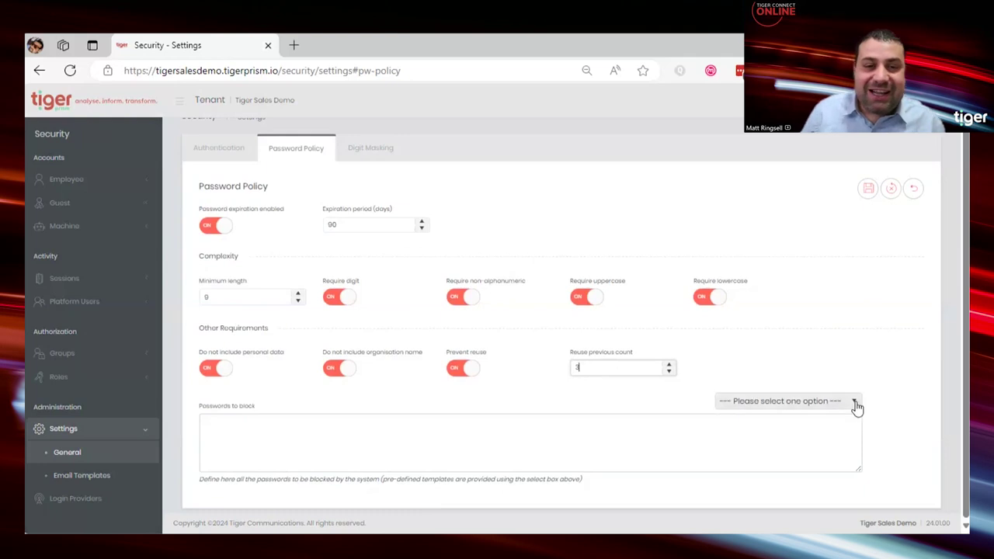
Fill the list of passwords to block from the MostUsed2018 template, and discard the unsaved password policy edits.
click(830, 404)
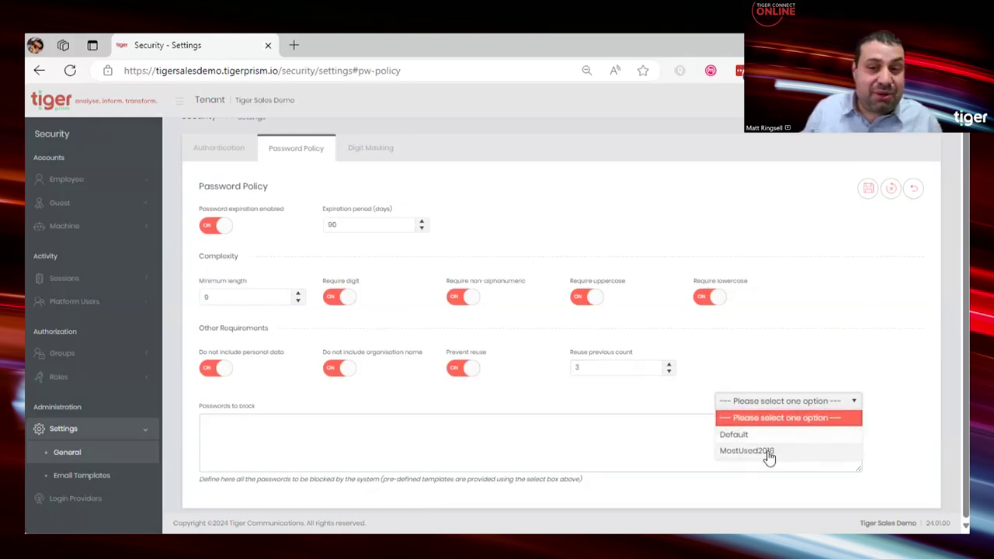
click(769, 452)
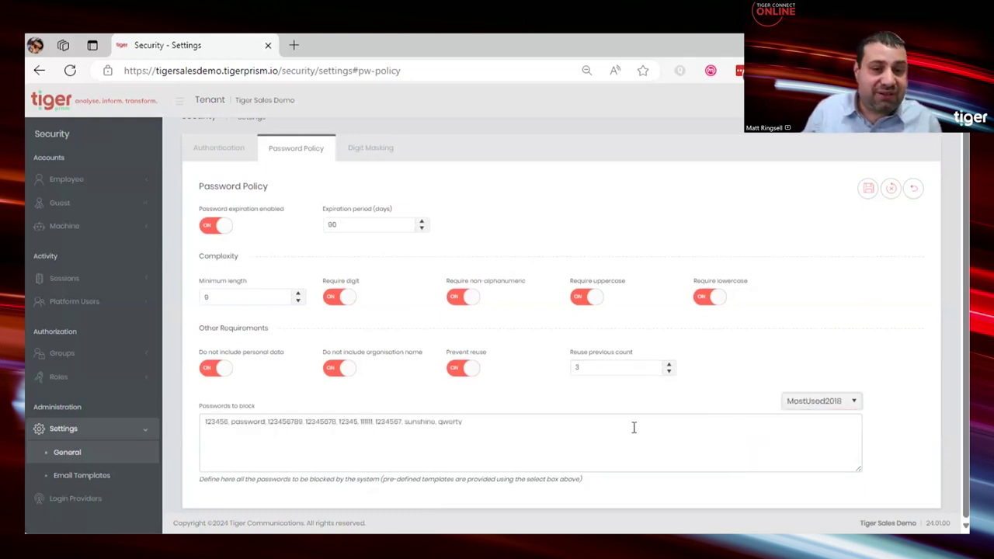
drag(304, 422, 599, 422)
click(599, 423)
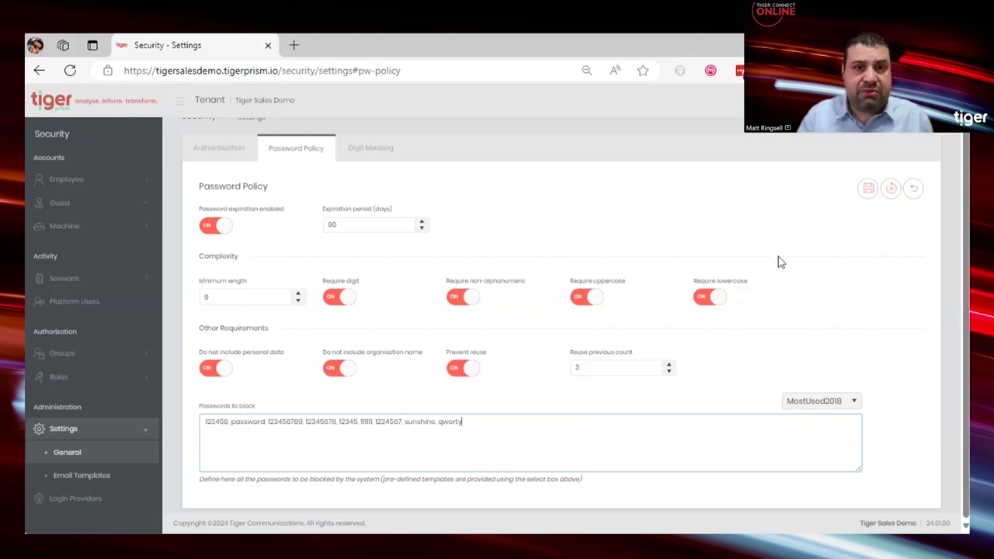
click(914, 190)
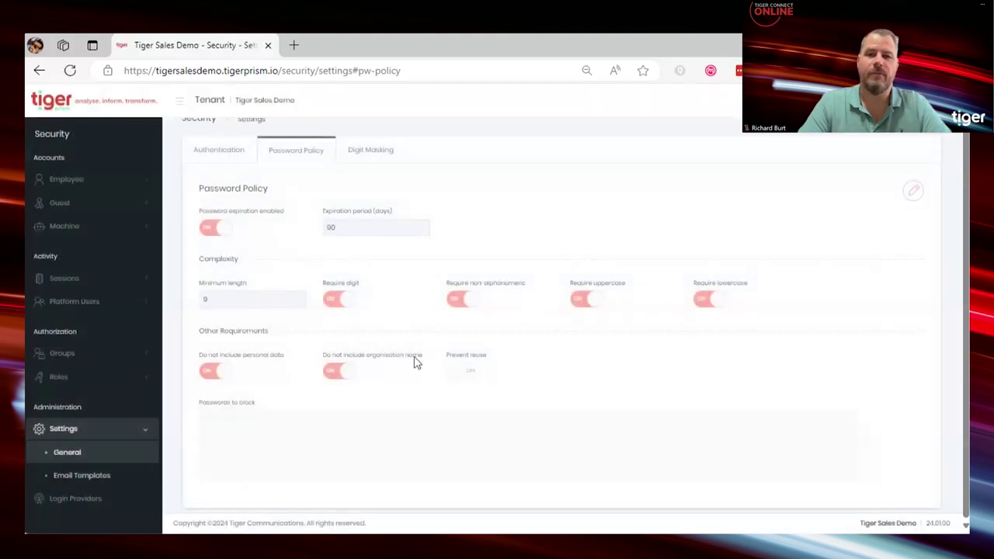
Open the Account Activation email template for editing, select its logo and place the cursor after the activation instruction.
click(81, 476)
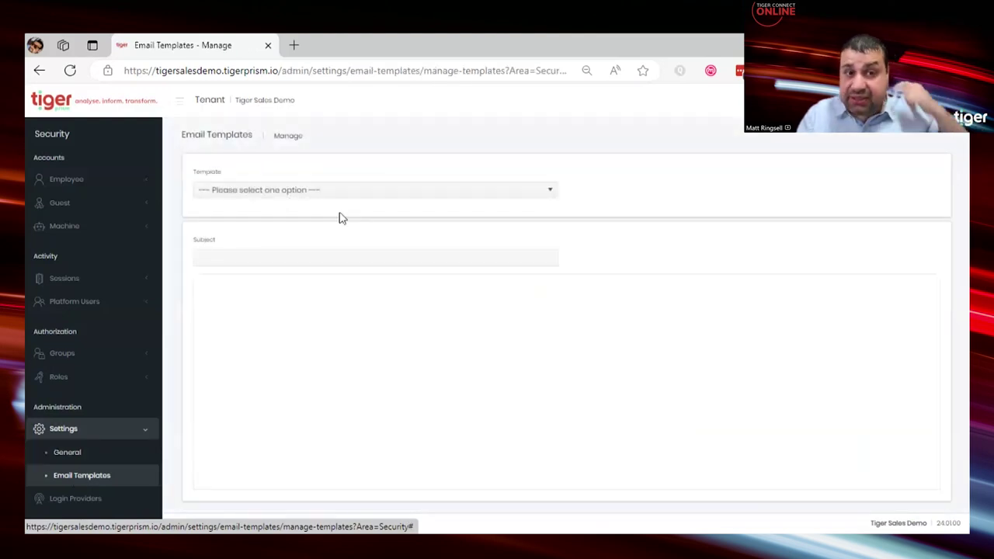
click(364, 198)
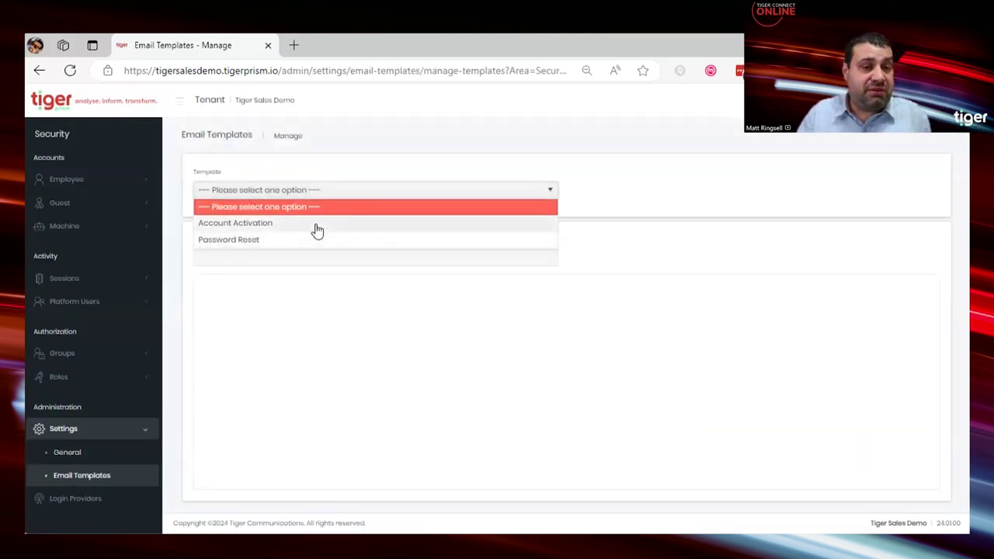
click(240, 229)
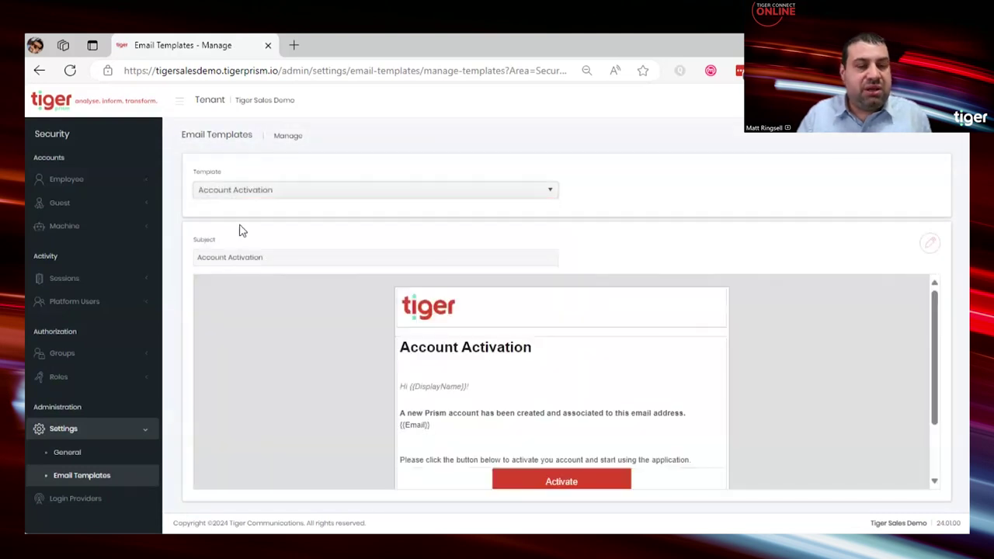
click(928, 245)
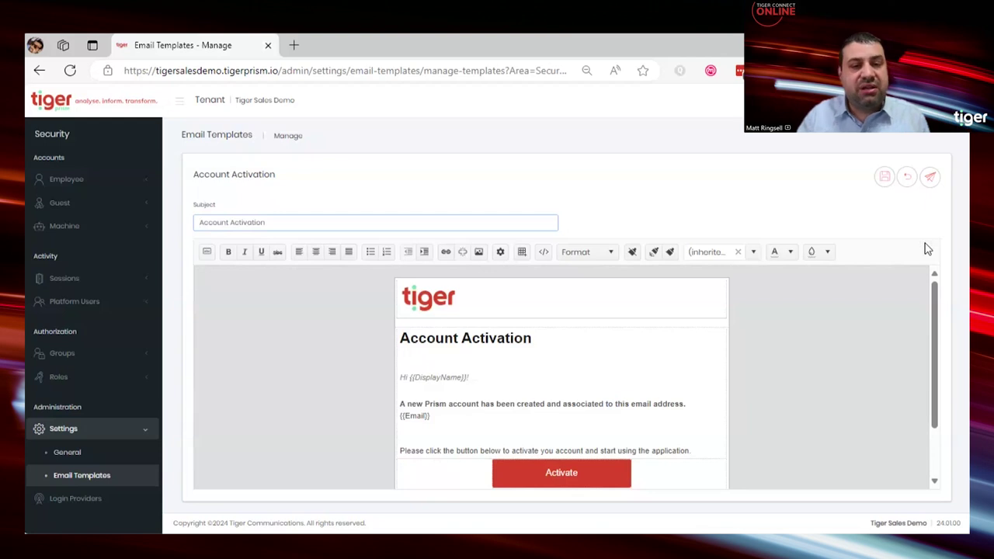
click(427, 295)
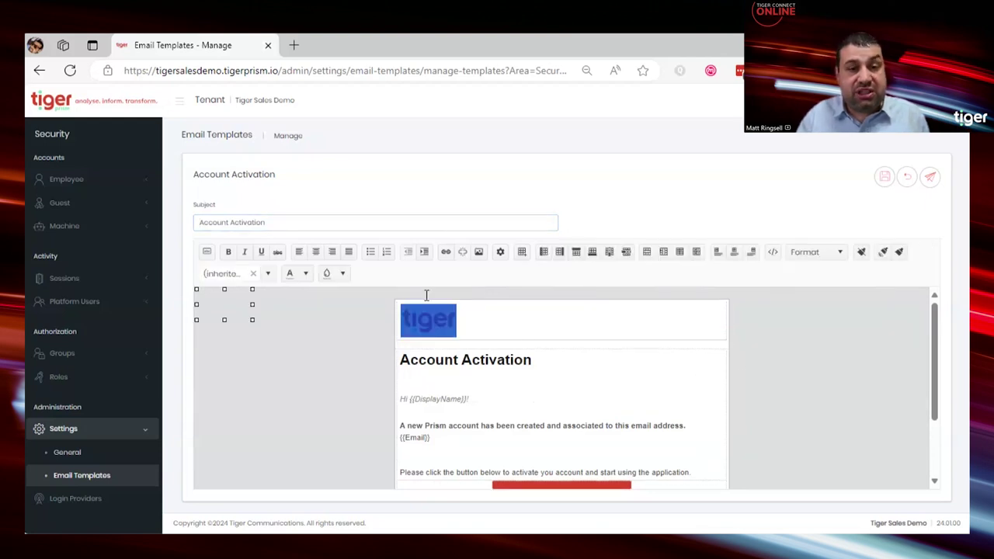
scroll(467, 365, down, 3)
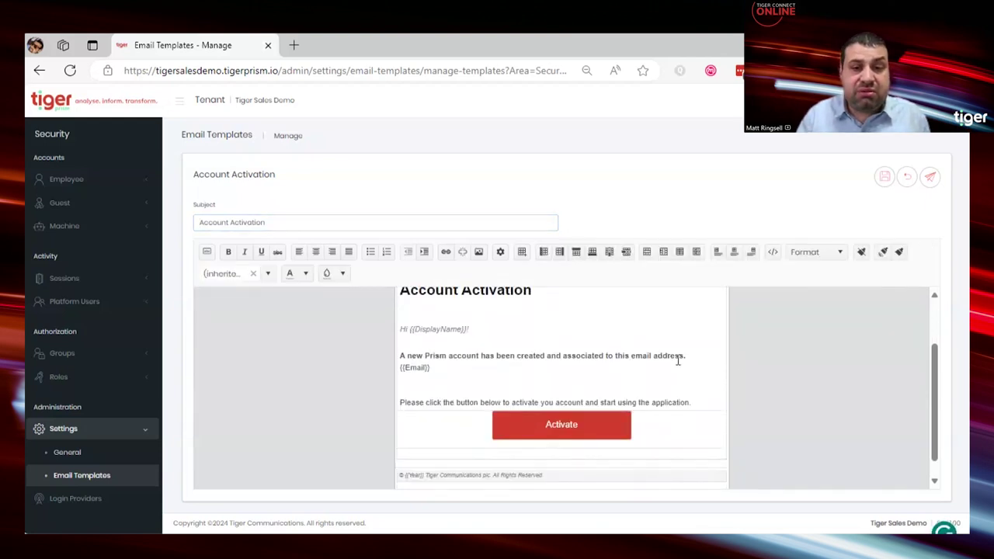
click(705, 403)
text(.)
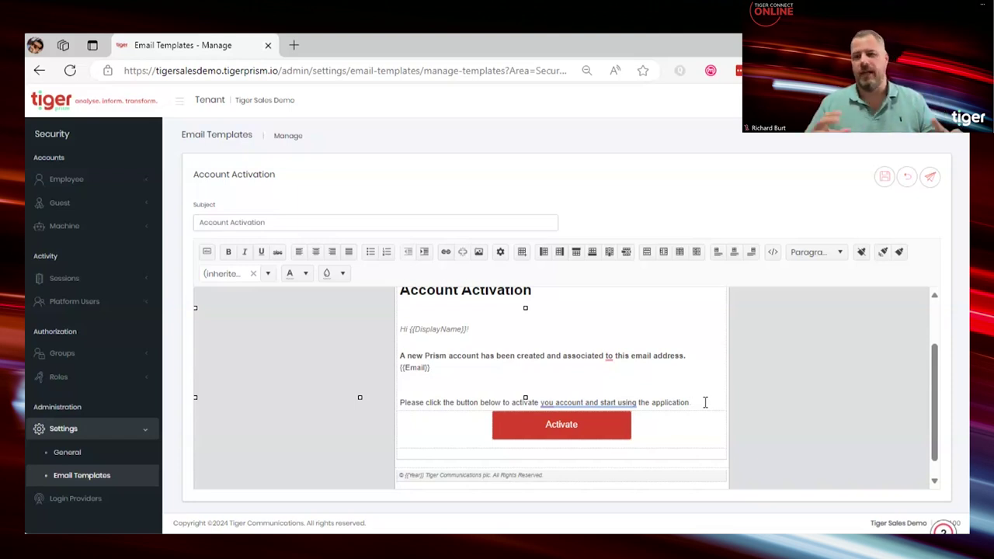
text(.)
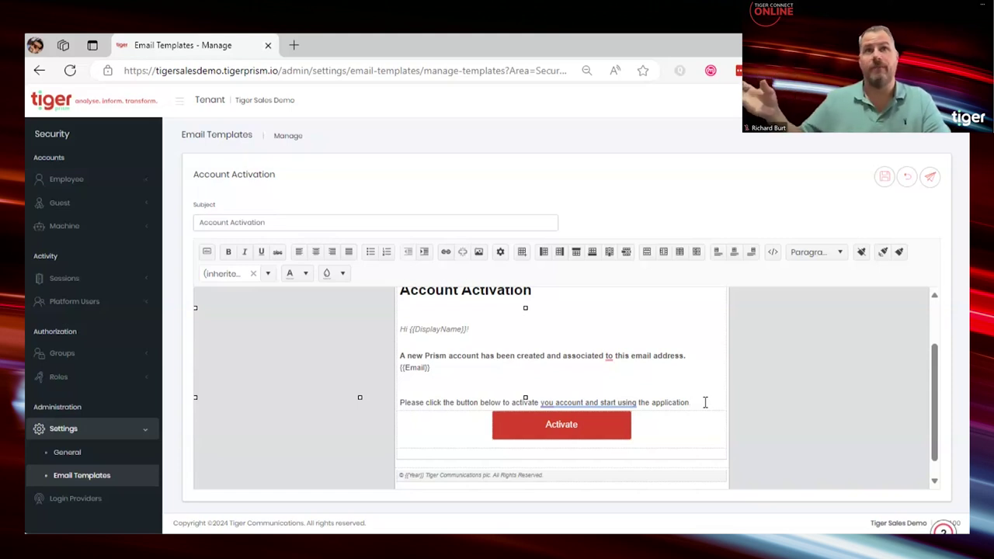
text(.)
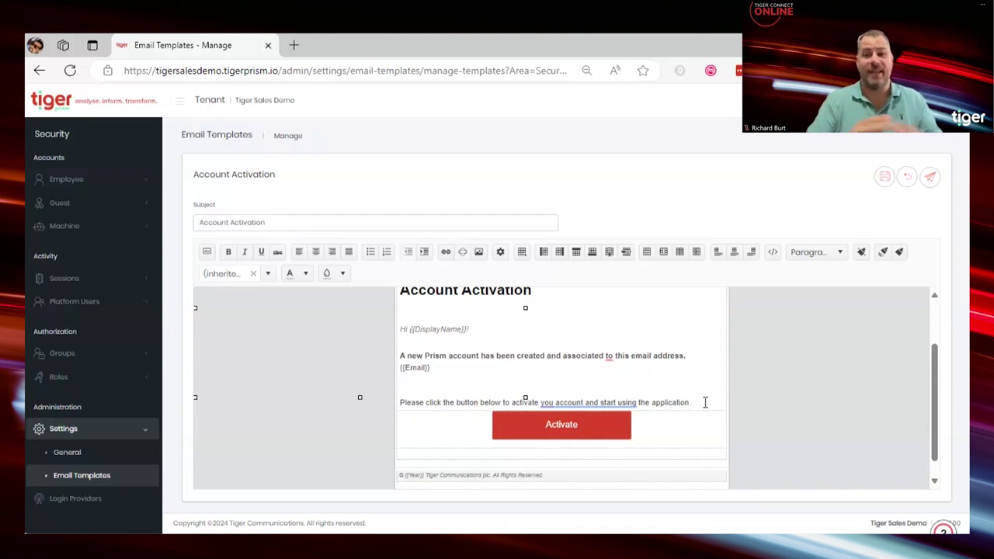
text(.)
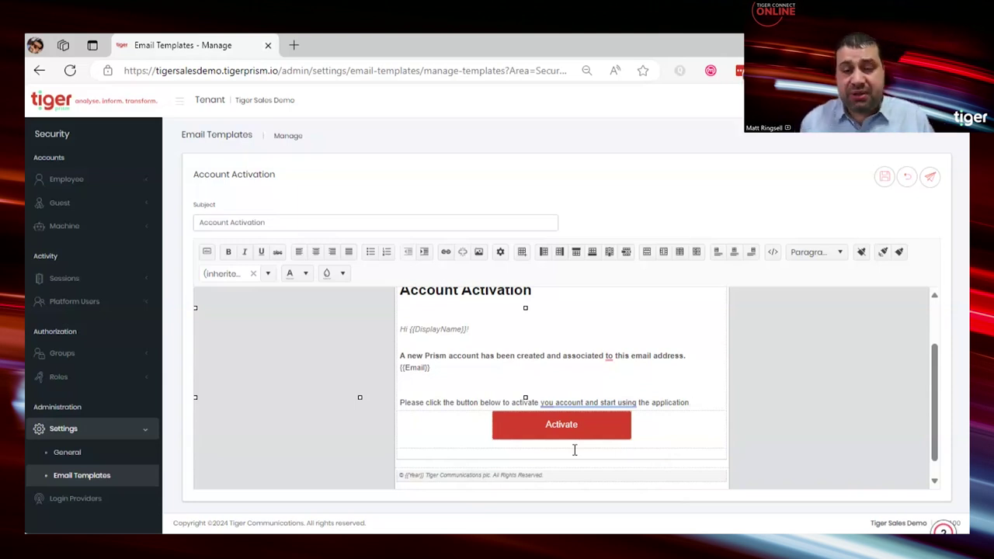
text(.)
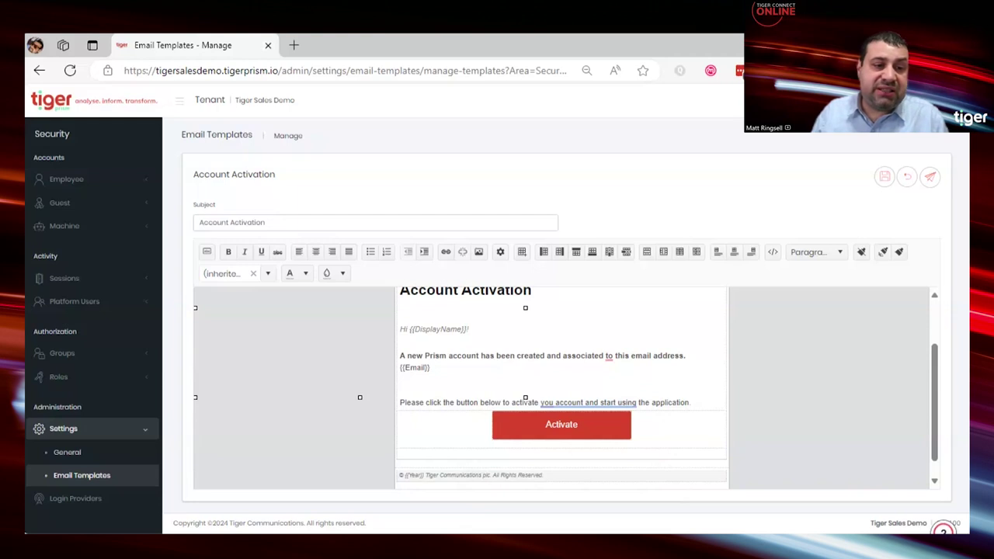
Turn on Windows integrated authentication in the general security settings and save the change.
click(86, 454)
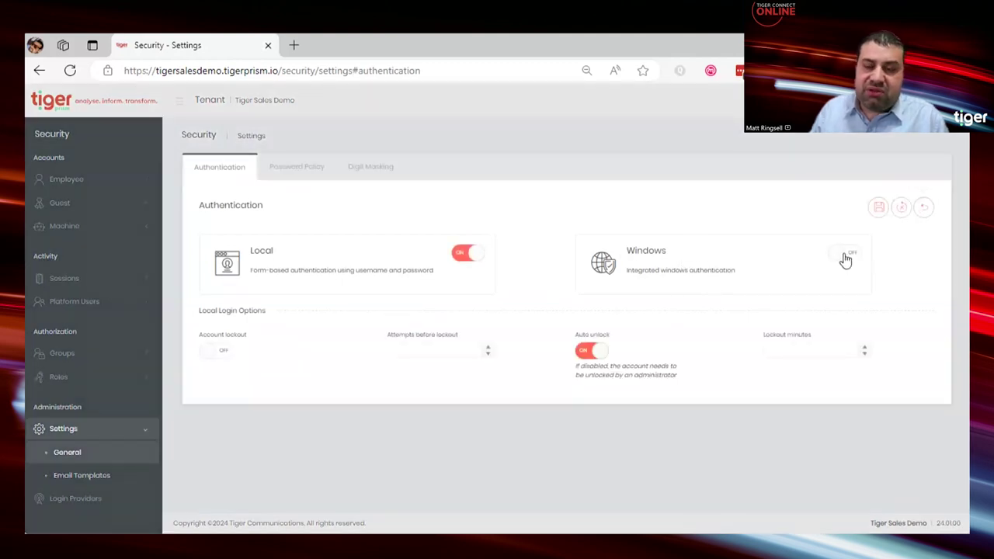
click(844, 258)
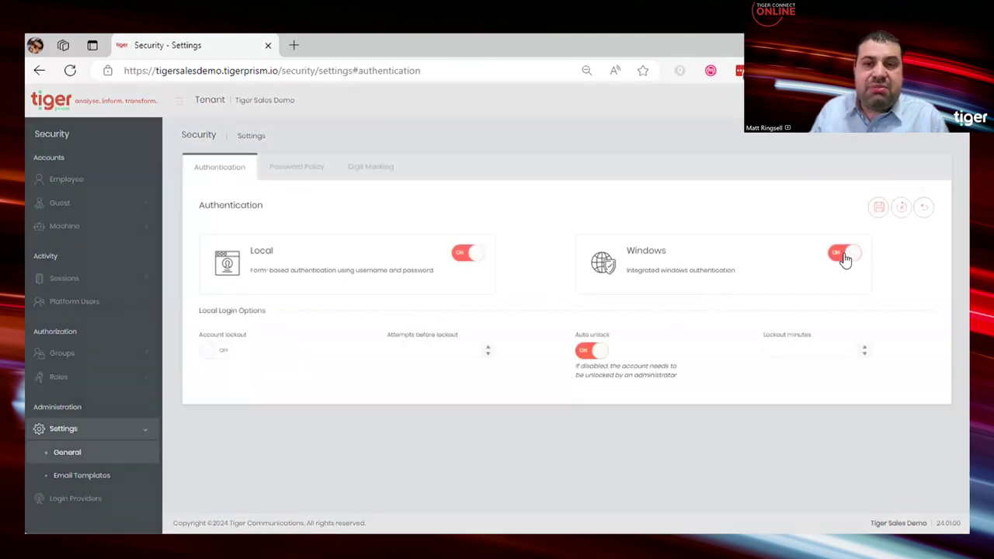
click(878, 210)
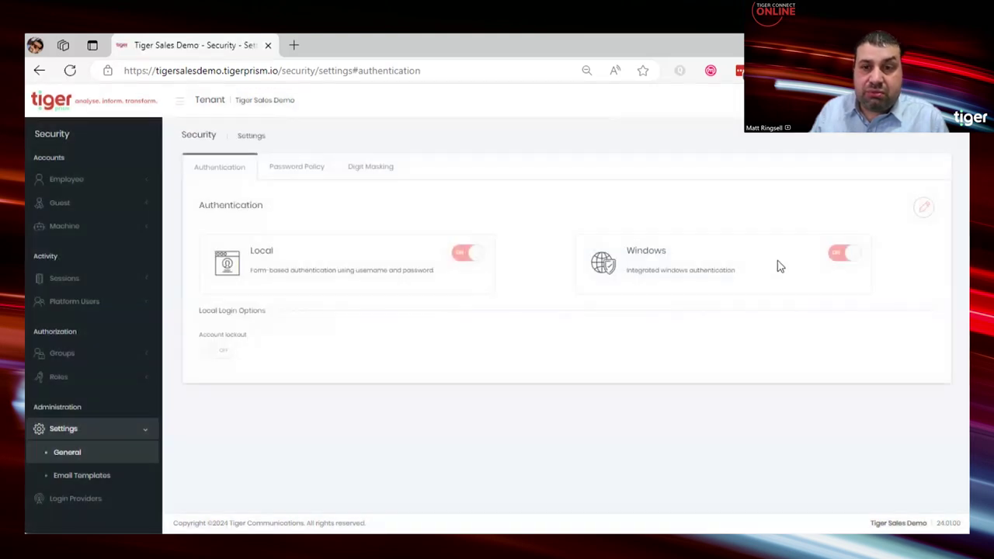
Open the first employee account in the accounts list and show its login providers.
click(76, 183)
click(64, 208)
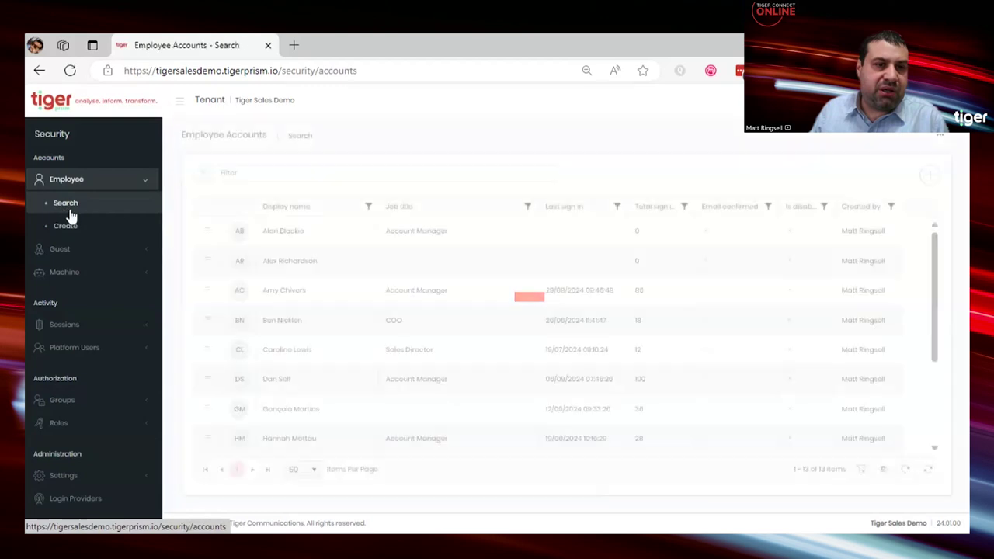
click(208, 236)
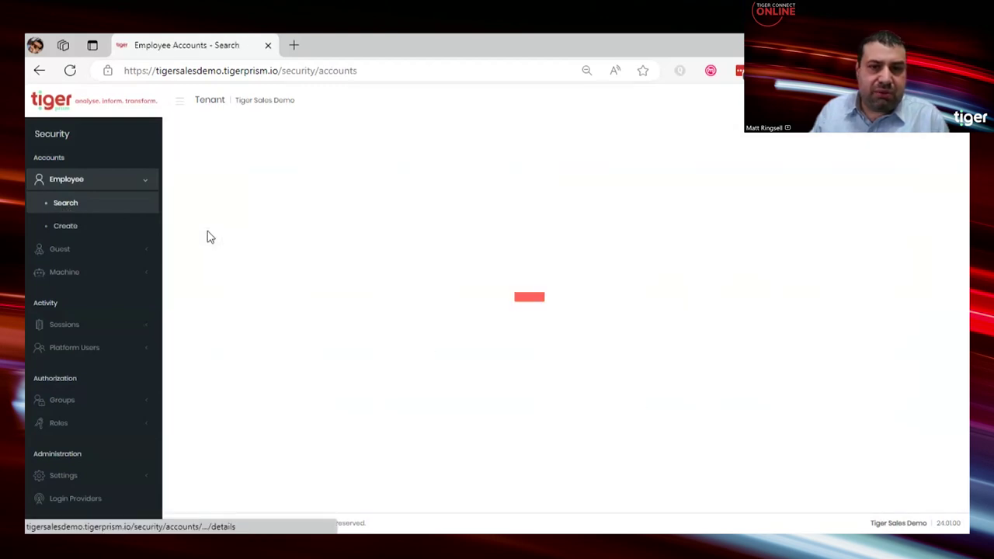
click(476, 203)
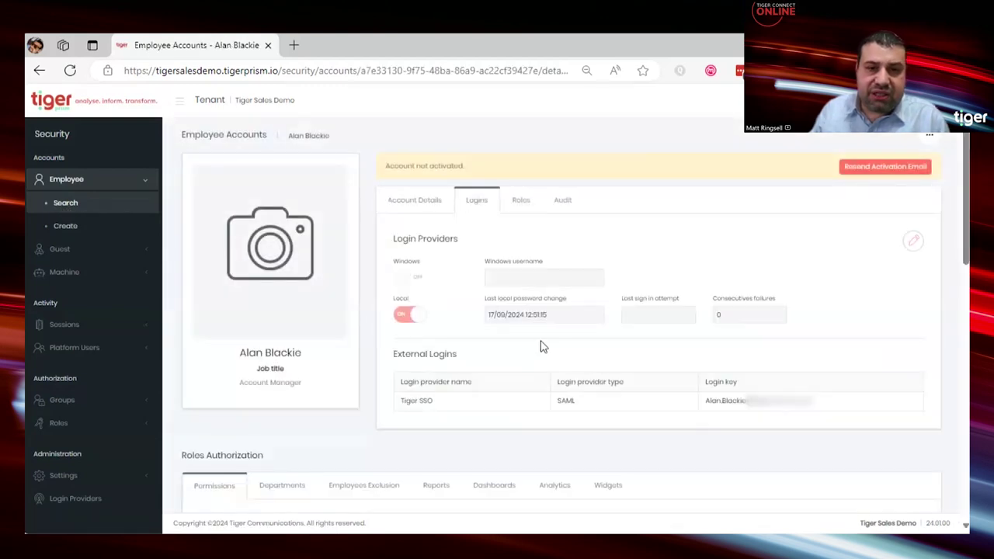
Edit the account's login providers to enable Windows login with the Windows username tiger\username.
click(913, 247)
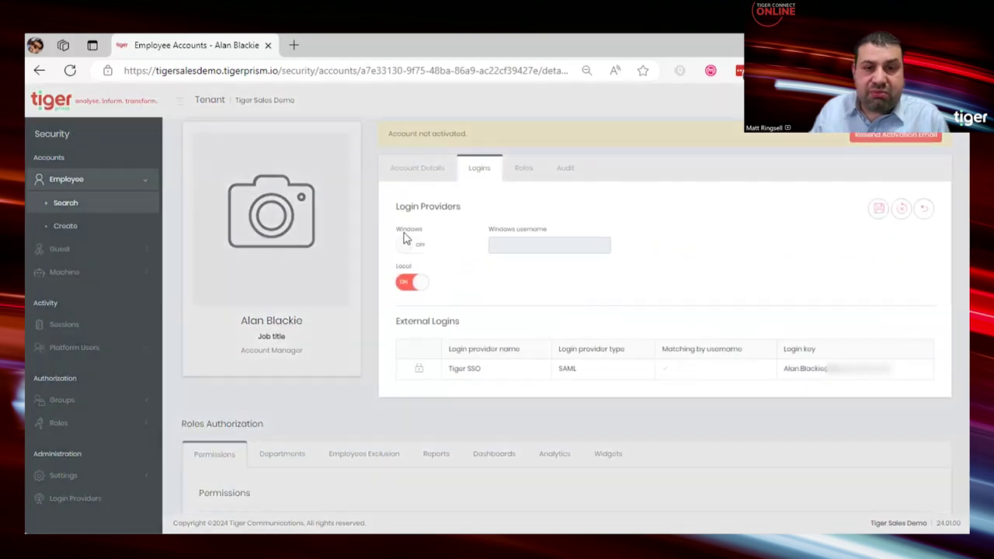
click(406, 252)
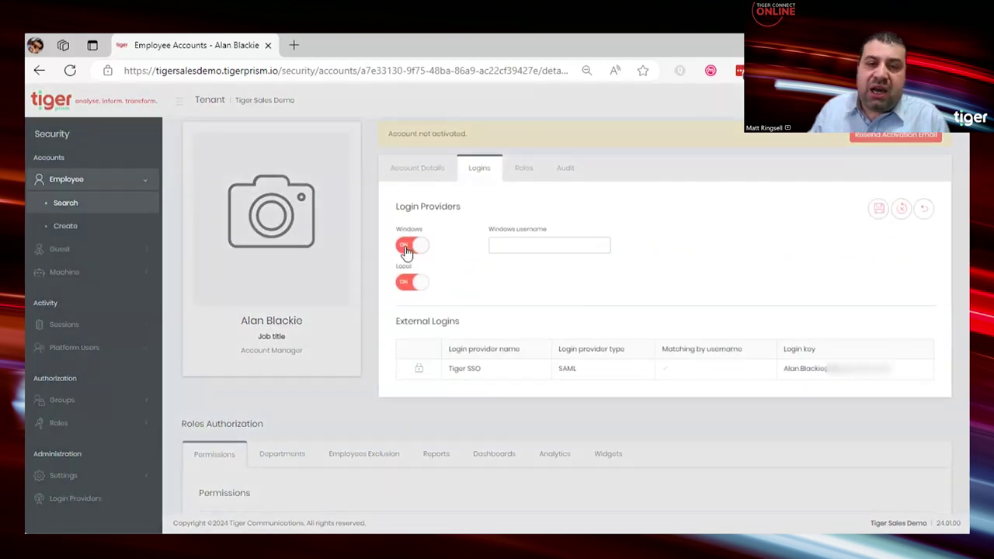
click(505, 245)
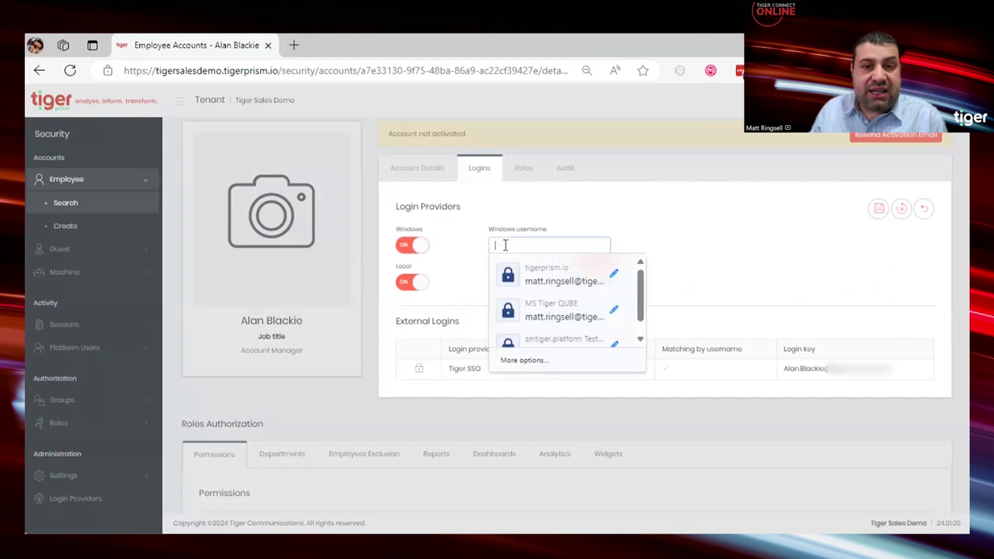
click(556, 224)
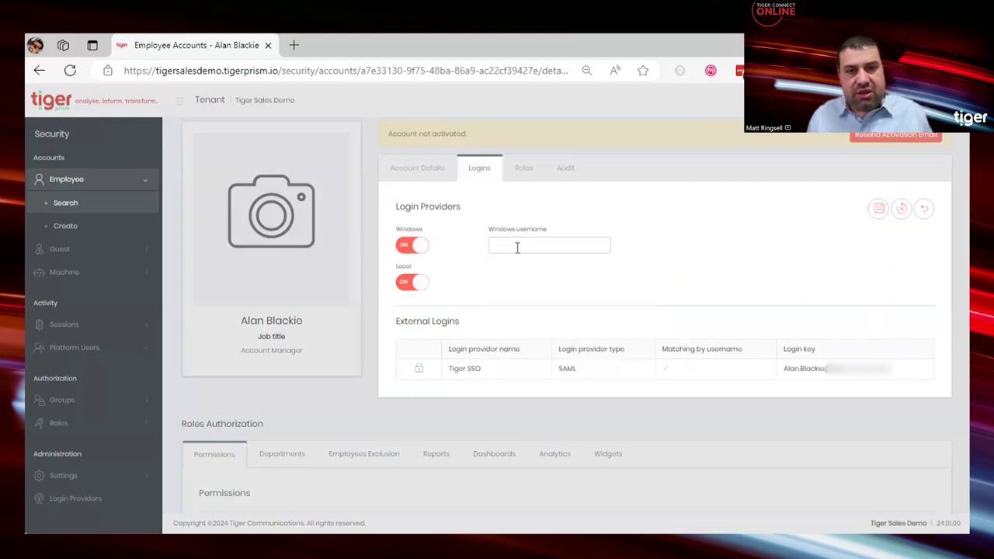
click(517, 247)
text(tiger\us)
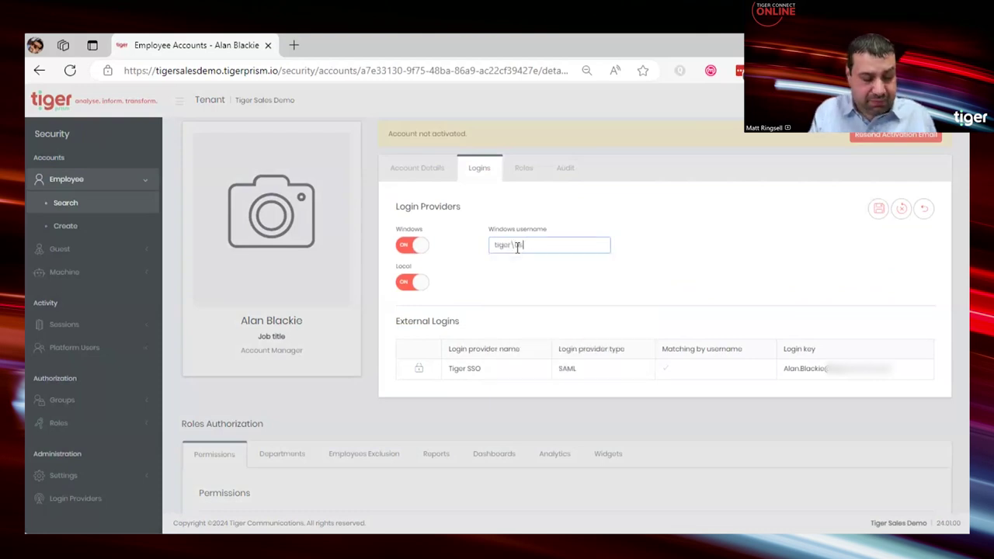
text(ername)
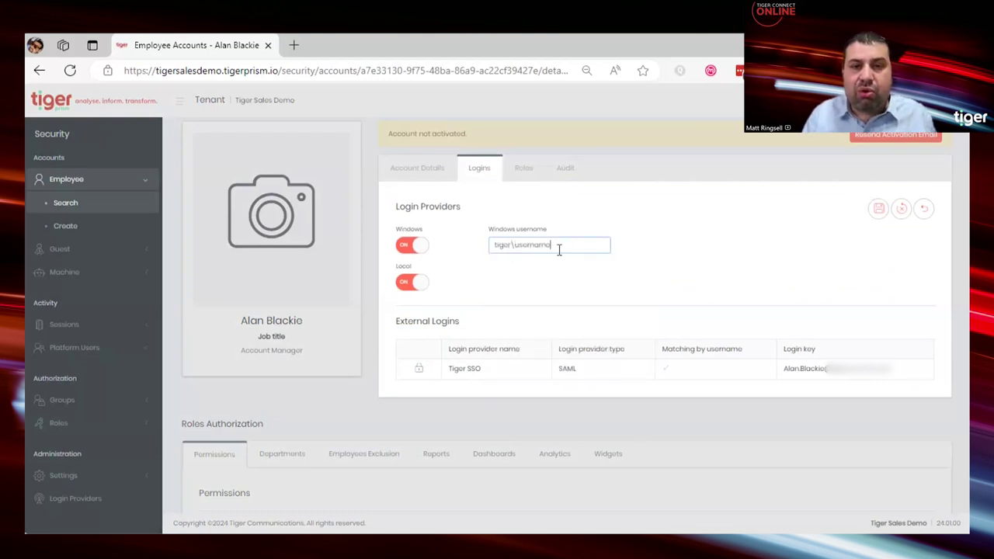
Change the account's Windows username to username, without the domain prefix, and select the entry.
drag(556, 247, 479, 251)
text(user)
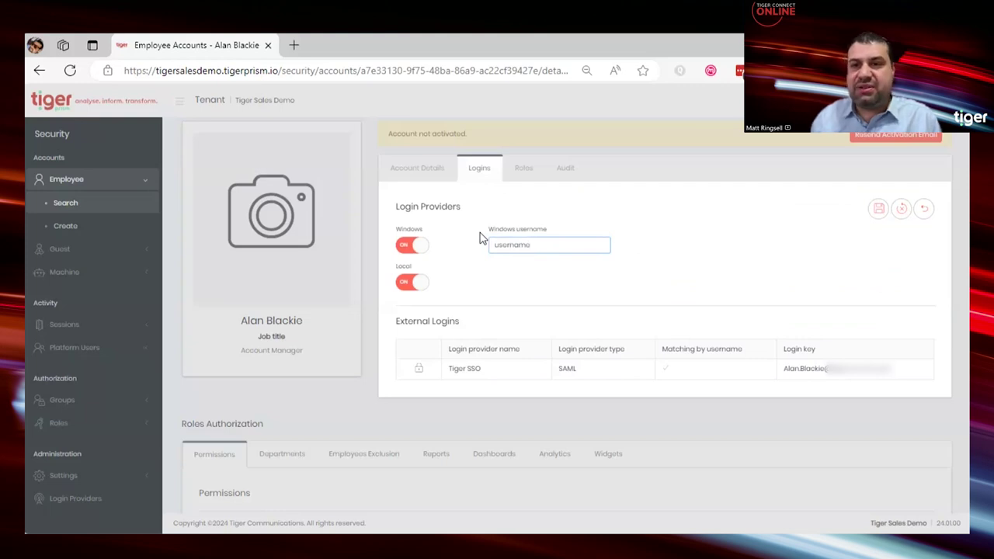
double_click(550, 240)
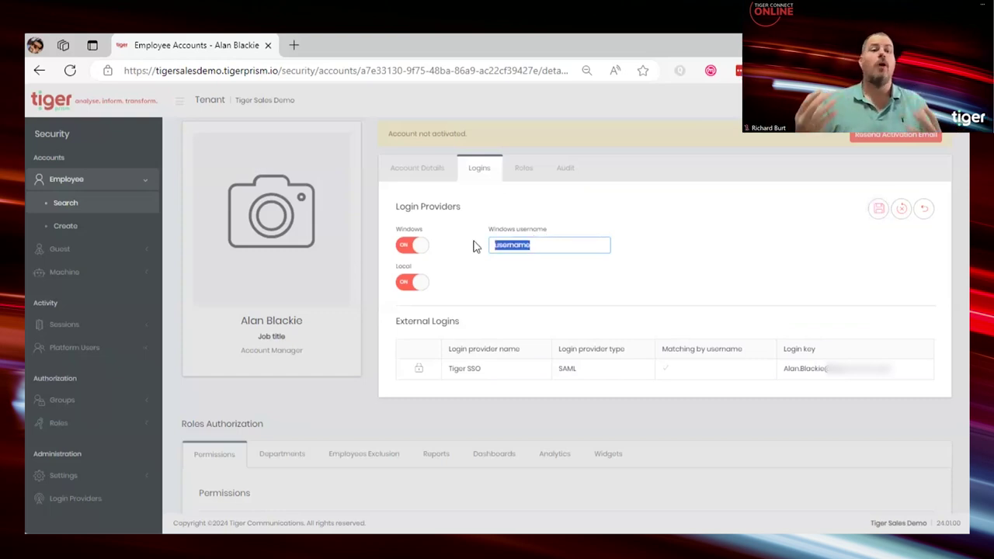
Turn off the account's Windows login and discard the unsaved login provider edits.
click(416, 246)
click(415, 246)
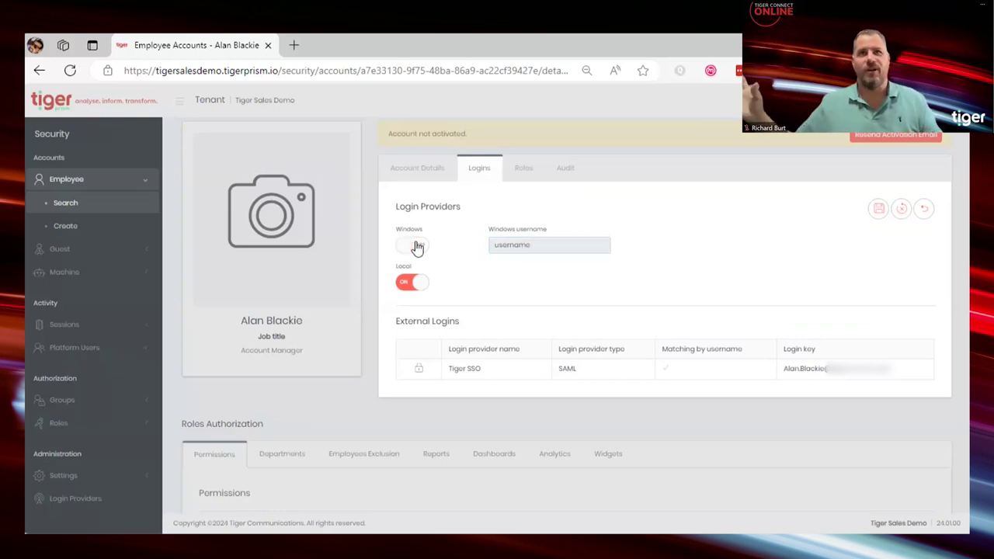
click(924, 209)
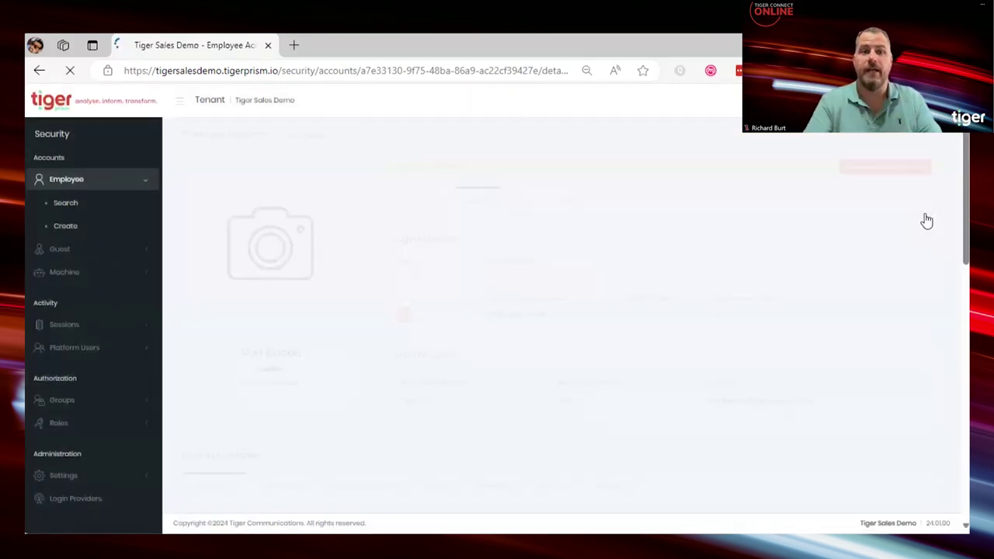